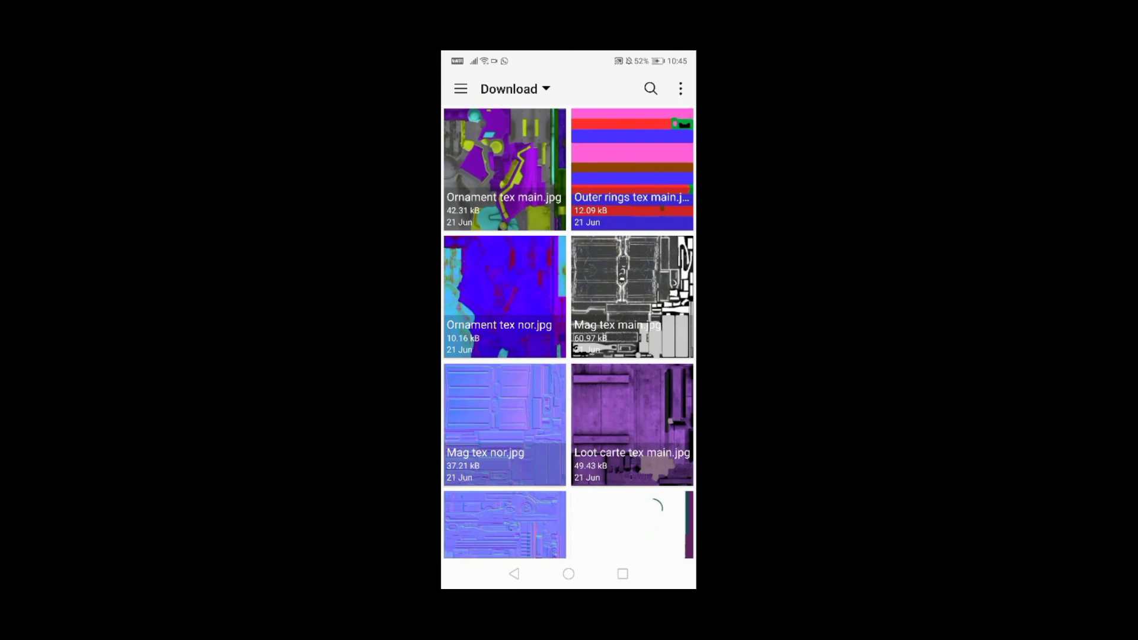
Pick the AWM model from Downloads > Mauve Avenger AWM > Models > AWM in the file picker.
{"action": "left_click", "coordinate": [460, 89]}
{"action": "left_click", "coordinate": [495, 257]}
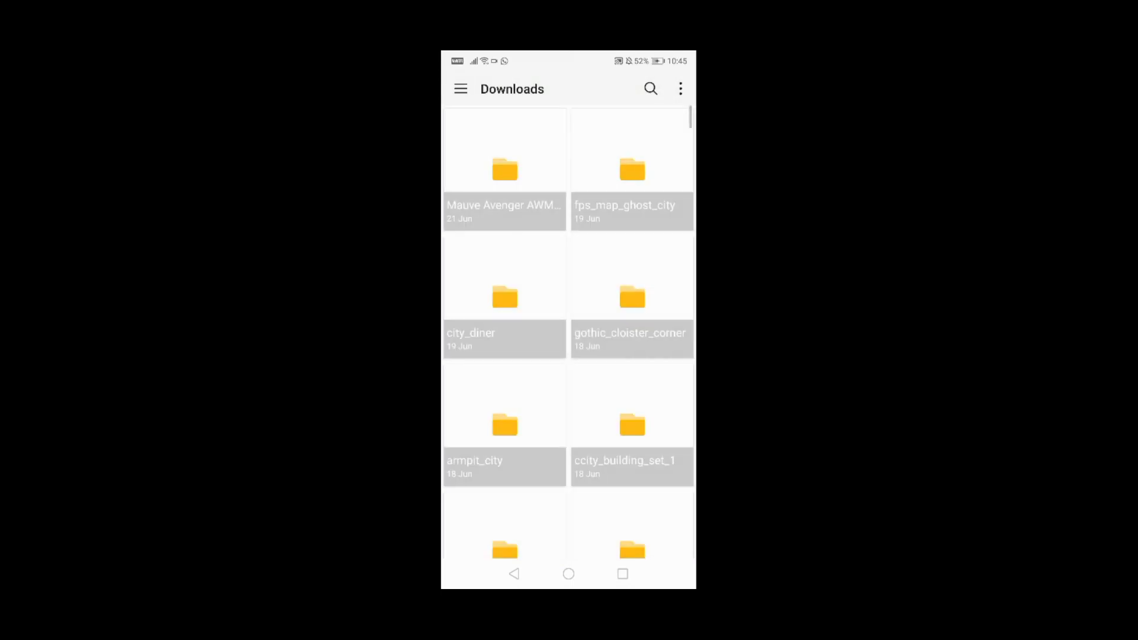
{"action": "left_click", "coordinate": [505, 178]}
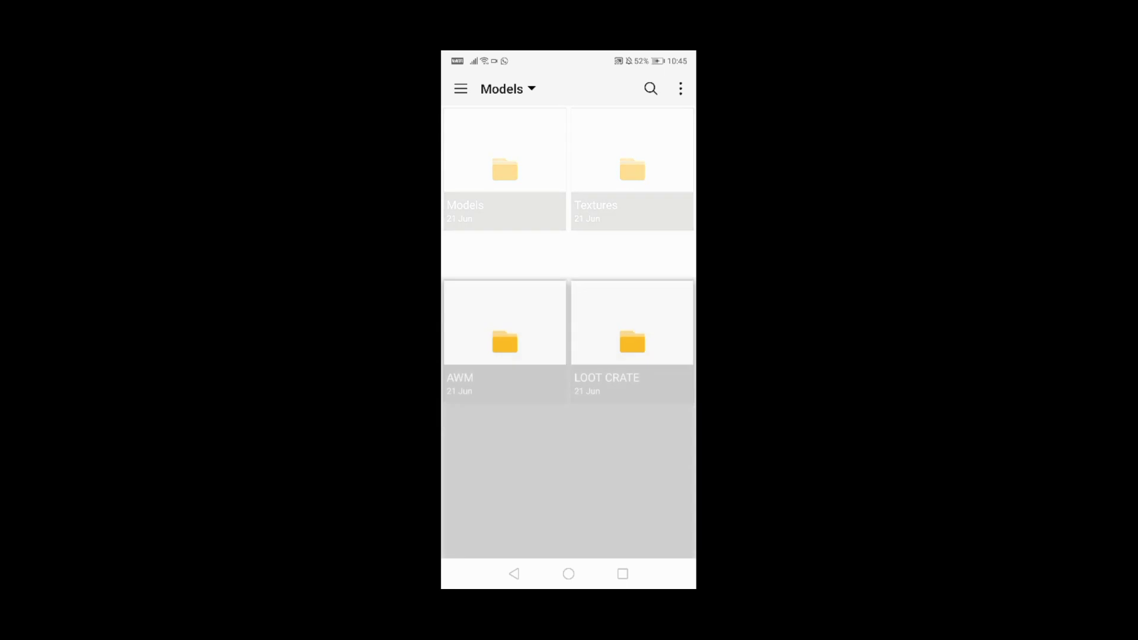
{"action": "left_click", "coordinate": [504, 178]}
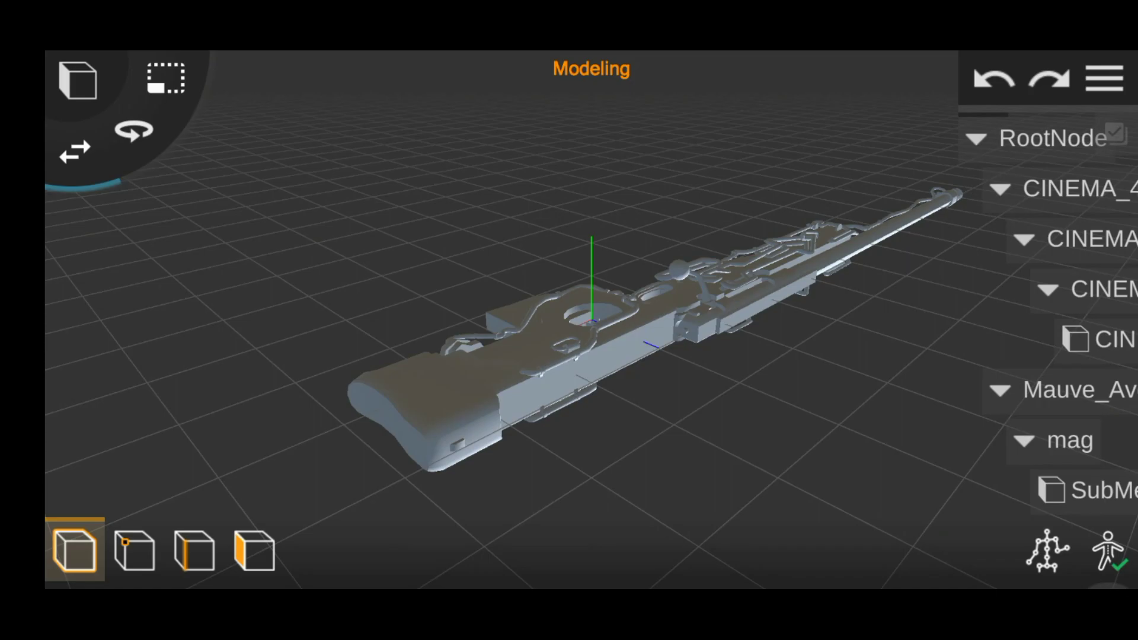
Select the rifle's RootNode and set its first Rotation value to 90 degrees.
{"action": "left_click", "coordinate": [977, 138]}
{"action": "left_click", "coordinate": [1053, 138]}
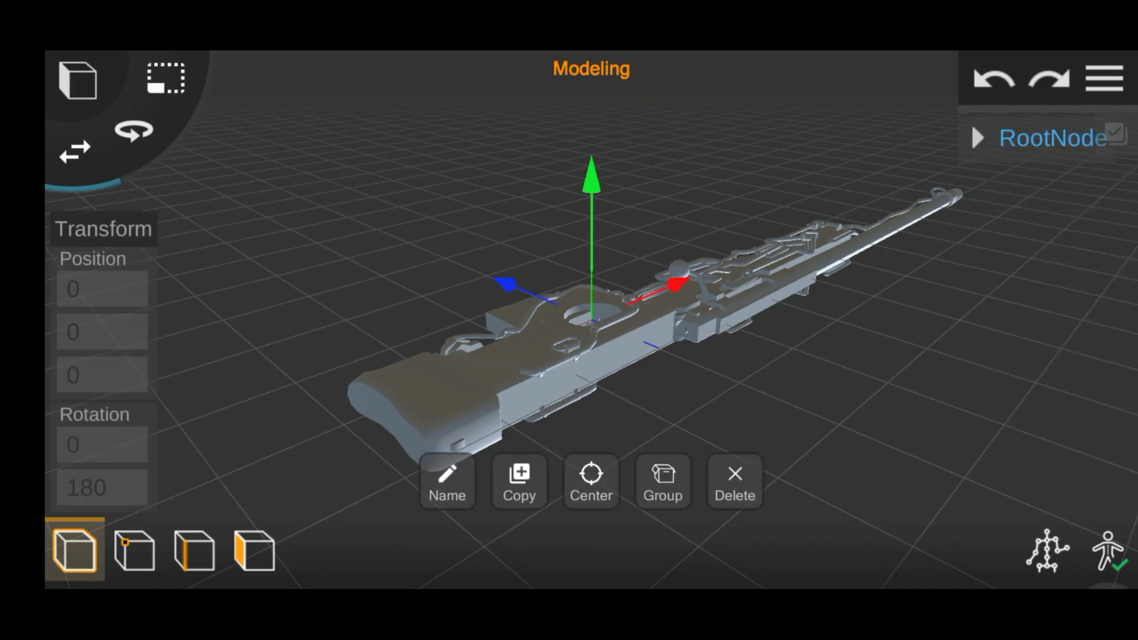
{"action": "left_click", "coordinate": [102, 288]}
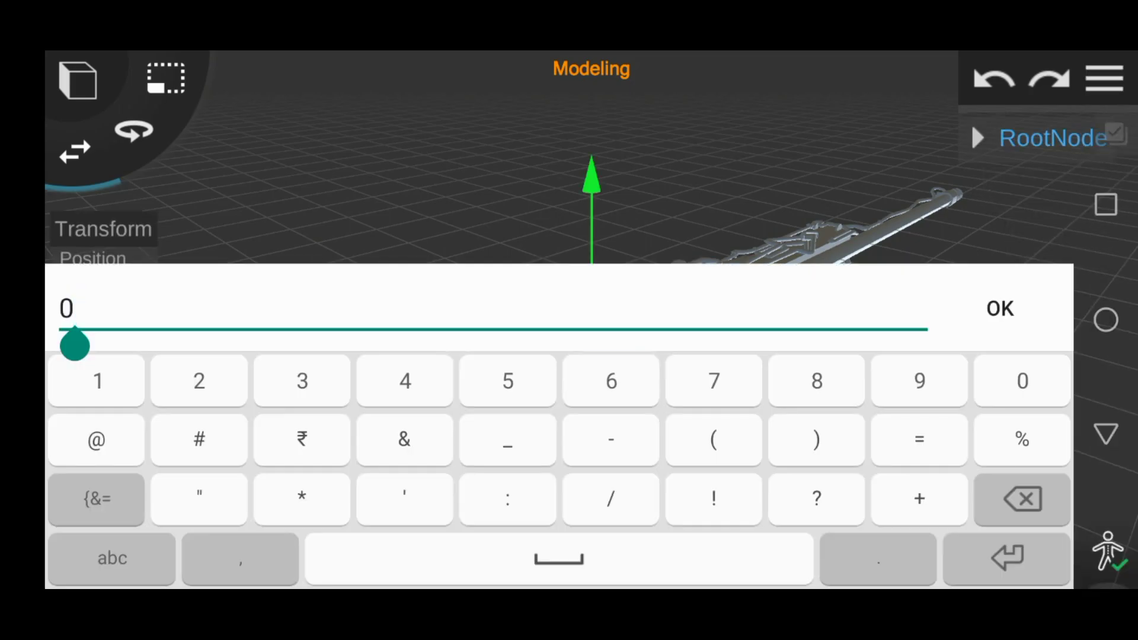
{"action": "type", "text": "90"}
{"action": "key", "text": "Return"}
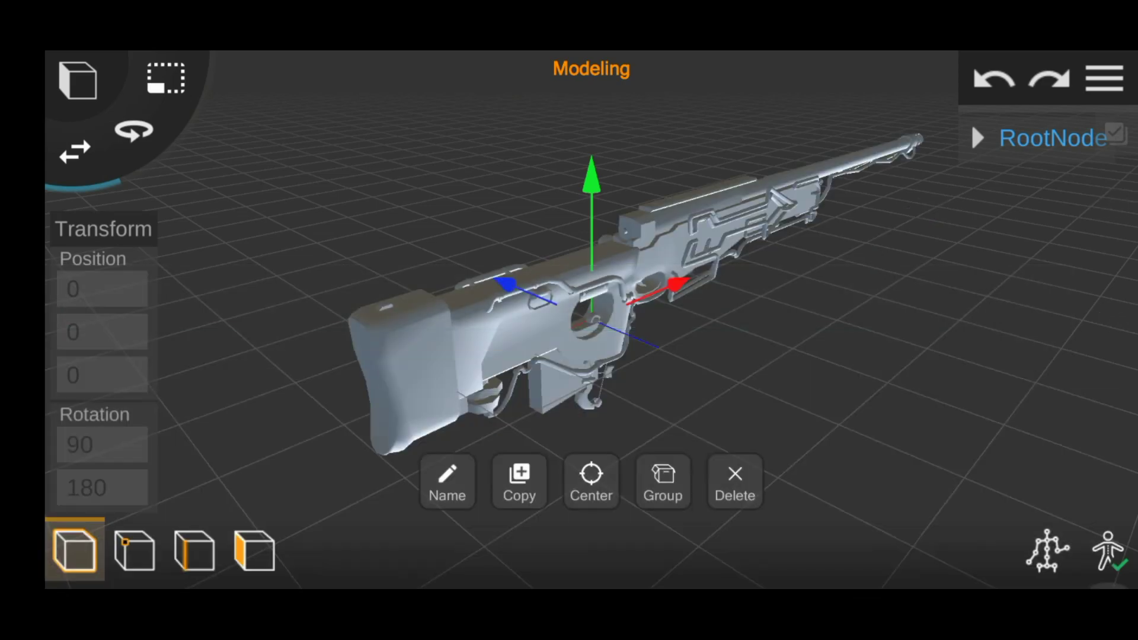
Raise the rifle along the green axis until Position Y reads 4.4.
{"action": "left_click_drag", "start_coordinate": [592, 178], "coordinate": [589, 102]}
{"action": "left_click_drag", "start_coordinate": [771, 415], "coordinate": [741, 296]}
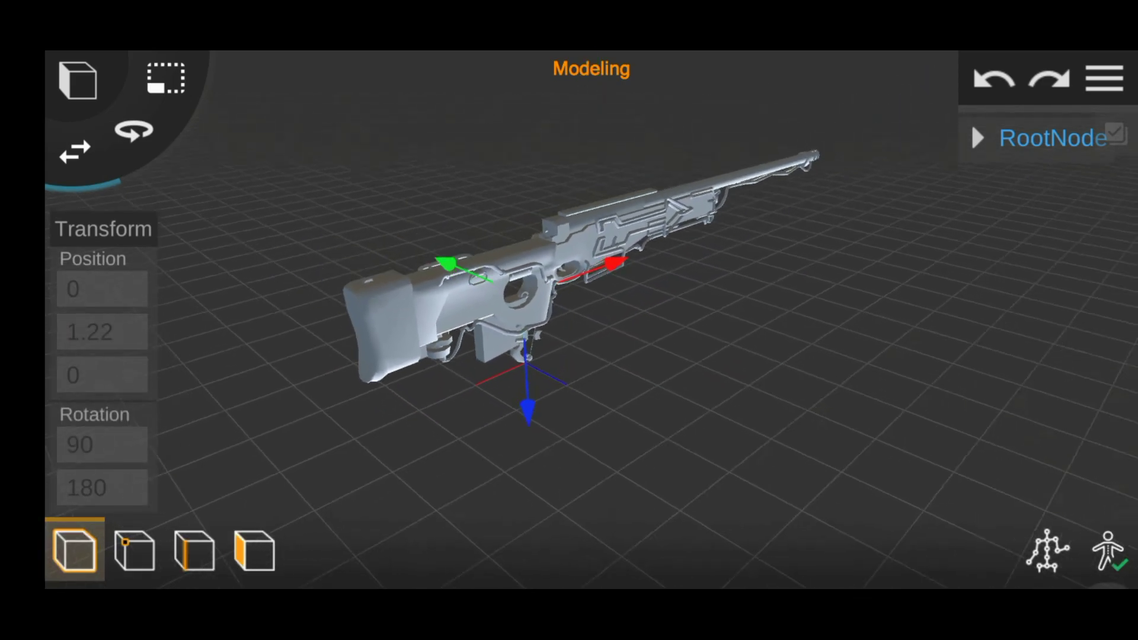
{"action": "left_click_drag", "start_coordinate": [442, 274], "coordinate": [485, 95]}
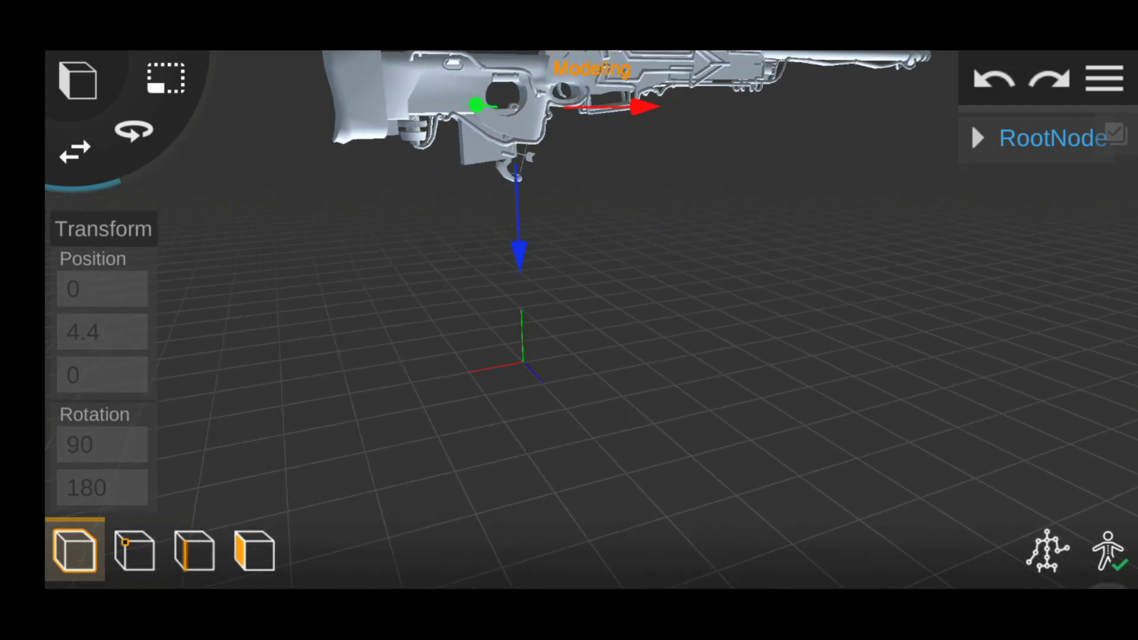
{"action": "left_click_drag", "start_coordinate": [592, 267], "coordinate": [593, 386]}
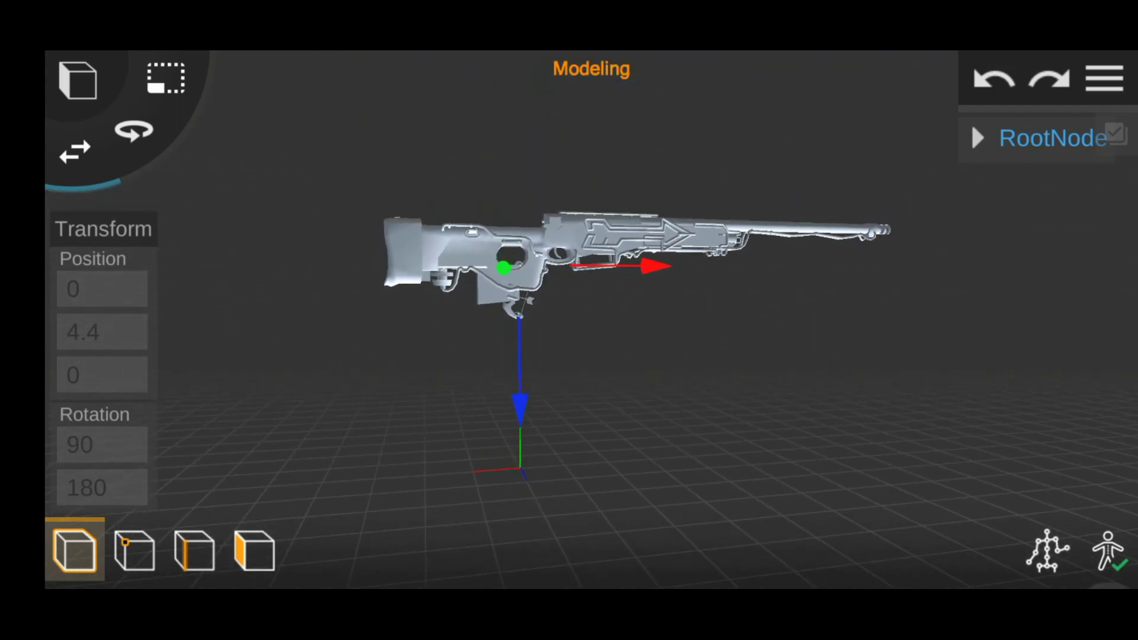
{"action": "left_click", "coordinate": [1105, 78]}
Enter AAAWM in capital letters as the project name and confirm the save.
{"action": "left_click", "coordinate": [1019, 298]}
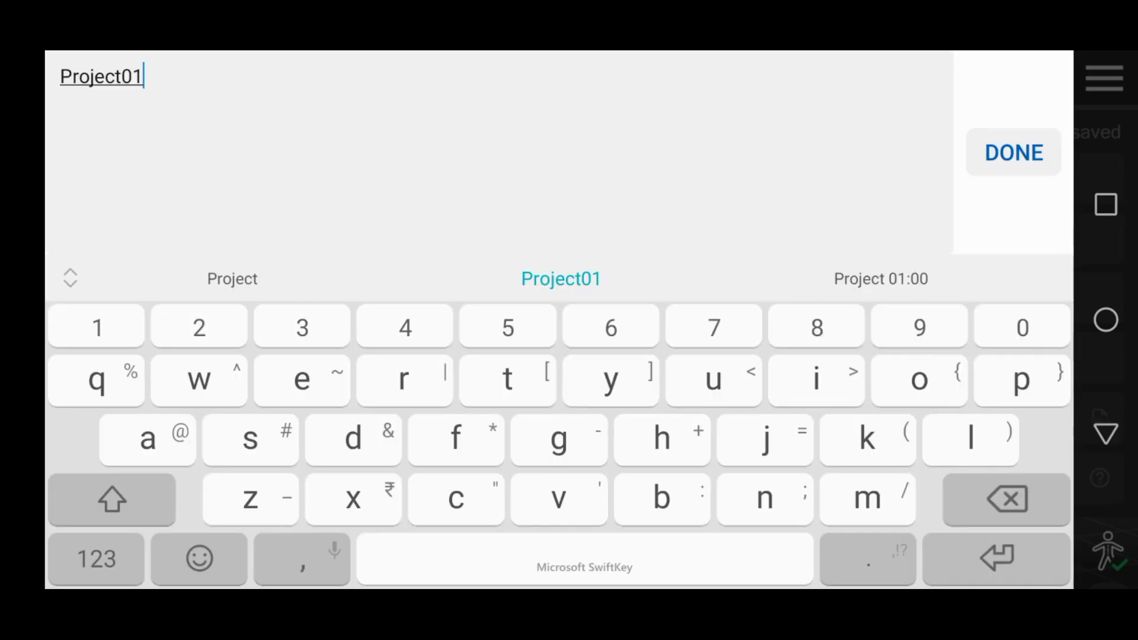
{"action": "double_click", "coordinate": [112, 499]}
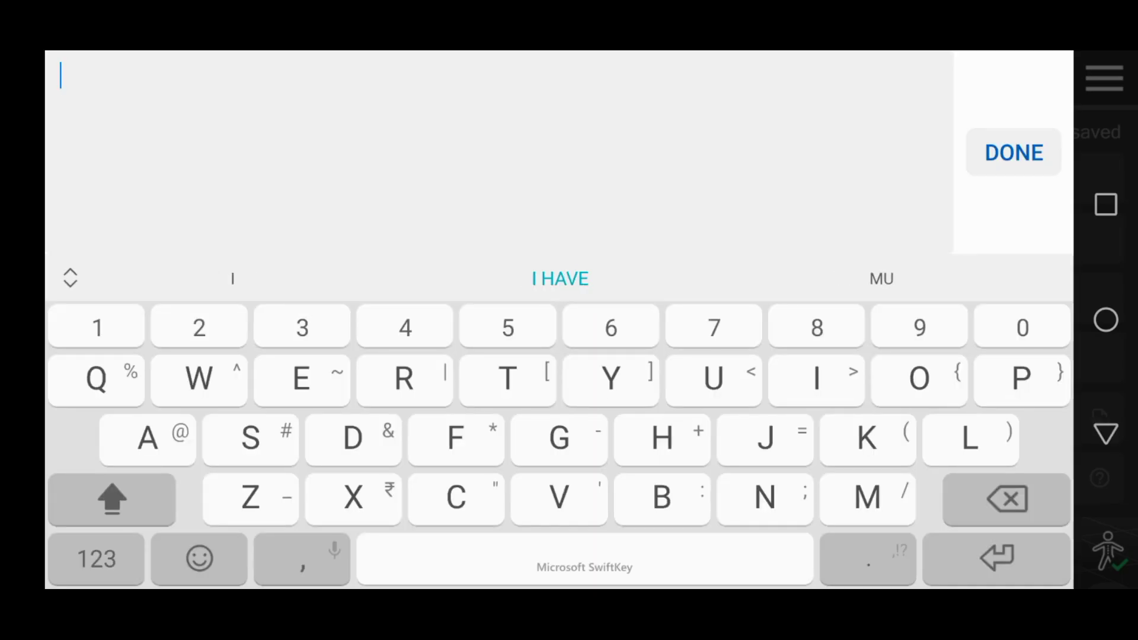
{"action": "type", "text": "AAAWM"}
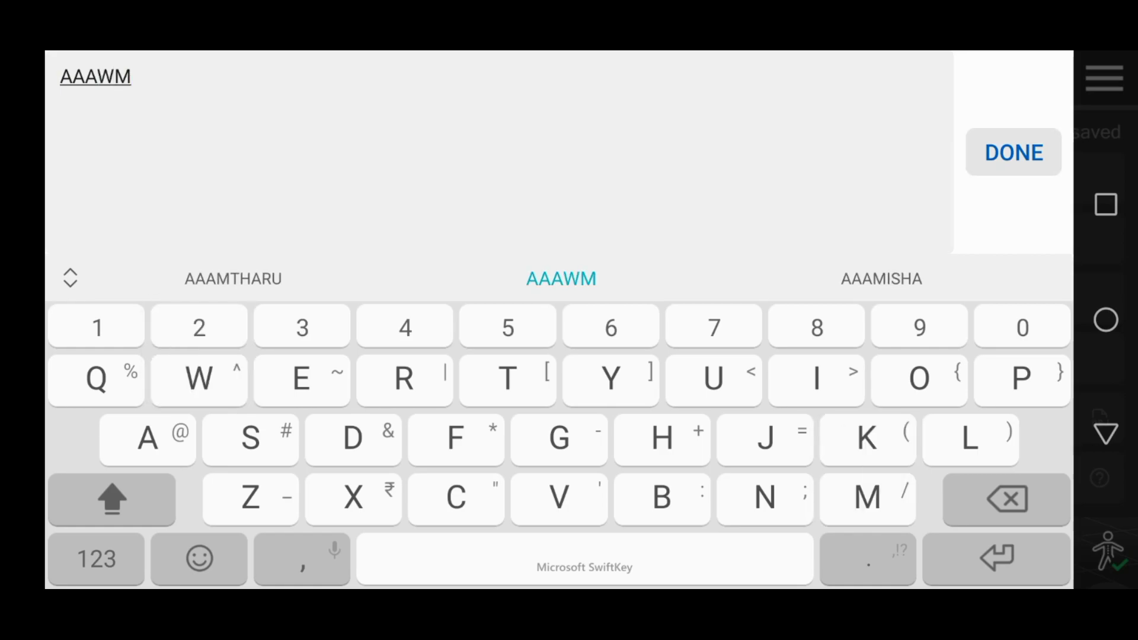
{"action": "left_click", "coordinate": [1014, 153]}
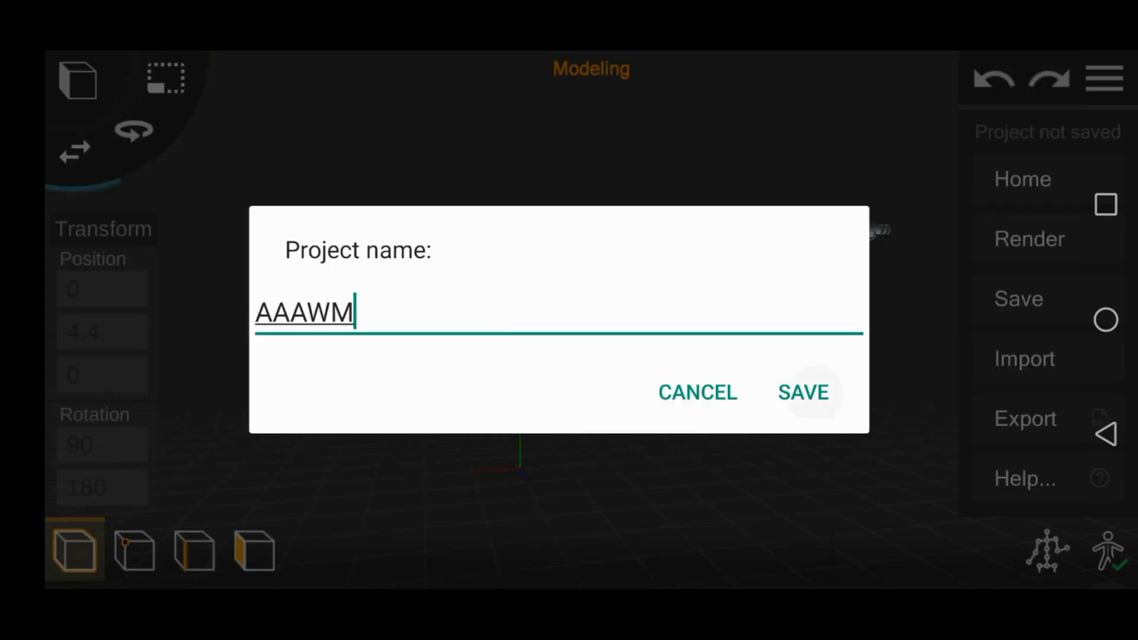
{"action": "left_click", "coordinate": [804, 393]}
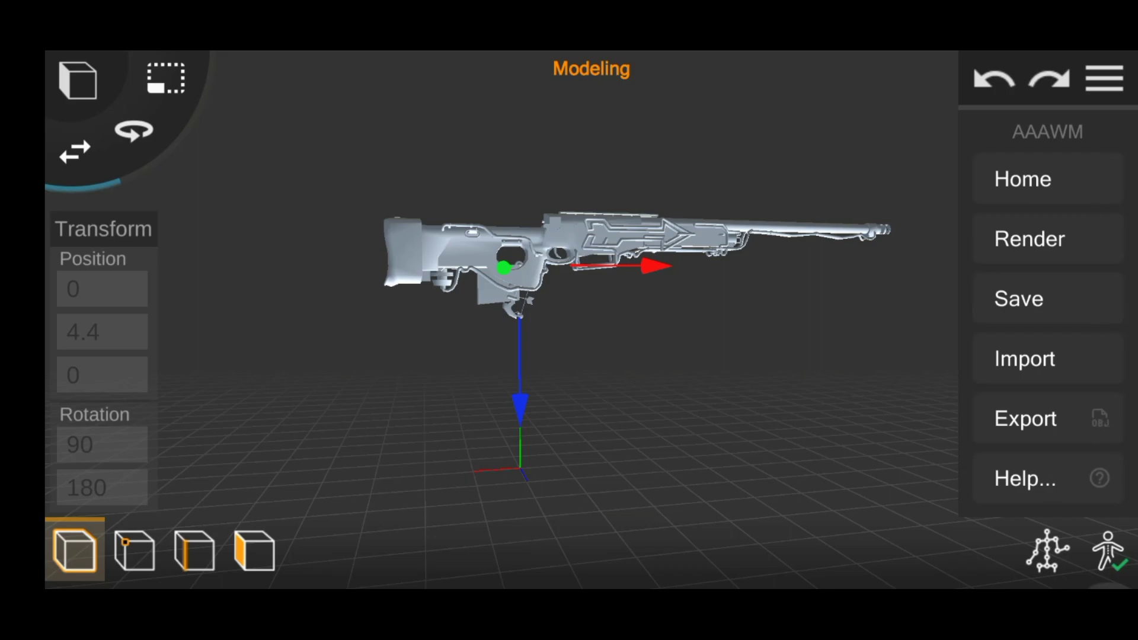
Close the main menu and select the rifle part to be textured.
{"action": "key", "text": "Escape"}
{"action": "scroll", "coordinate": [569, 296], "scroll_direction": "up", "scroll_amount": 5}
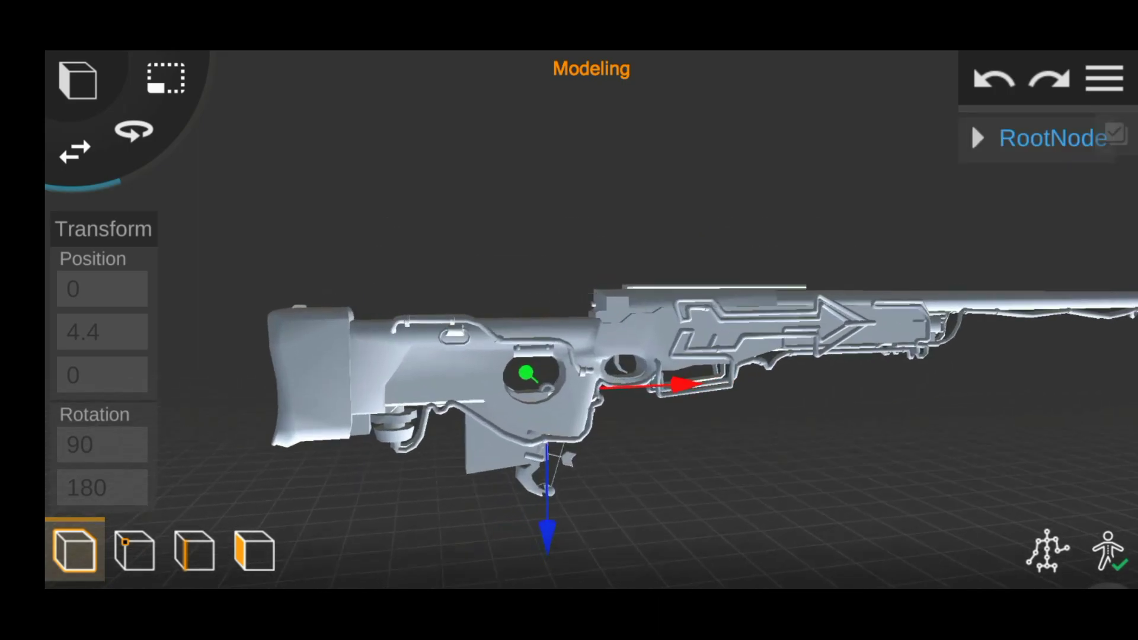
{"action": "scroll", "coordinate": [569, 296], "scroll_direction": "down", "scroll_amount": 3}
{"action": "scroll", "coordinate": [570, 297], "scroll_direction": "up", "scroll_amount": 4}
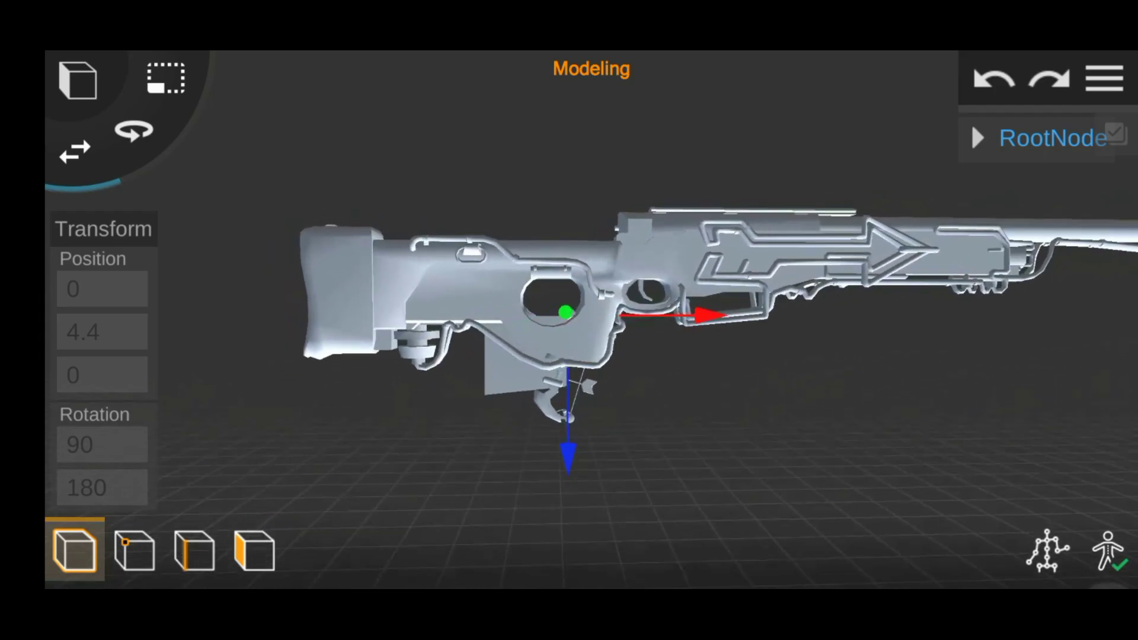
{"action": "left_click", "coordinate": [1052, 137]}
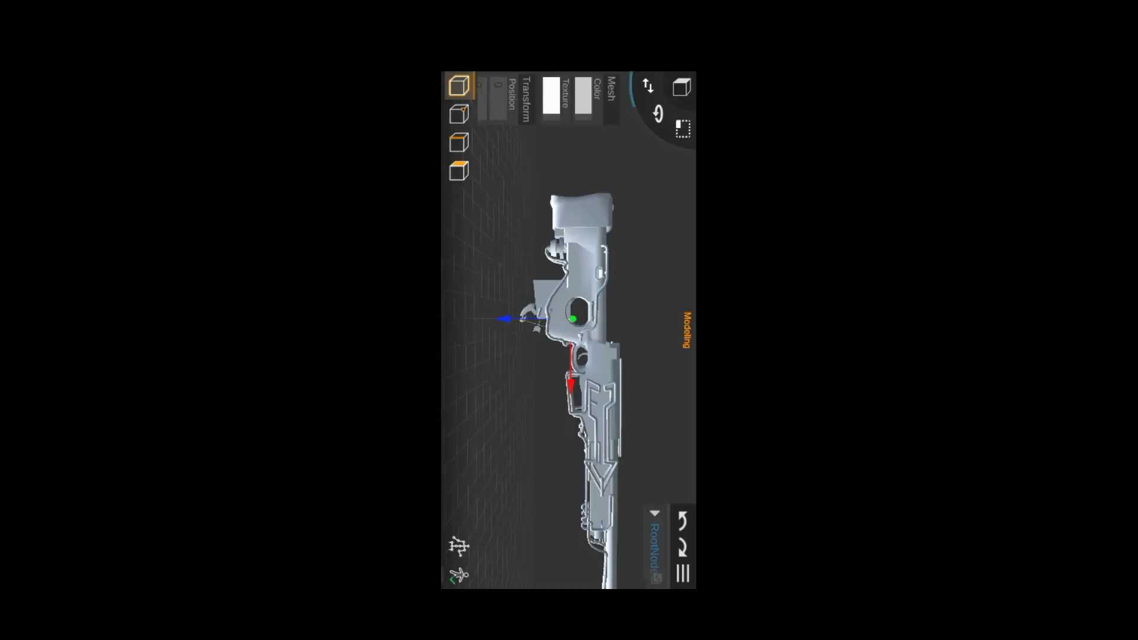
Texture the part with the matching purple image from the phone's Download album.
{"action": "left_click", "coordinate": [460, 87]}
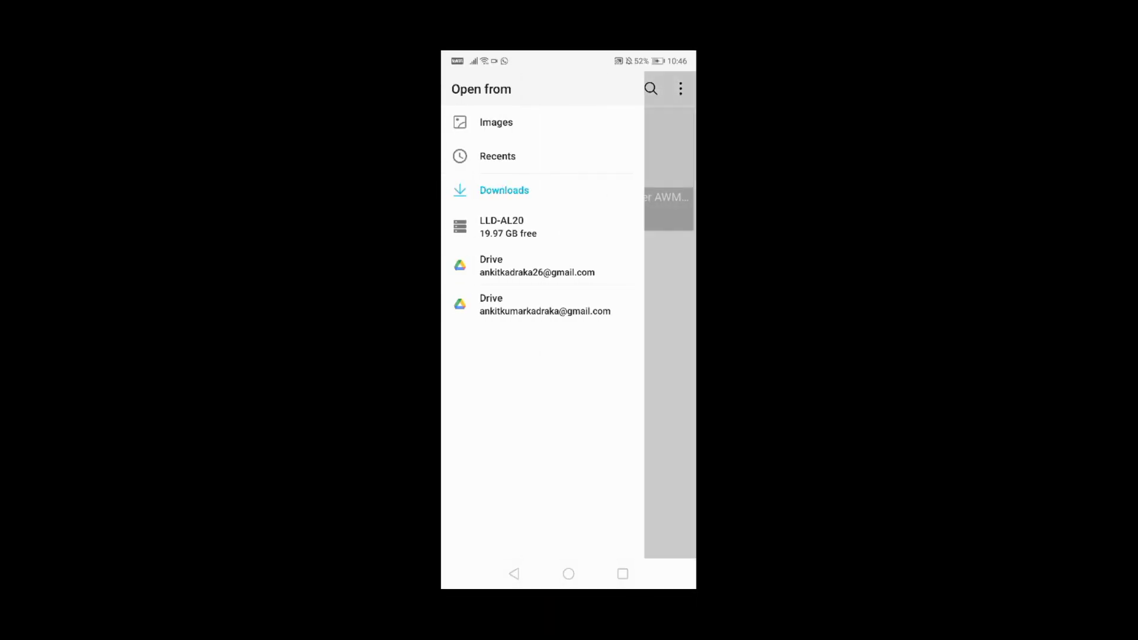
{"action": "left_click", "coordinate": [497, 123]}
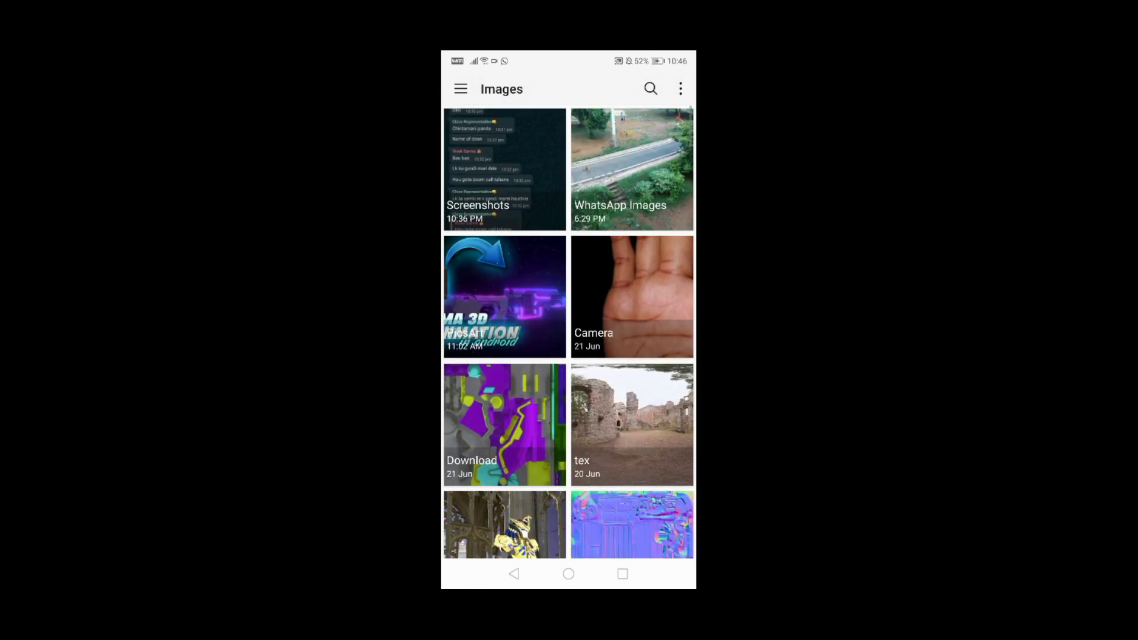
{"action": "left_click", "coordinate": [505, 424]}
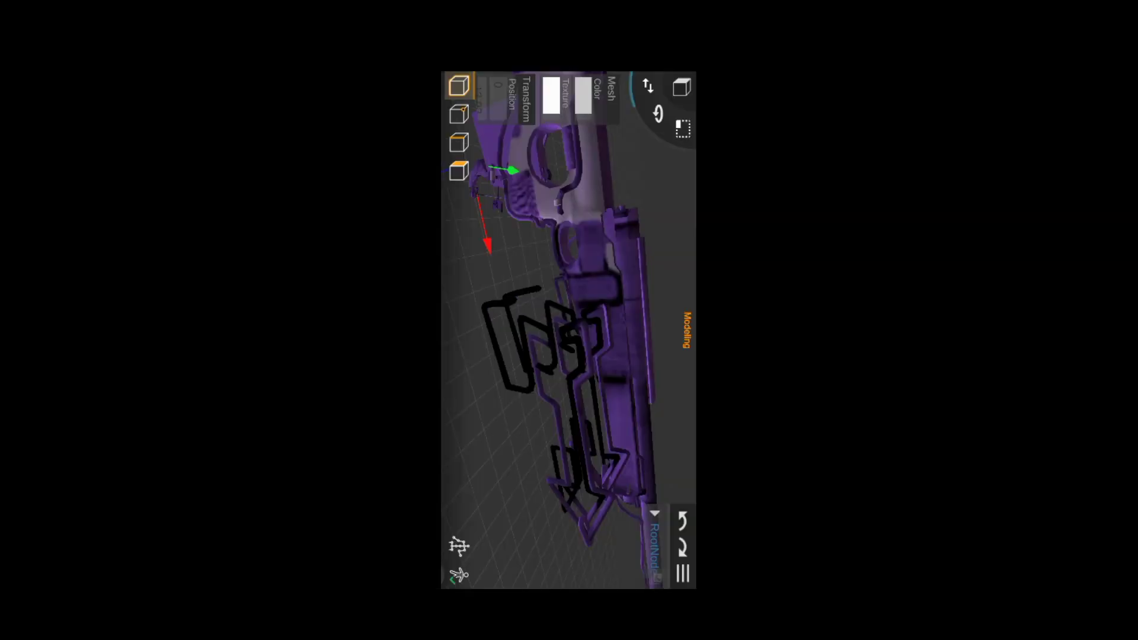
{"action": "scroll", "coordinate": [569, 332], "scroll_direction": "down", "scroll_amount": 2}
{"action": "scroll", "coordinate": [568, 332], "scroll_direction": "down", "scroll_amount": 2}
{"action": "scroll", "coordinate": [569, 332], "scroll_direction": "down", "scroll_amount": 2}
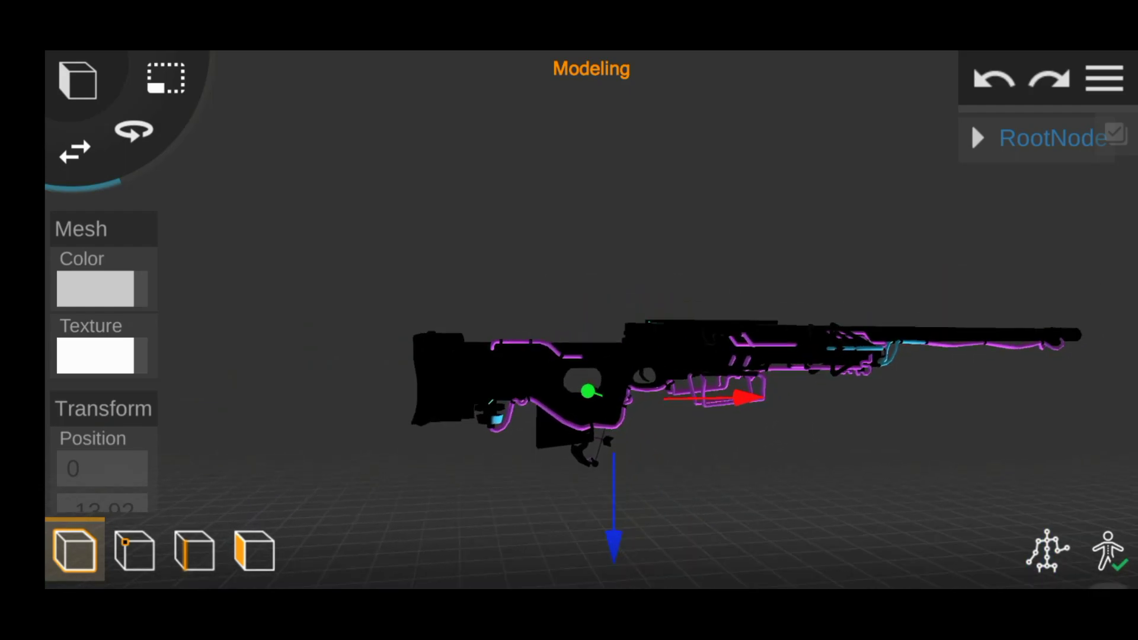
{"action": "left_click", "coordinate": [1105, 79]}
Go Home, dismiss the save prompt, scroll to the end of Projects and open AAAWM.
{"action": "left_click", "coordinate": [1023, 179]}
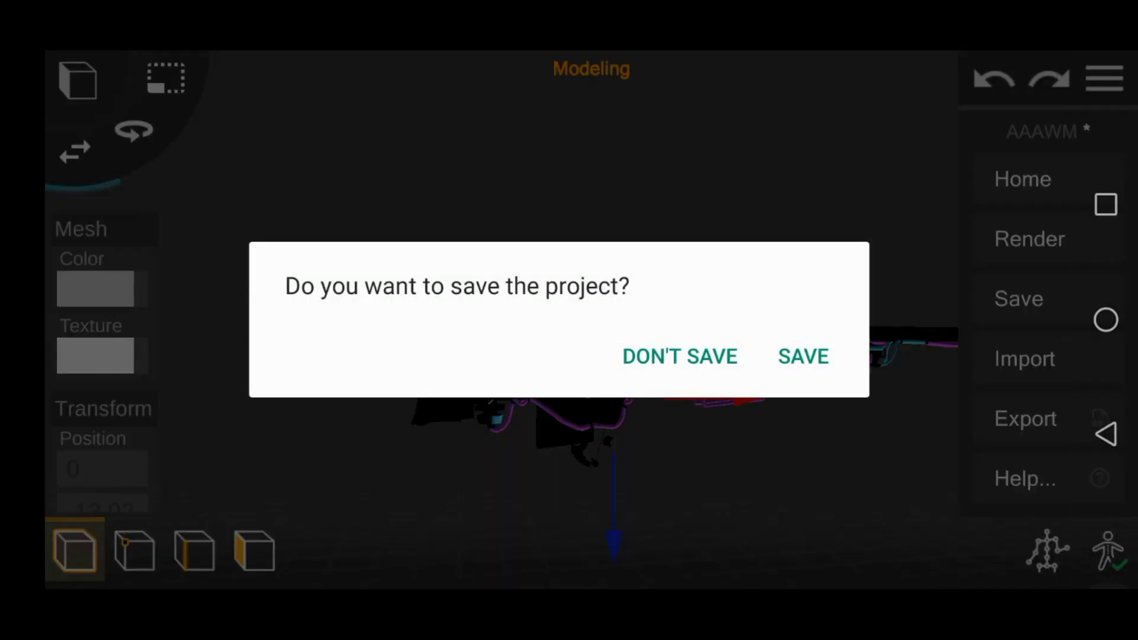
{"action": "key", "text": "Escape"}
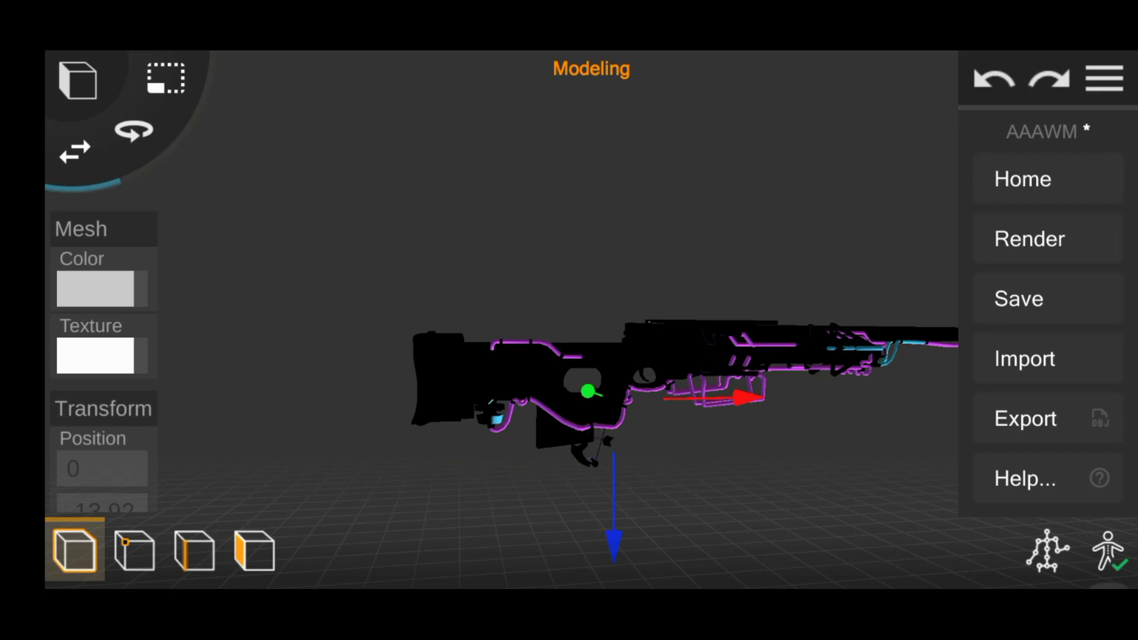
{"action": "scroll", "coordinate": [615, 374], "scroll_direction": "down", "scroll_amount": 4}
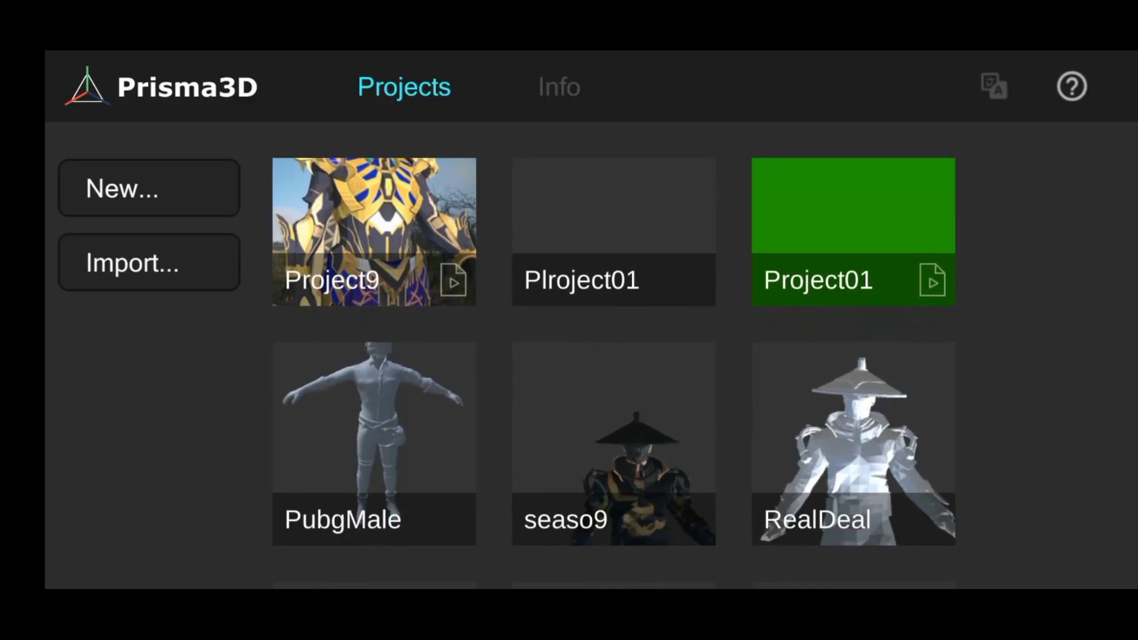
{"action": "scroll", "coordinate": [615, 374], "scroll_direction": "down", "scroll_amount": 10}
{"action": "scroll", "coordinate": [614, 374], "scroll_direction": "down", "scroll_amount": 10}
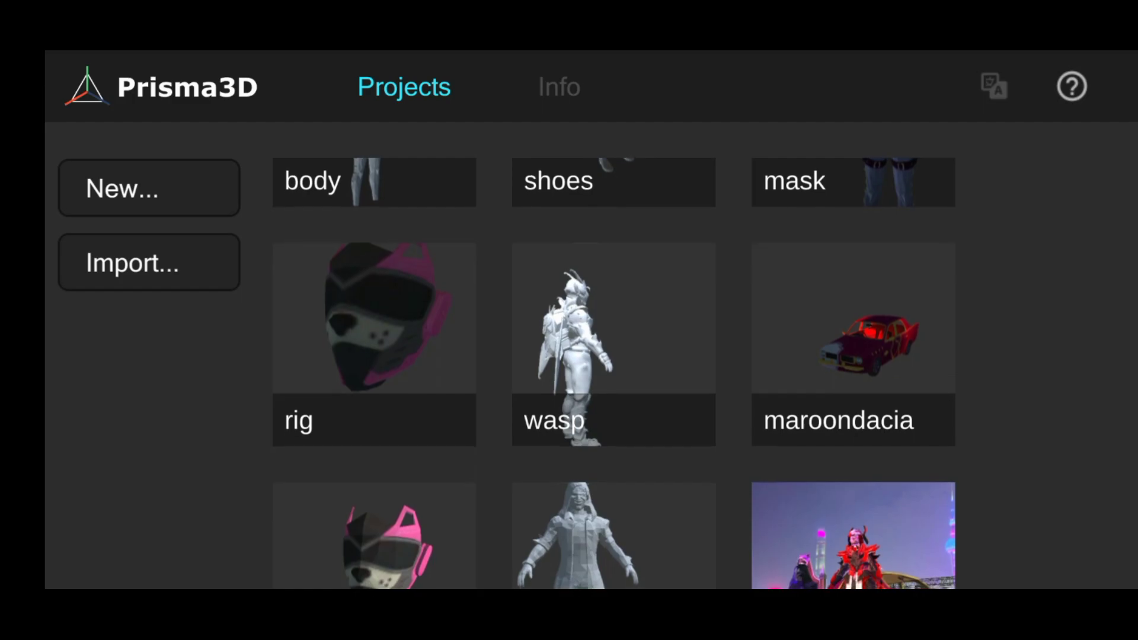
{"action": "scroll", "coordinate": [615, 374], "scroll_direction": "down", "scroll_amount": 5}
{"action": "scroll", "coordinate": [614, 373], "scroll_direction": "down", "scroll_amount": 5}
{"action": "scroll", "coordinate": [615, 373], "scroll_direction": "down", "scroll_amount": 5}
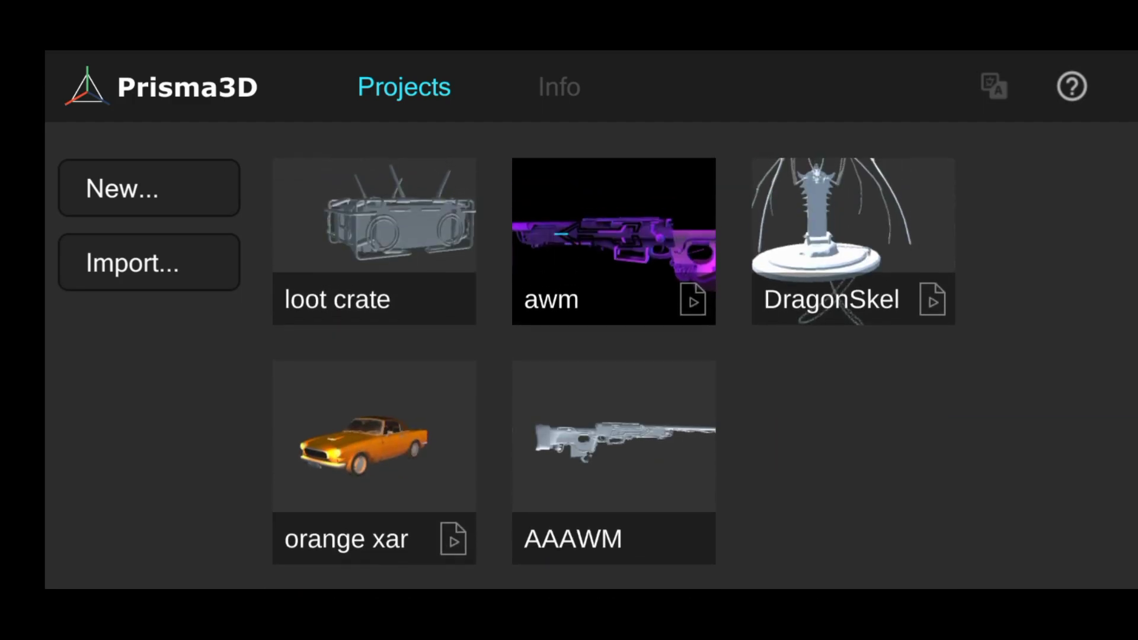
{"action": "left_click", "coordinate": [613, 463]}
{"action": "left_click", "coordinate": [152, 356]}
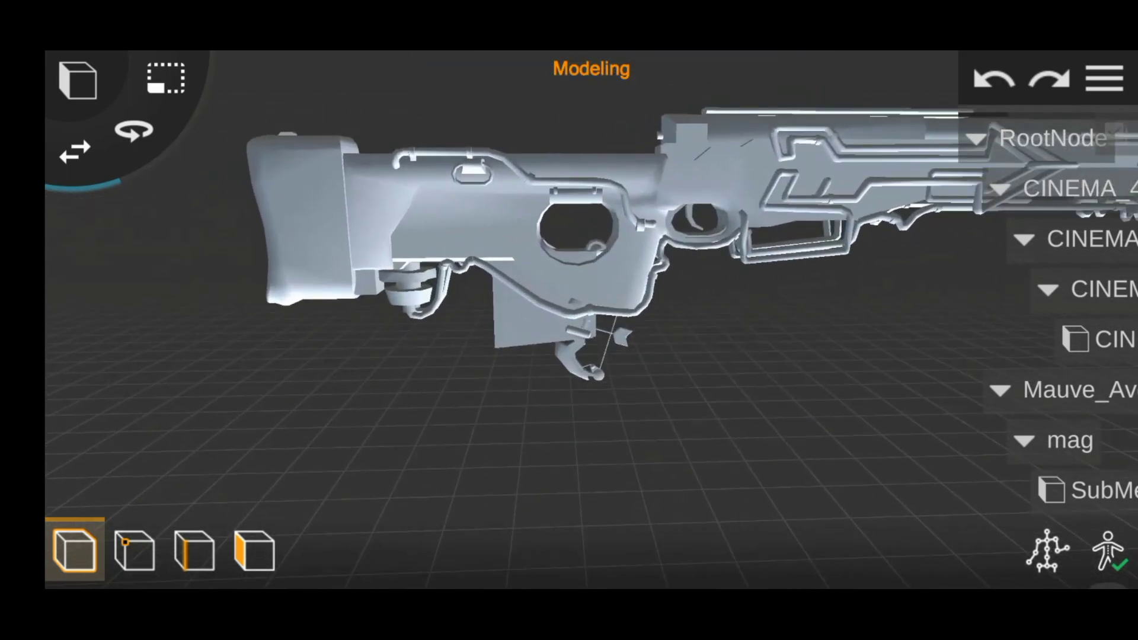
Select the rifle body mesh and bring its Position Y back to 0.
{"action": "left_click", "coordinate": [450, 225]}
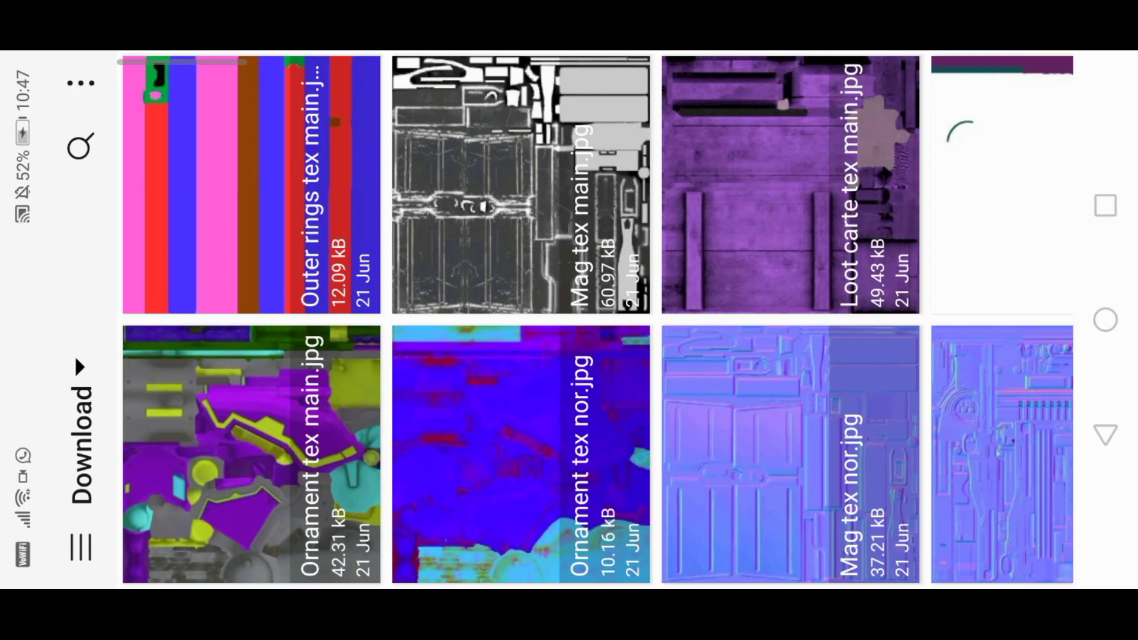
{"action": "scroll", "coordinate": [569, 320], "scroll_direction": "down", "scroll_amount": 3}
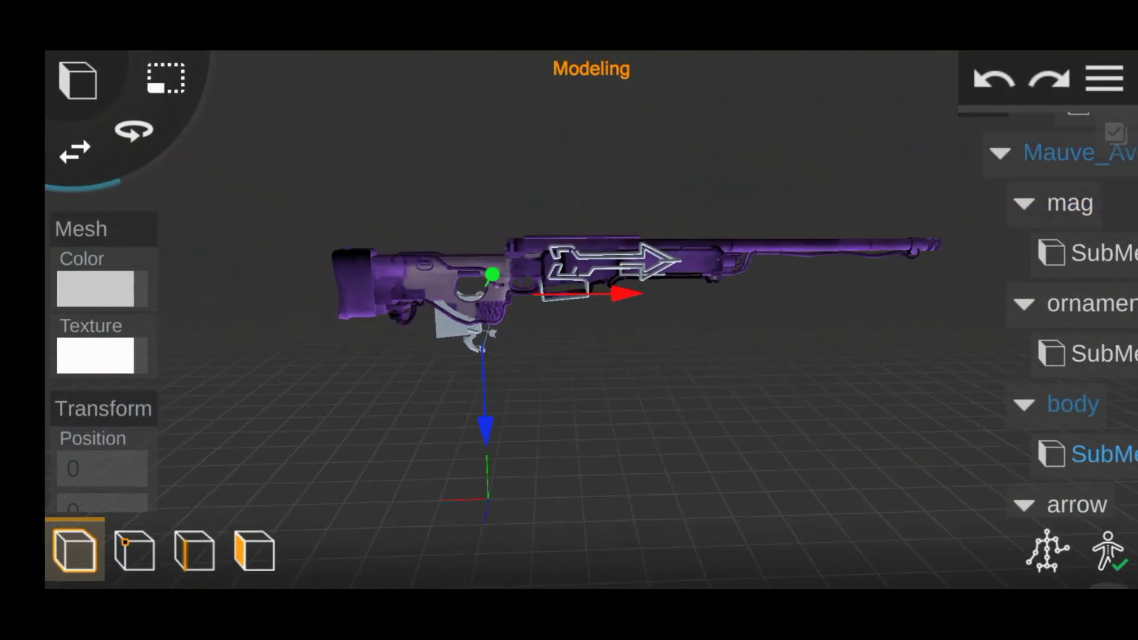
{"action": "mouse_move", "coordinate": [569, 320]}
{"action": "left_mouse_down"}
{"action": "mouse_move", "coordinate": [629, 356]}
{"action": "mouse_move", "coordinate": [570, 308]}
{"action": "left_mouse_up"}
{"action": "scroll", "coordinate": [569, 321], "scroll_direction": "up", "scroll_amount": 5}
{"action": "scroll", "coordinate": [569, 320], "scroll_direction": "up", "scroll_amount": 3}
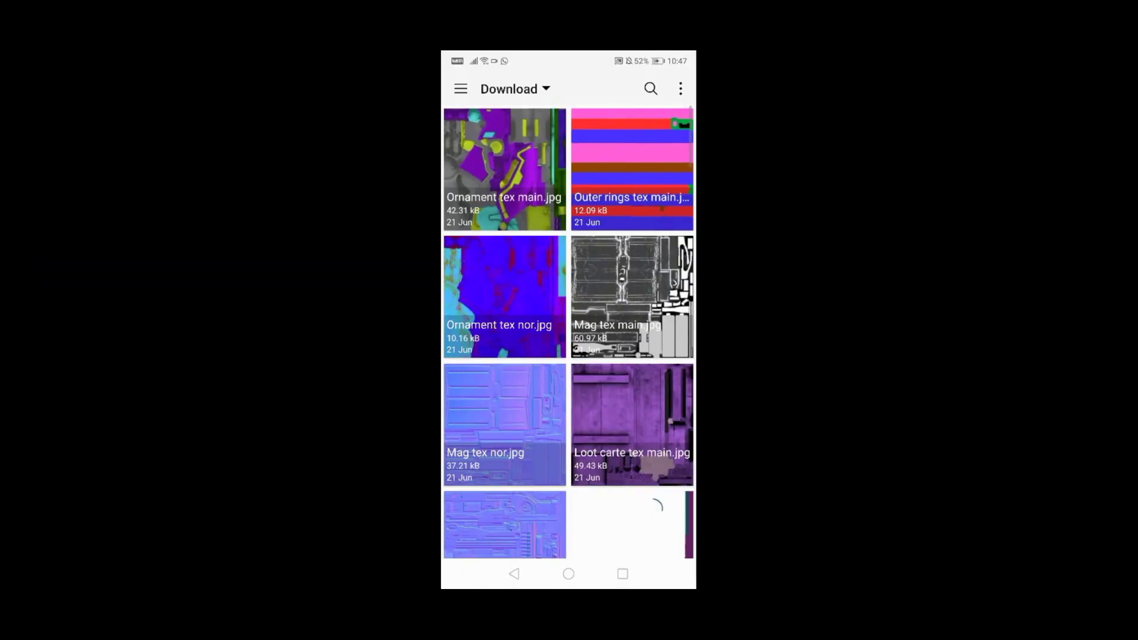
{"action": "scroll", "coordinate": [569, 332], "scroll_direction": "down", "scroll_amount": 6}
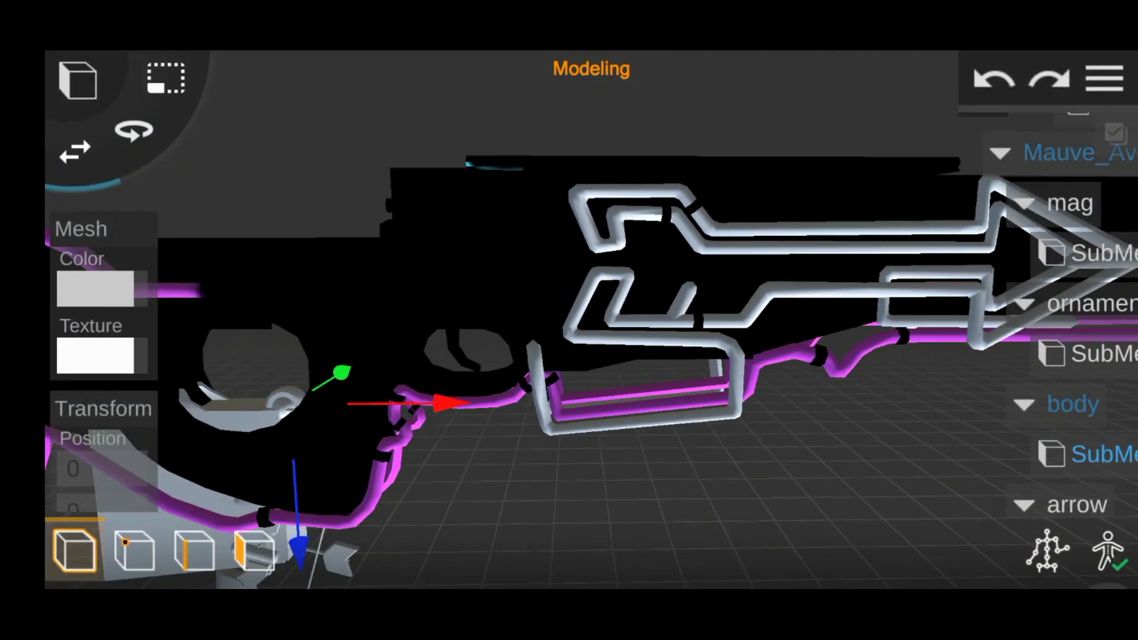
{"action": "scroll", "coordinate": [591, 321], "scroll_direction": "up", "scroll_amount": 3}
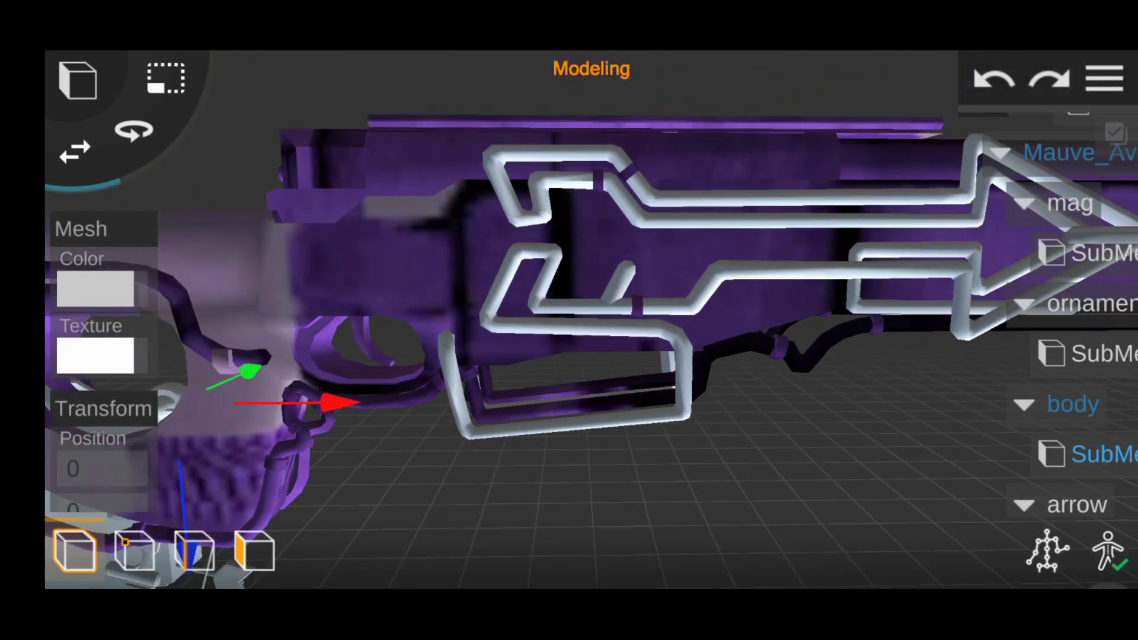
{"action": "mouse_move", "coordinate": [593, 320]}
{"action": "left_mouse_down"}
{"action": "mouse_move", "coordinate": [415, 332]}
{"action": "mouse_move", "coordinate": [593, 309]}
{"action": "mouse_move", "coordinate": [569, 297]}
{"action": "mouse_move", "coordinate": [652, 288]}
{"action": "left_mouse_up"}
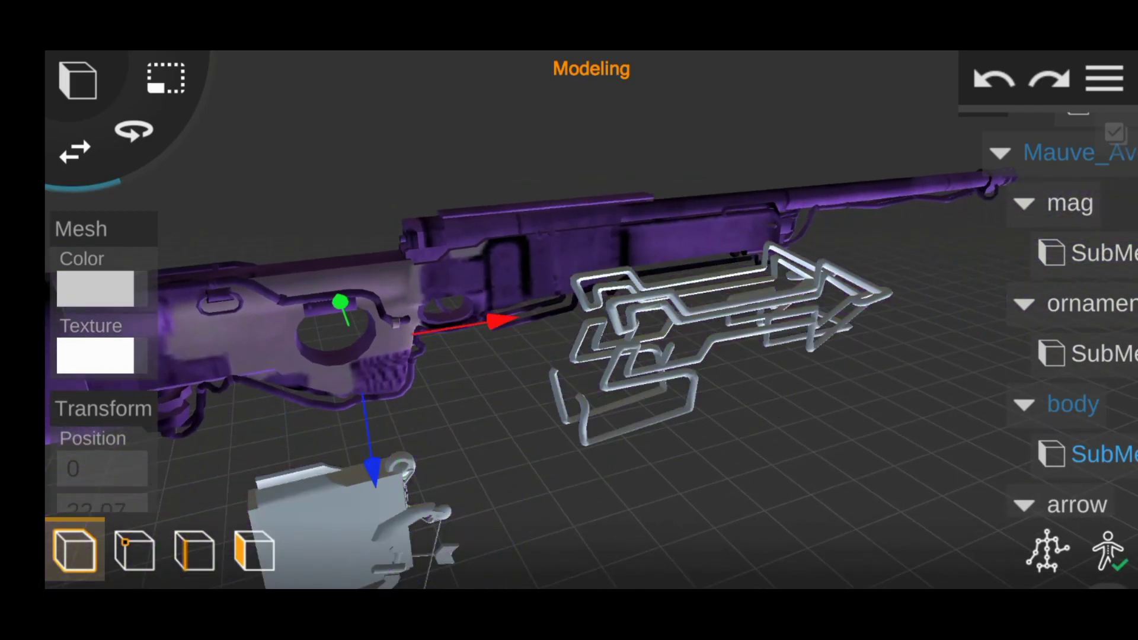
{"action": "key", "text": "ctrl+z"}
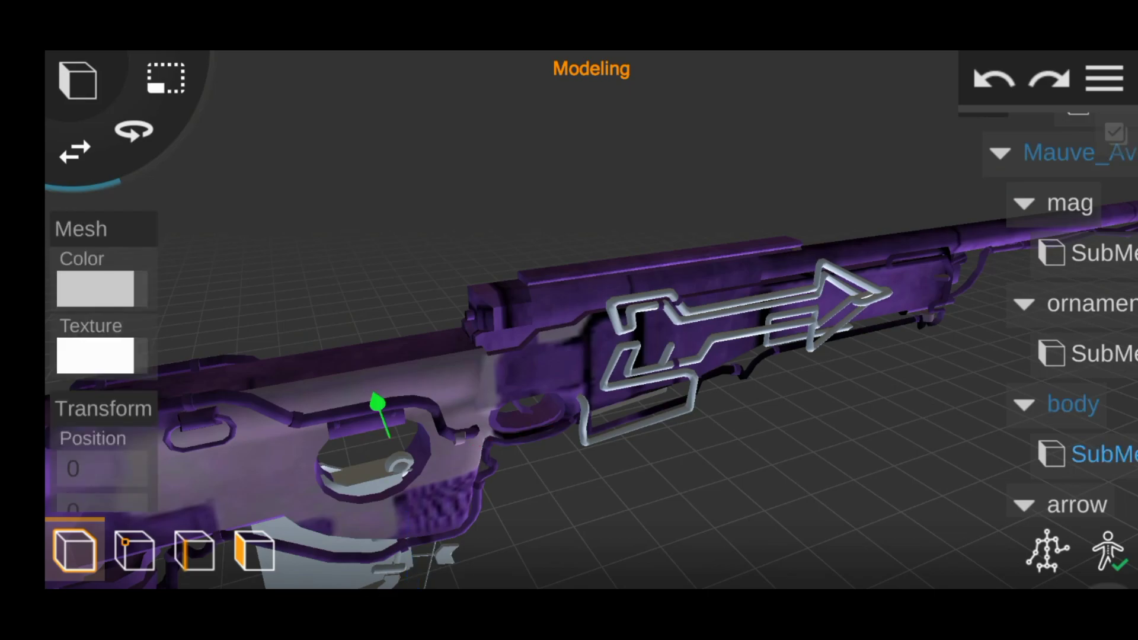
{"action": "key", "text": "ctrl+shift+z"}
{"action": "key", "text": "ctrl+z"}
Give the arrow ornament the Arrow tex main.jpg texture from Download.
{"action": "scroll", "coordinate": [652, 332], "scroll_direction": "up", "scroll_amount": 5}
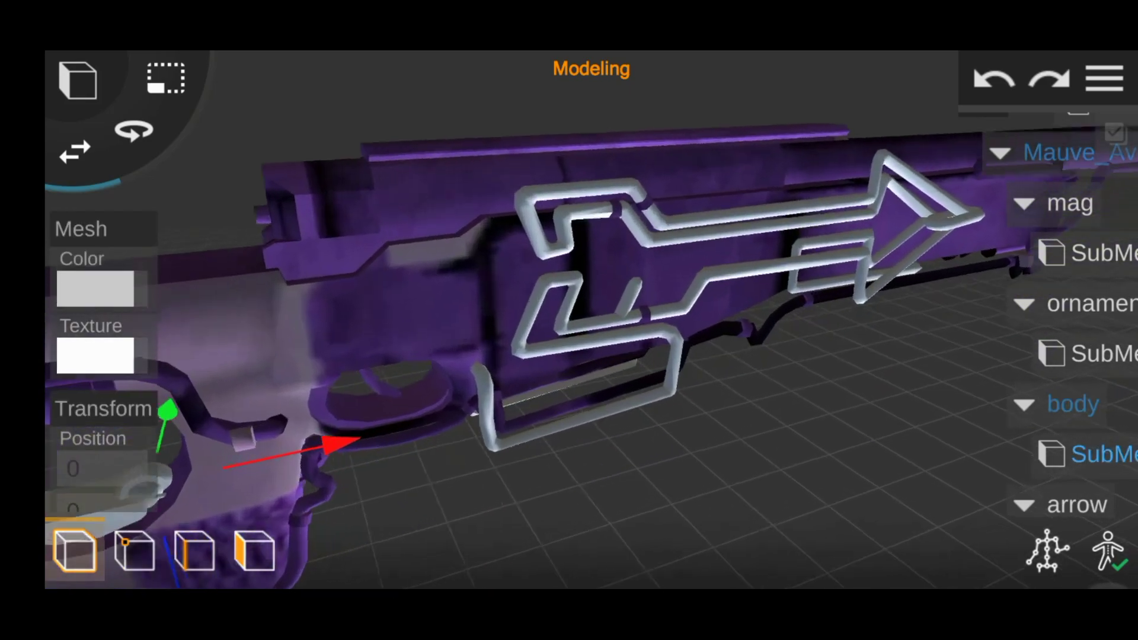
{"action": "scroll", "coordinate": [593, 320], "scroll_direction": "down", "scroll_amount": 5}
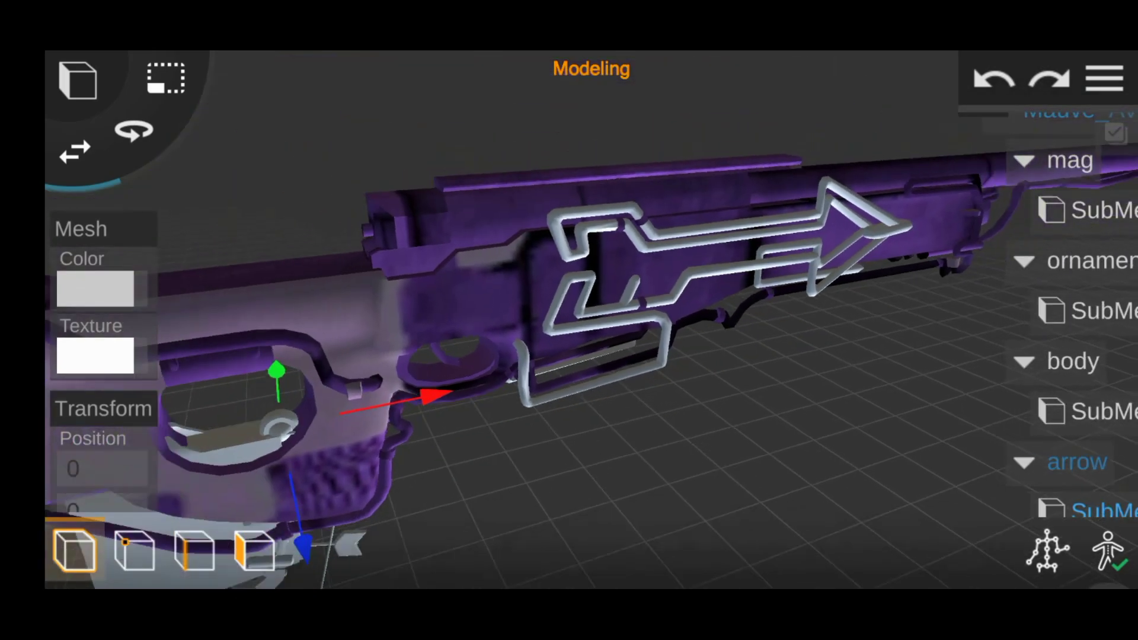
{"action": "left_click_drag", "start_coordinate": [652, 320], "coordinate": [533, 332]}
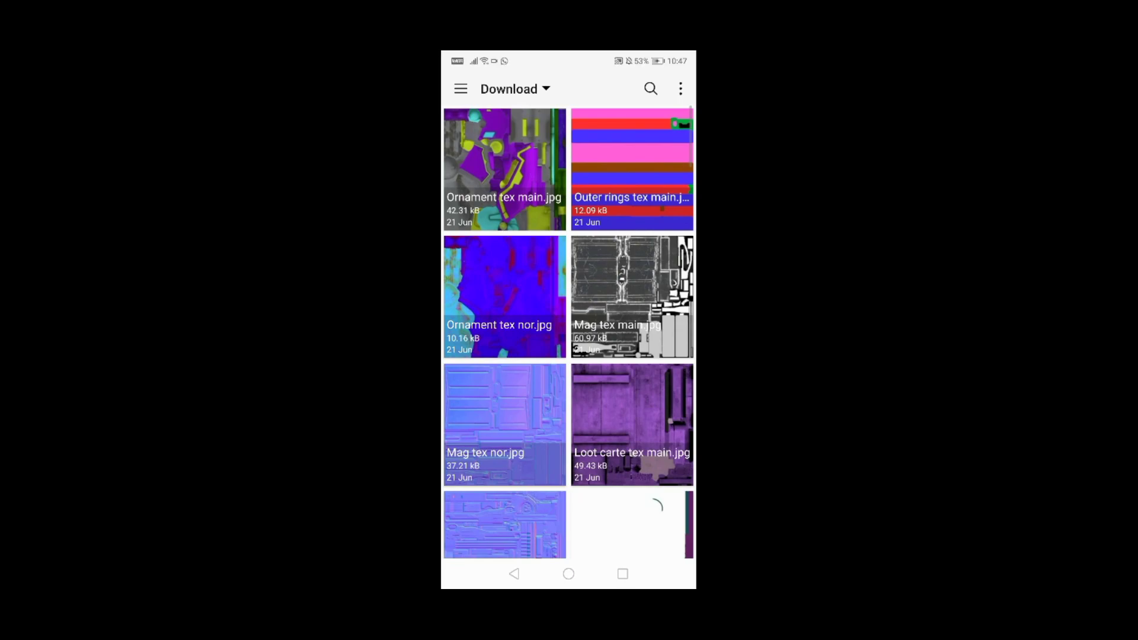
{"action": "scroll", "coordinate": [568, 332], "scroll_direction": "down", "scroll_amount": 5}
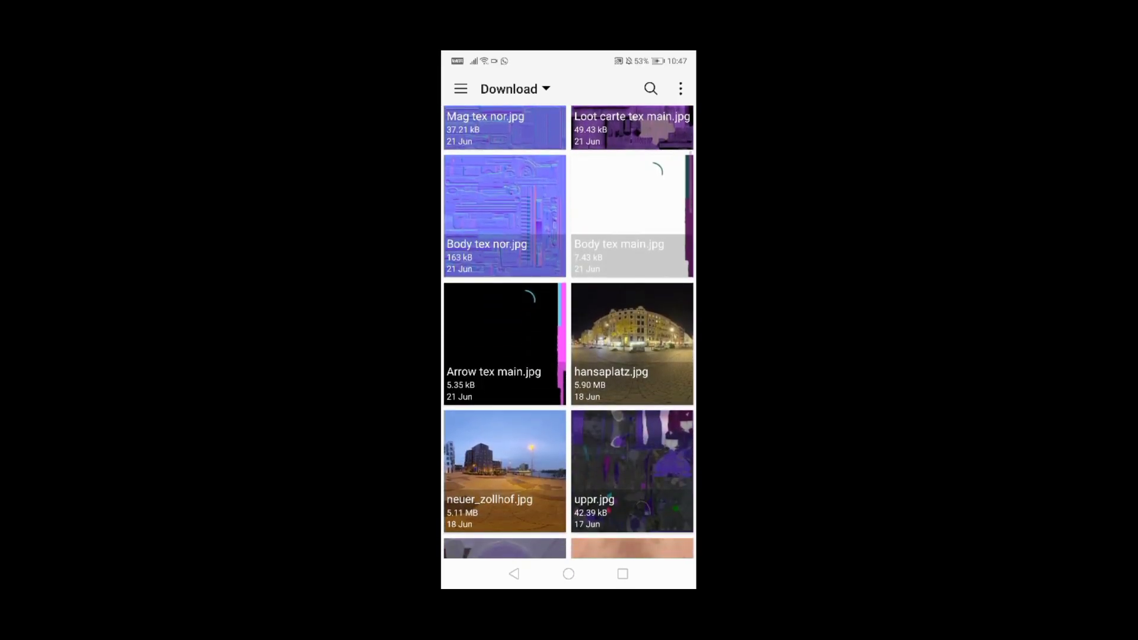
{"action": "left_click", "coordinate": [504, 344]}
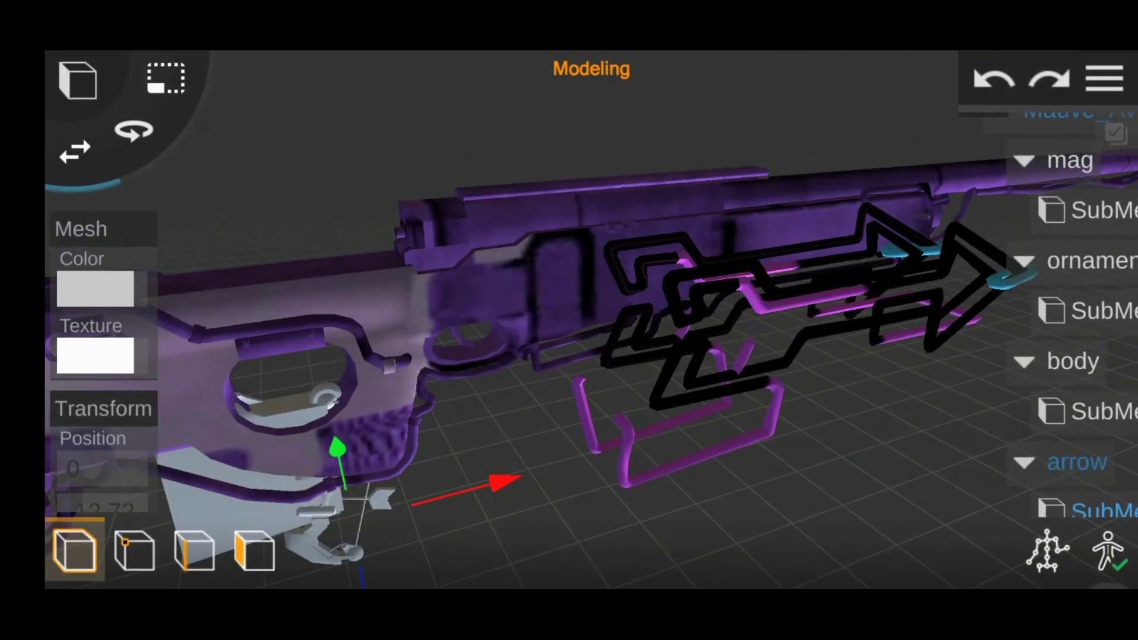
Change the arrow SubMesh's -12.72 position value to move it into place on the body.
{"action": "left_click_drag", "start_coordinate": [415, 356], "coordinate": [652, 344]}
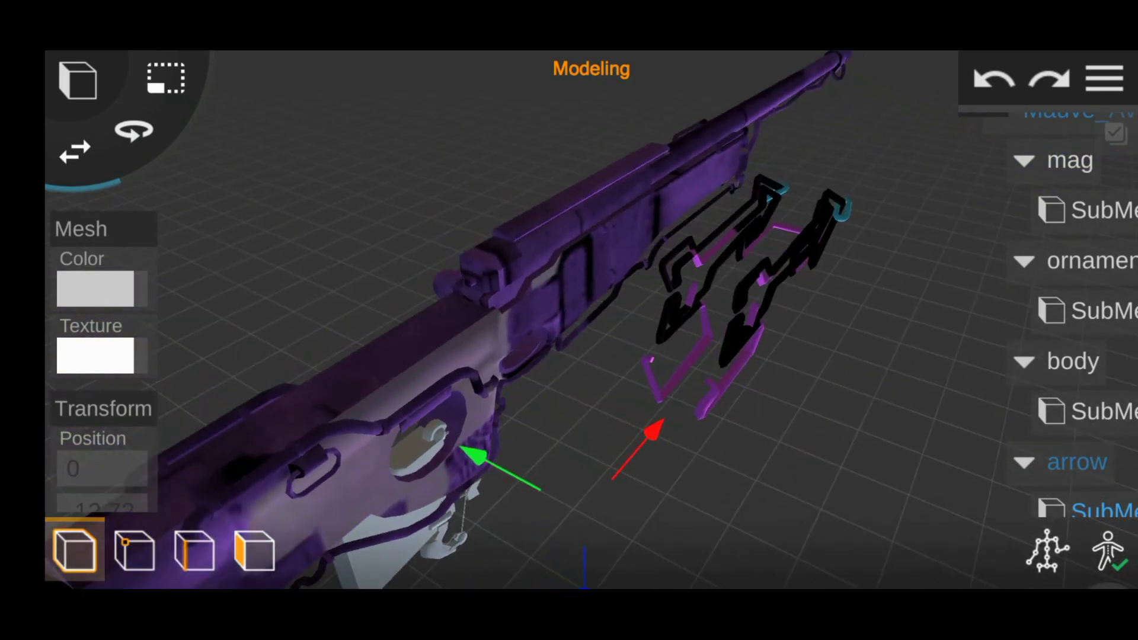
{"action": "scroll", "coordinate": [104, 356], "scroll_direction": "down", "scroll_amount": 3}
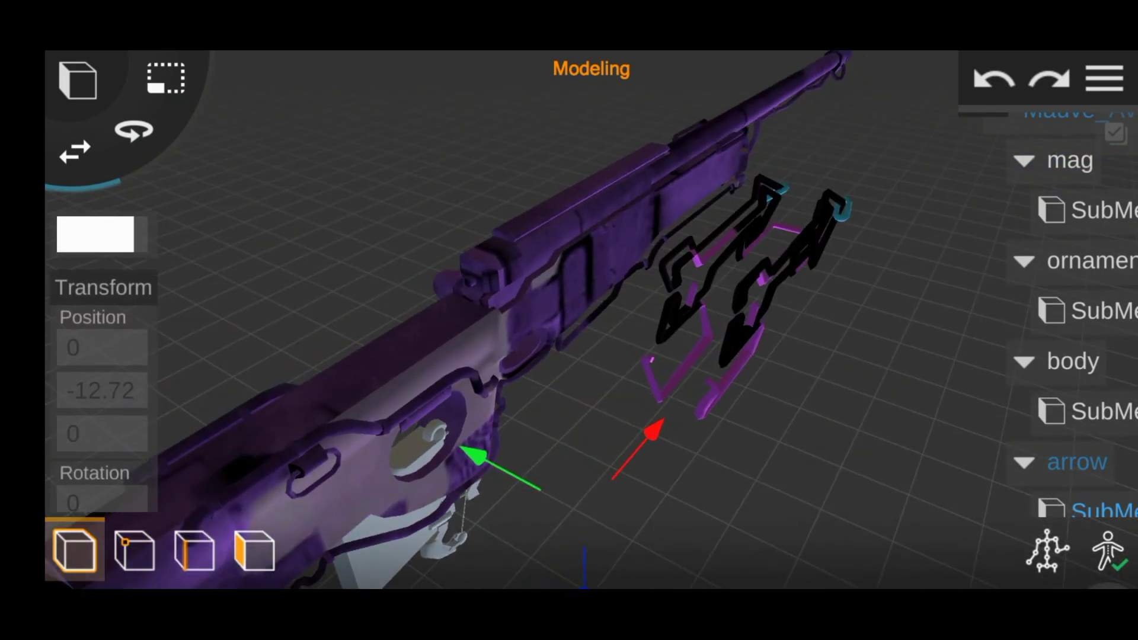
{"action": "left_click", "coordinate": [102, 391]}
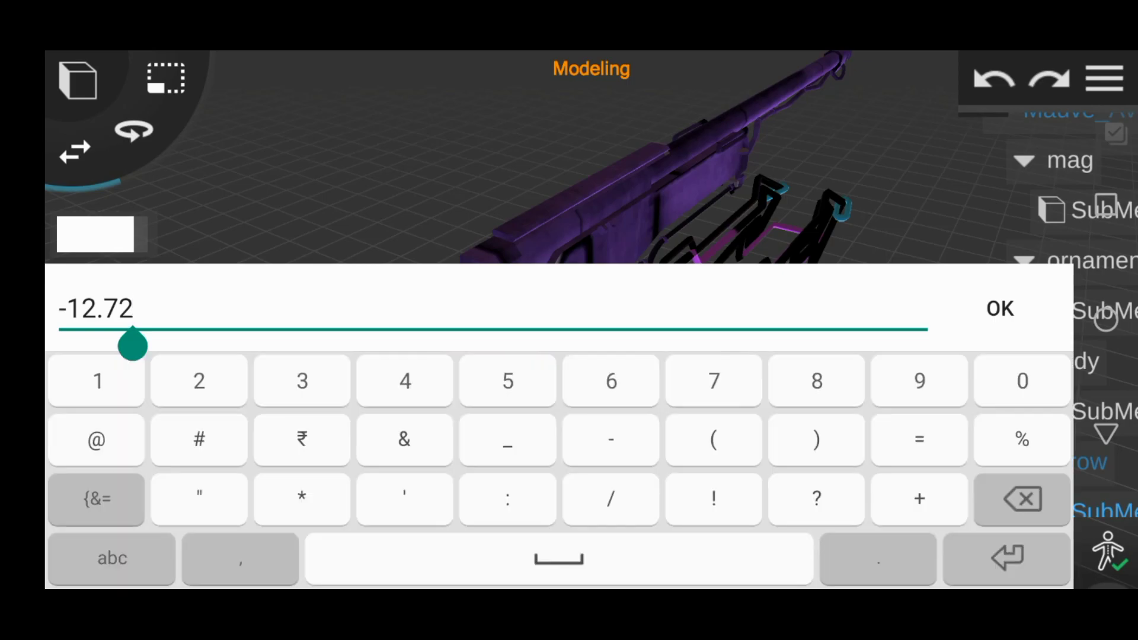
{"action": "key", "text": "BackSpace"}
{"action": "key", "text": "BackSpace"}
{"action": "key", "text": "BackSpace"}
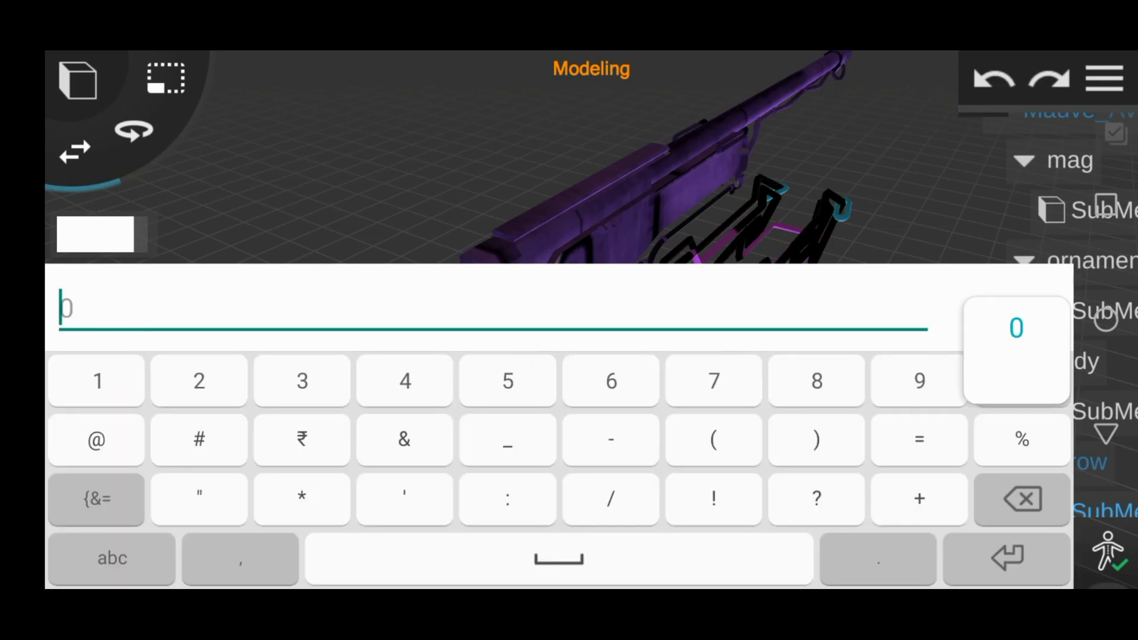
{"action": "left_click", "coordinate": [1017, 350]}
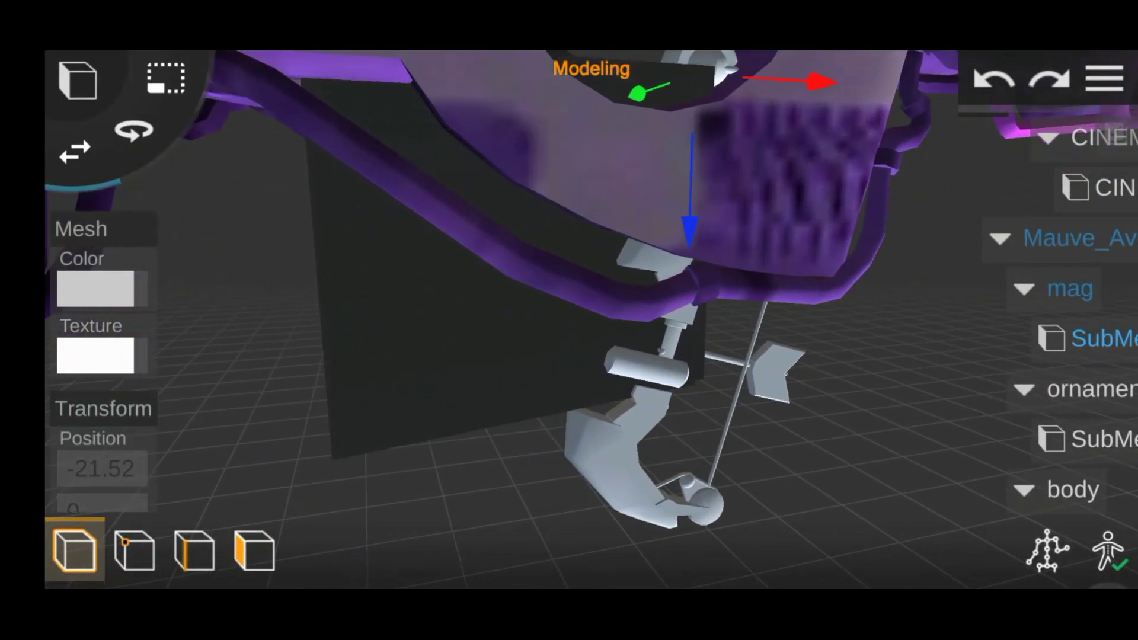
Select the ornament piece and browse the Download album for its black texture.
{"action": "left_click", "coordinate": [1097, 439]}
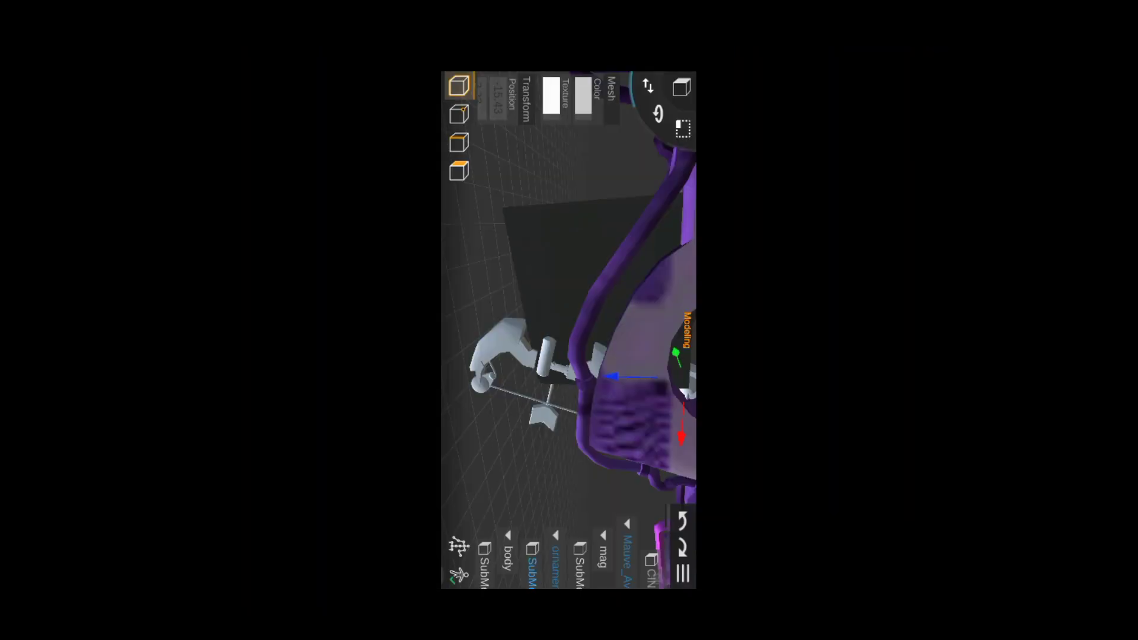
{"action": "scroll", "coordinate": [569, 320], "scroll_direction": "down", "scroll_amount": 3}
{"action": "scroll", "coordinate": [569, 321], "scroll_direction": "down", "scroll_amount": 10}
{"action": "scroll", "coordinate": [568, 320], "scroll_direction": "up", "scroll_amount": 5}
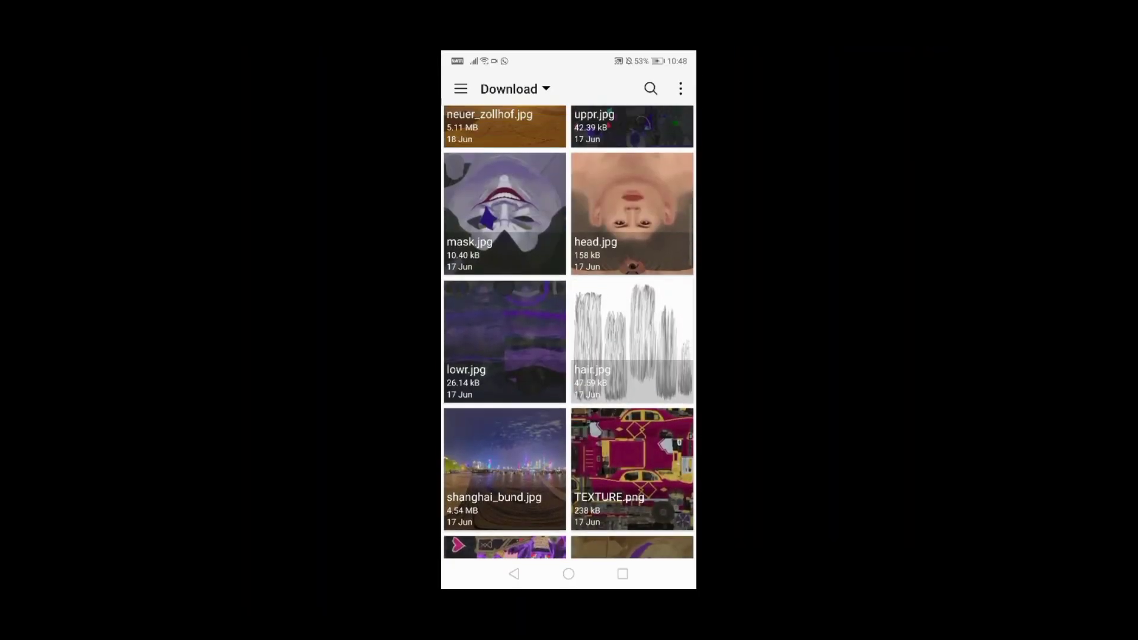
{"action": "scroll", "coordinate": [568, 321], "scroll_direction": "up", "scroll_amount": 5}
{"action": "scroll", "coordinate": [569, 320], "scroll_direction": "up", "scroll_amount": 5}
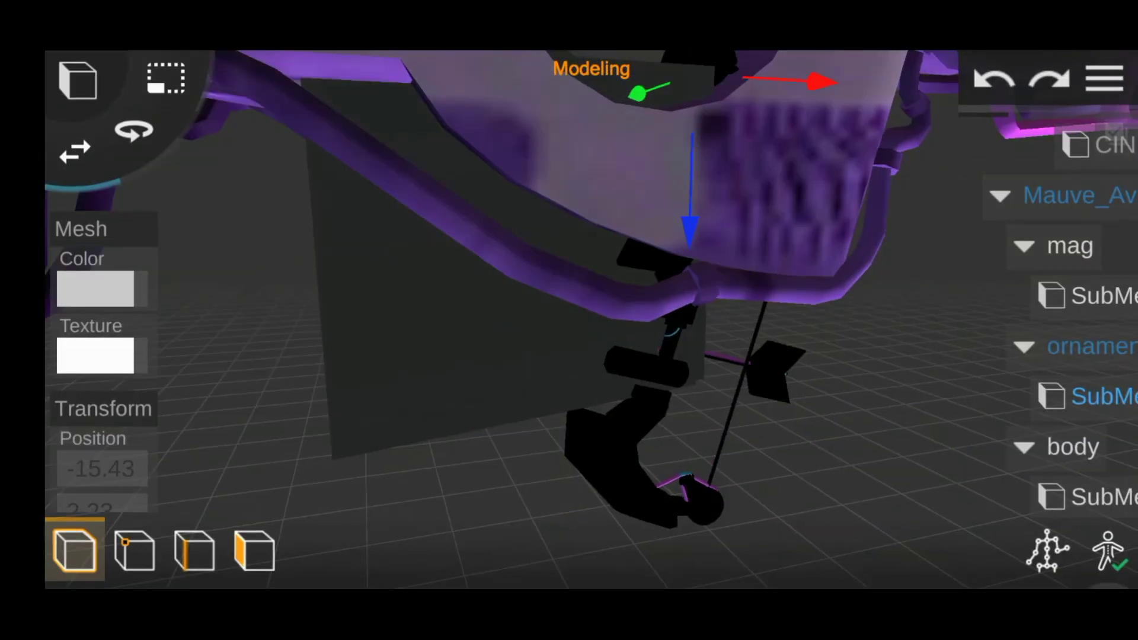
{"action": "scroll", "coordinate": [569, 320], "scroll_direction": "down", "scroll_amount": 5}
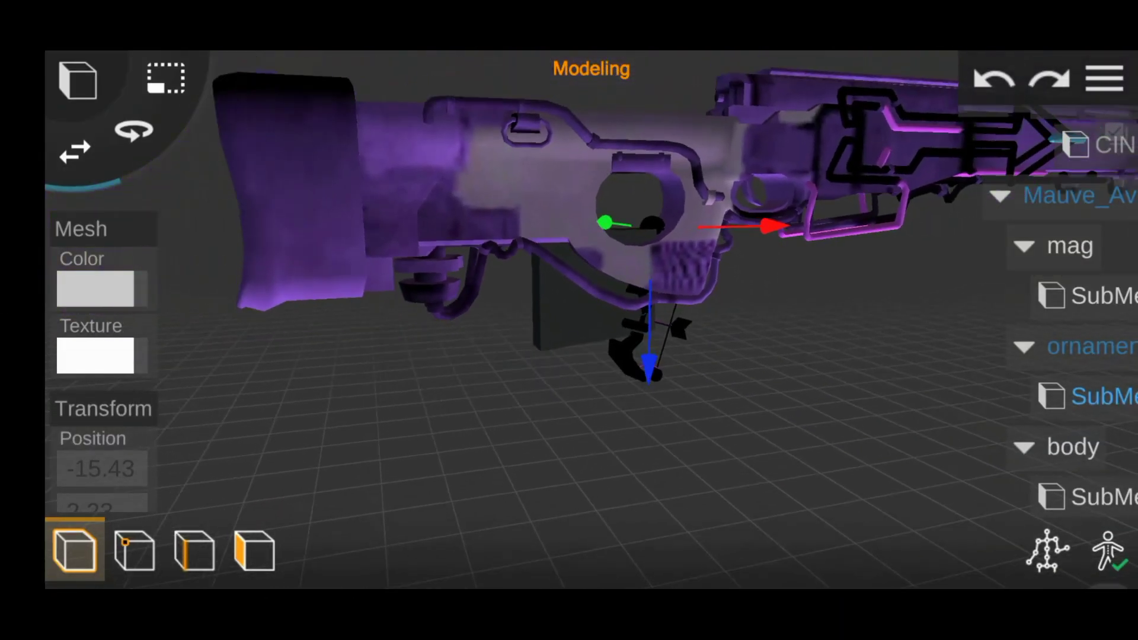
Orbit around both sides of the purple rifle, then bring up the add-object panel.
{"action": "left_click_drag", "start_coordinate": [652, 415], "coordinate": [415, 415]}
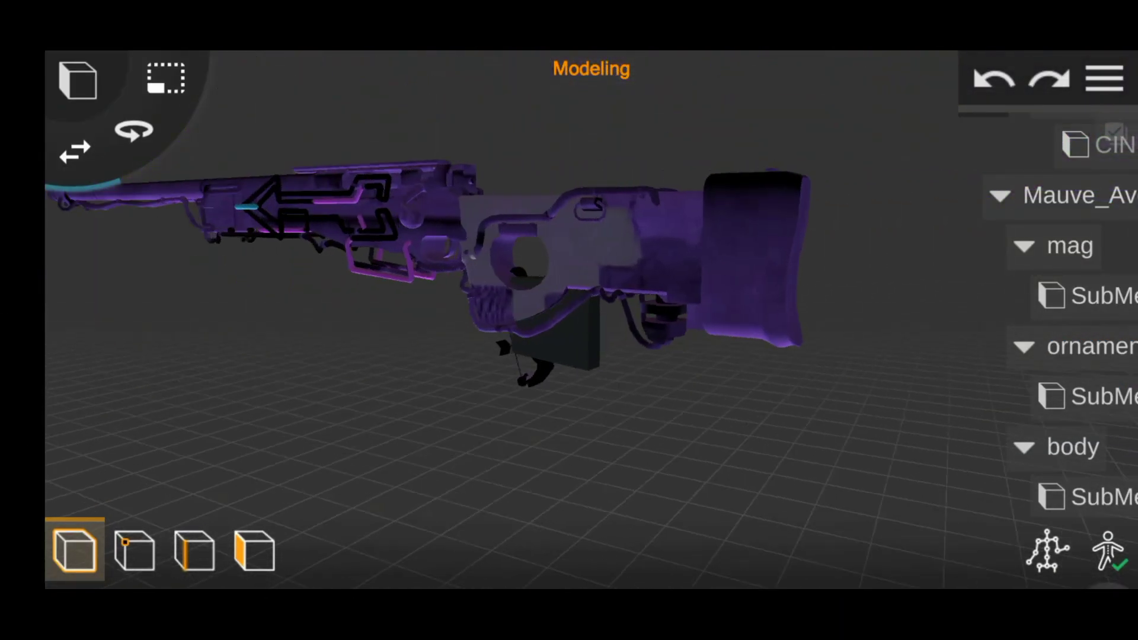
{"action": "scroll", "coordinate": [570, 284], "scroll_direction": "up", "scroll_amount": 5}
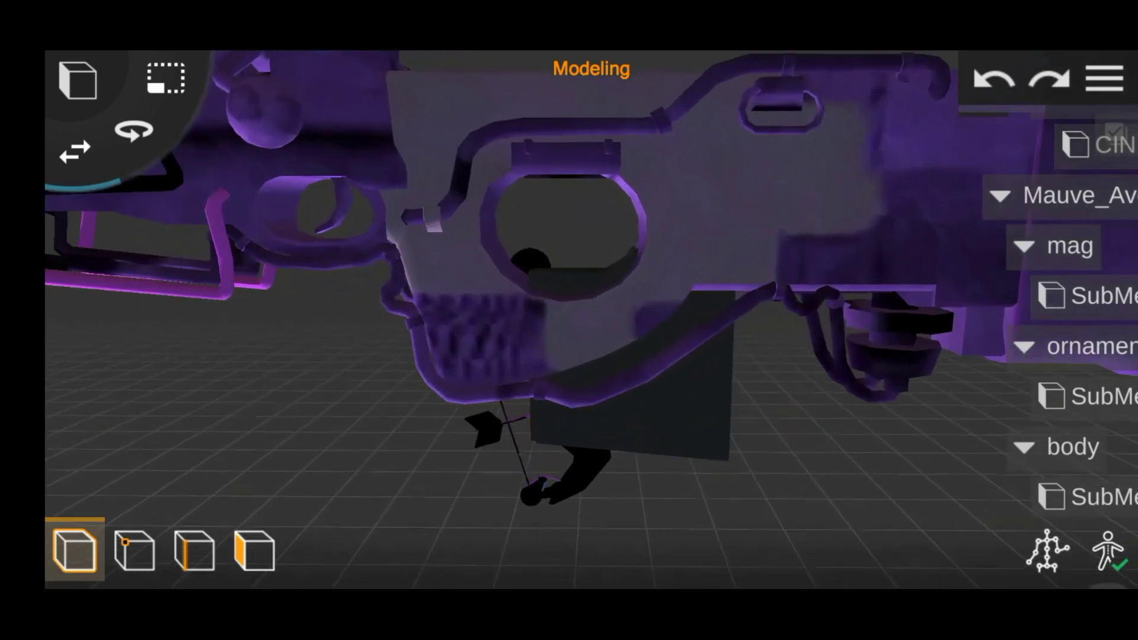
{"action": "scroll", "coordinate": [569, 284], "scroll_direction": "down", "scroll_amount": 5}
{"action": "left_click_drag", "start_coordinate": [653, 415], "coordinate": [474, 415]}
{"action": "left_click_drag", "start_coordinate": [652, 386], "coordinate": [475, 386]}
{"action": "left_click_drag", "start_coordinate": [593, 385], "coordinate": [563, 379]}
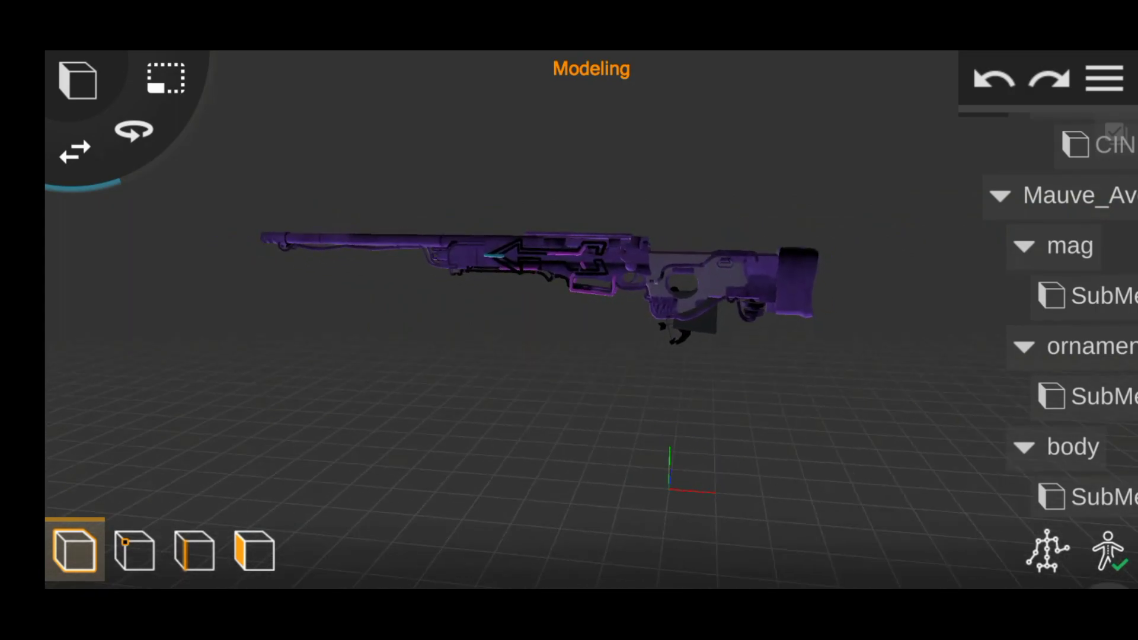
{"action": "left_click", "coordinate": [78, 80]}
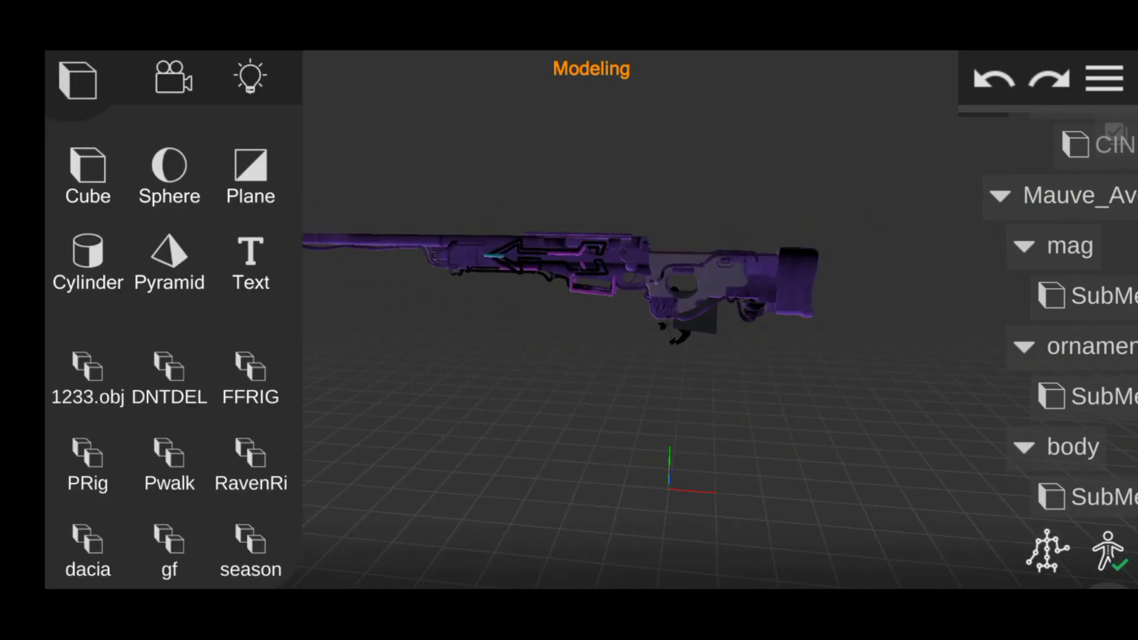
Add a Light, set its Type to Point, and drag it up beside the rifle.
{"action": "left_click", "coordinate": [78, 80]}
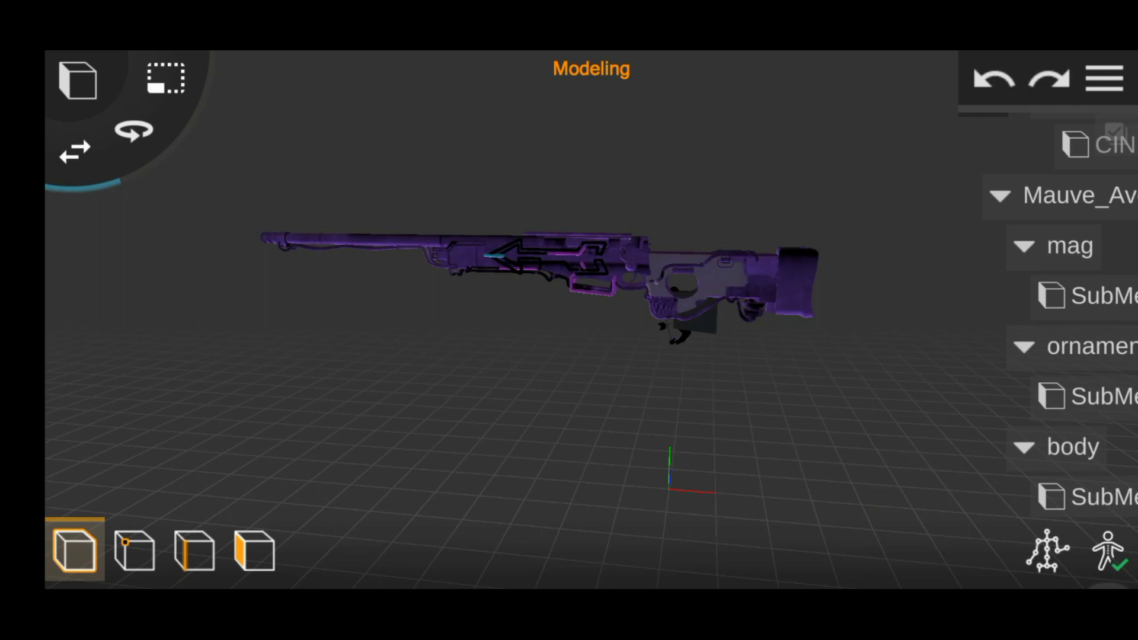
{"action": "left_click", "coordinate": [78, 80]}
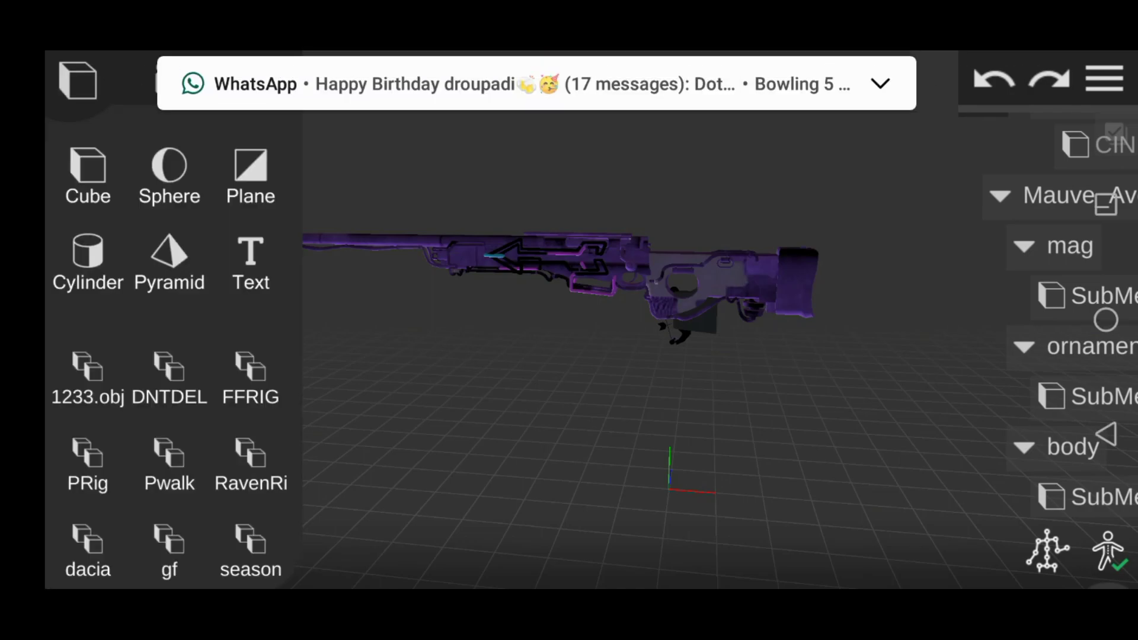
{"action": "scroll", "coordinate": [1061, 320], "scroll_direction": "up", "scroll_amount": 4}
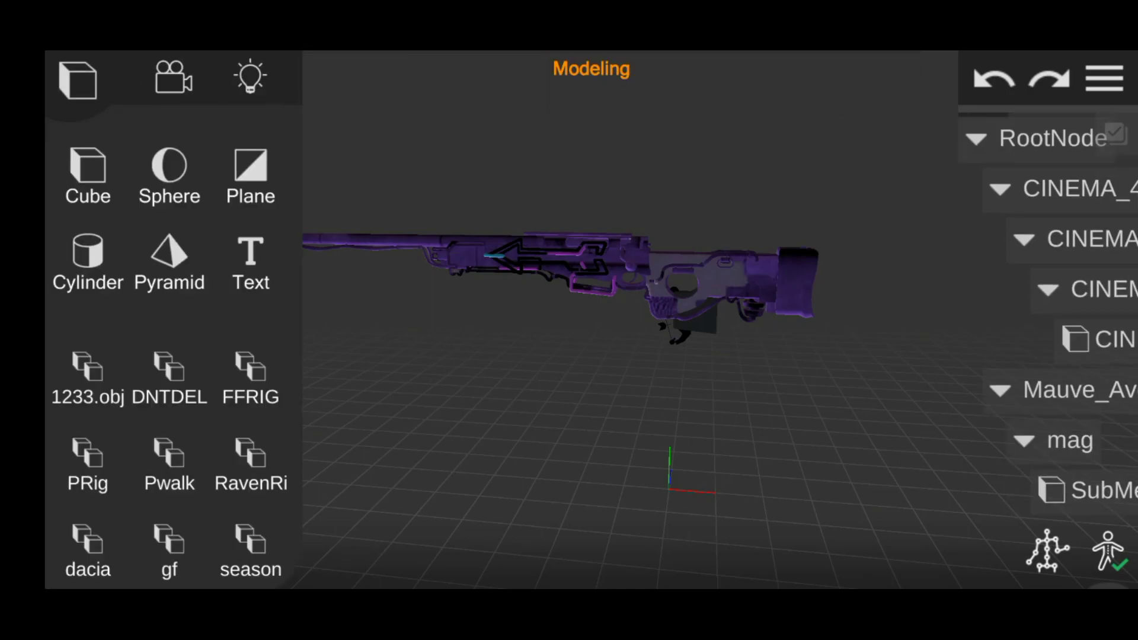
{"action": "left_click", "coordinate": [977, 138]}
{"action": "left_click", "coordinate": [250, 76]}
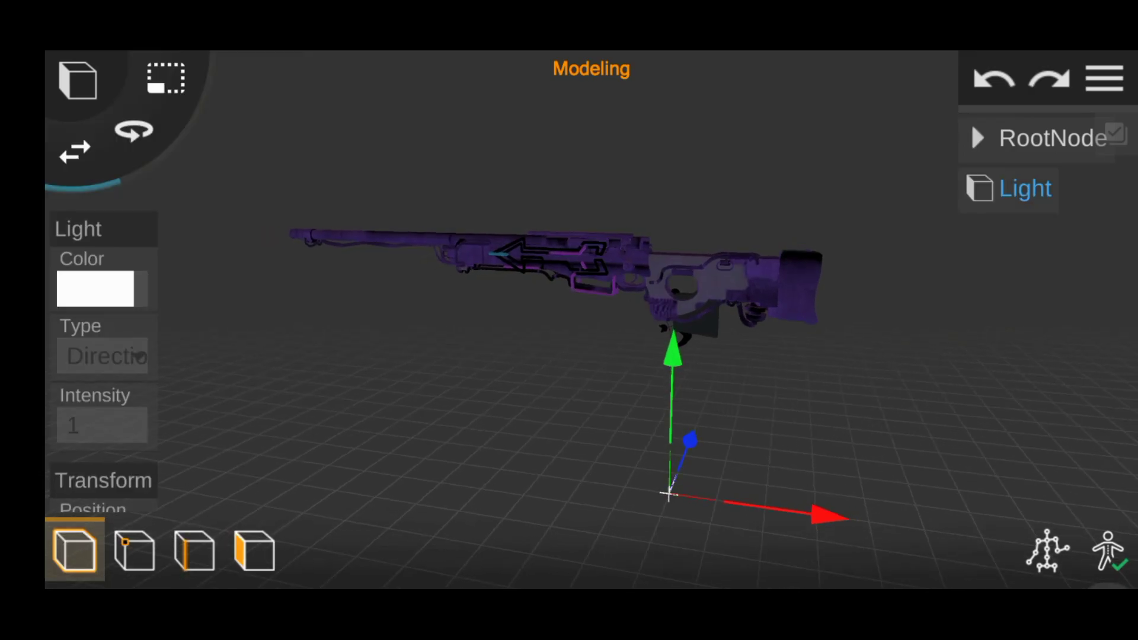
{"action": "left_click", "coordinate": [102, 356]}
{"action": "left_click", "coordinate": [312, 356]}
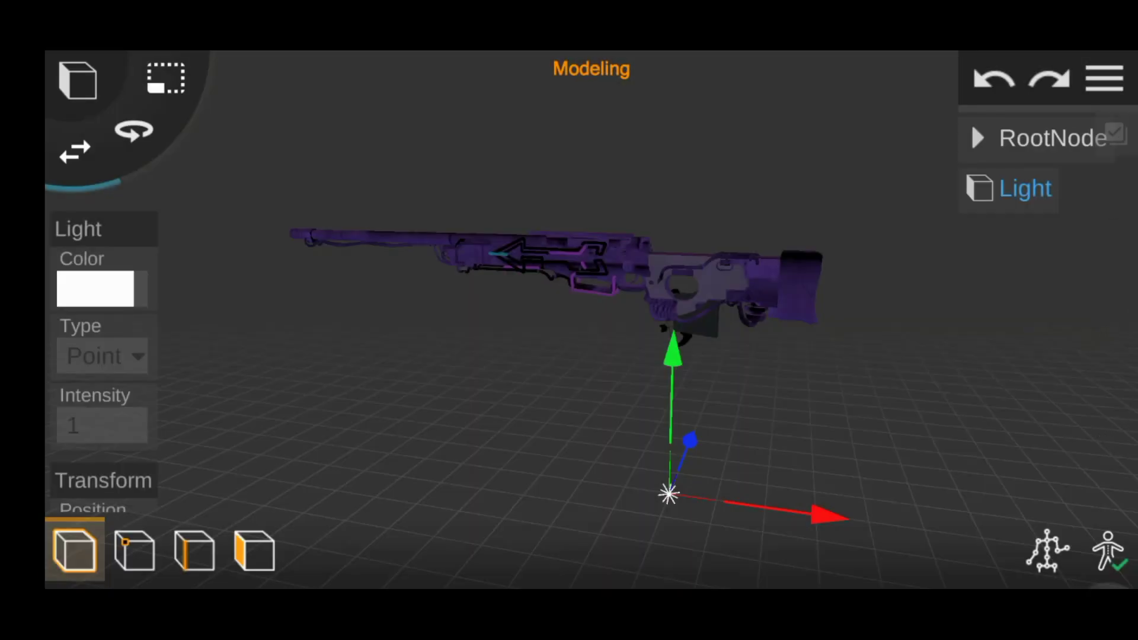
{"action": "left_click_drag", "start_coordinate": [670, 415], "coordinate": [679, 160]}
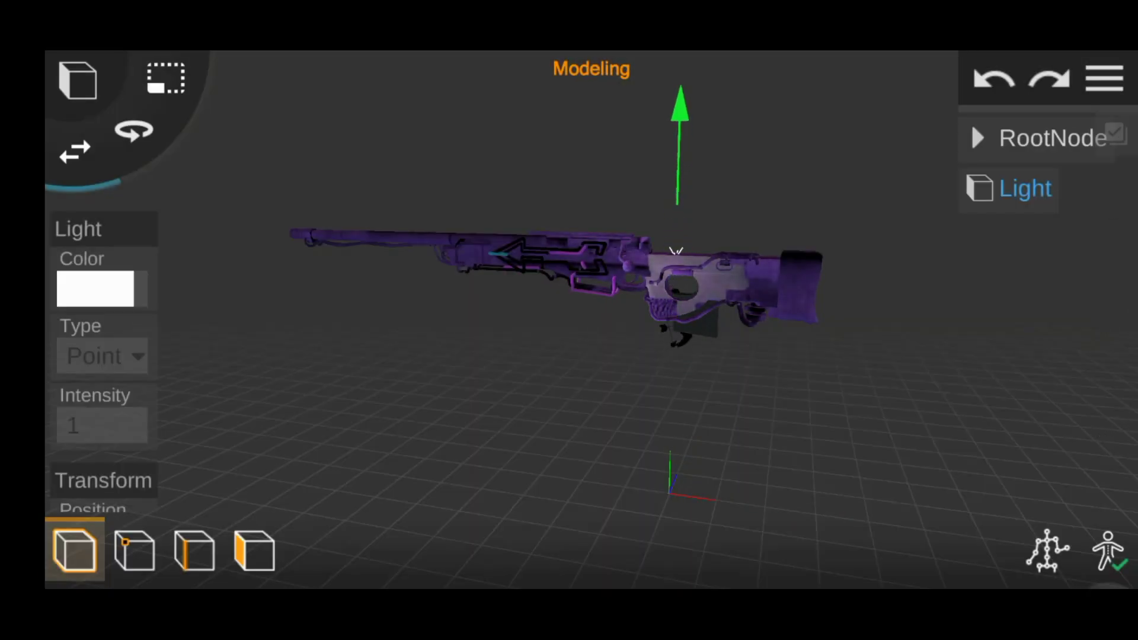
{"action": "scroll", "coordinate": [102, 356], "scroll_direction": "down", "scroll_amount": 5}
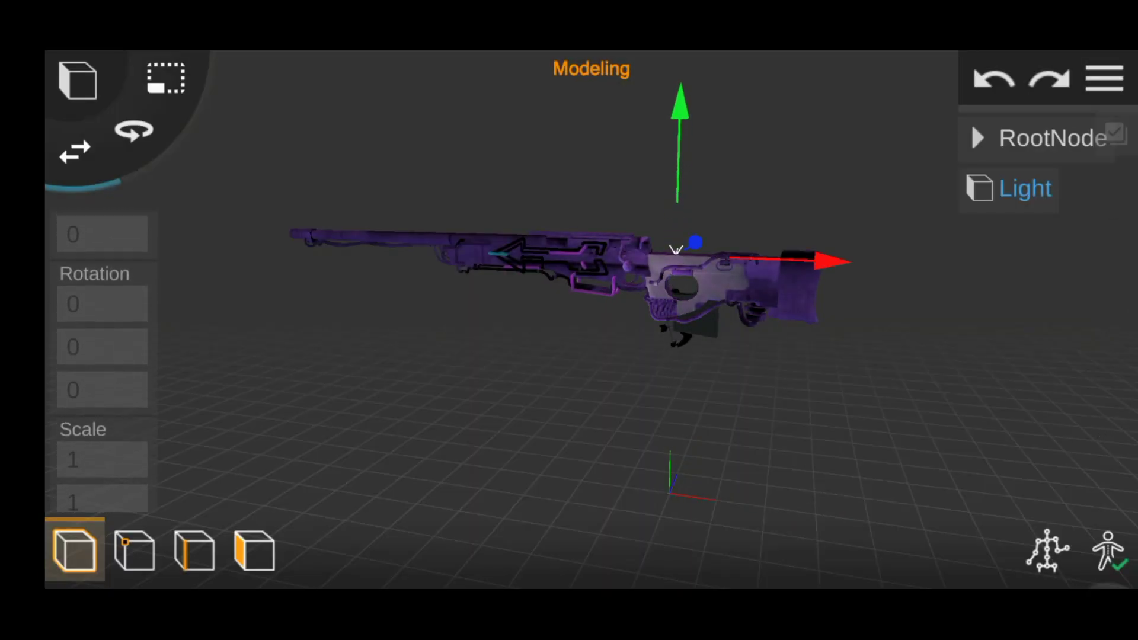
Shrink the light's Scale fields to 0.01.
{"action": "left_click", "coordinate": [102, 426]}
{"action": "left_click", "coordinate": [77, 546]}
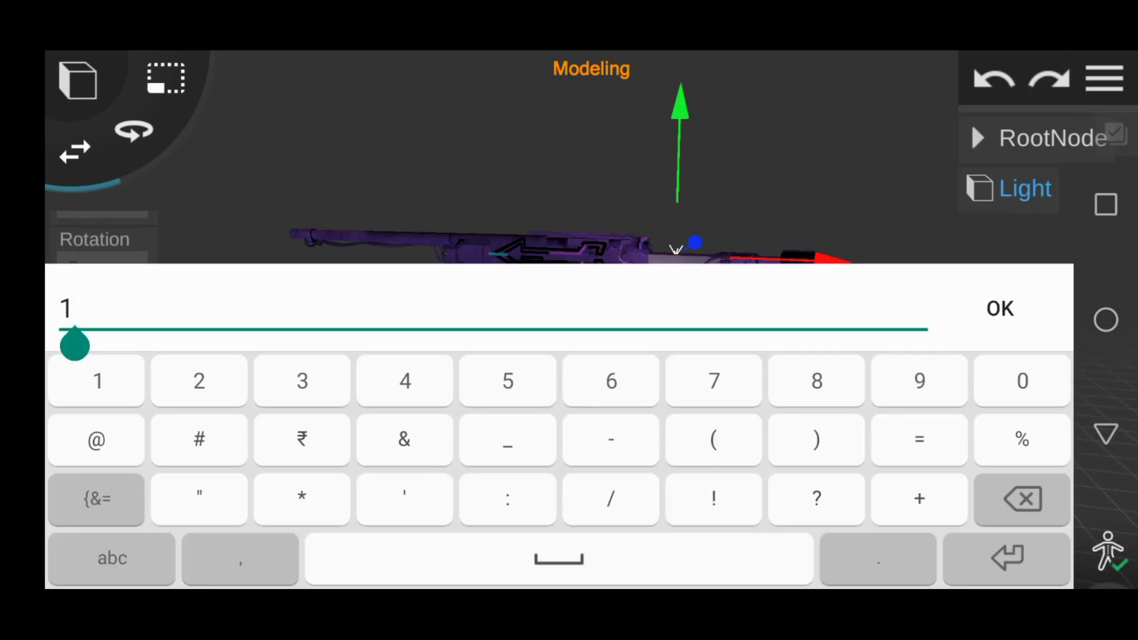
{"action": "key", "text": "BackSpace"}
{"action": "type", "text": "."}
{"action": "key", "text": "Return"}
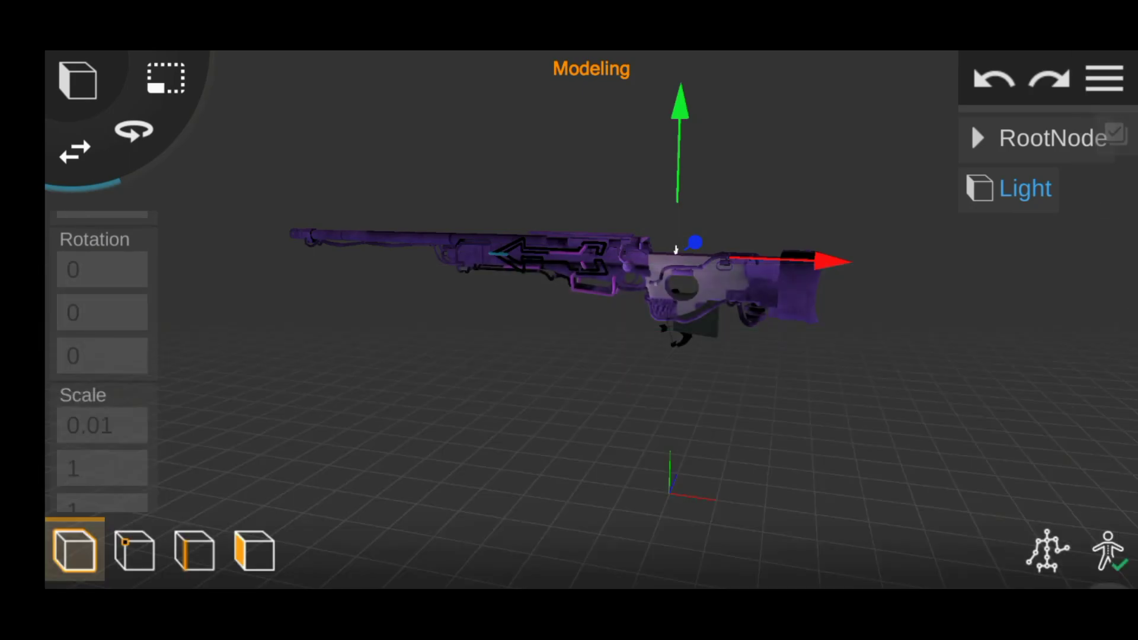
{"action": "left_click", "coordinate": [102, 468]}
{"action": "left_click", "coordinate": [77, 543]}
{"action": "key", "text": "BackSpace"}
{"action": "type", "text": "."}
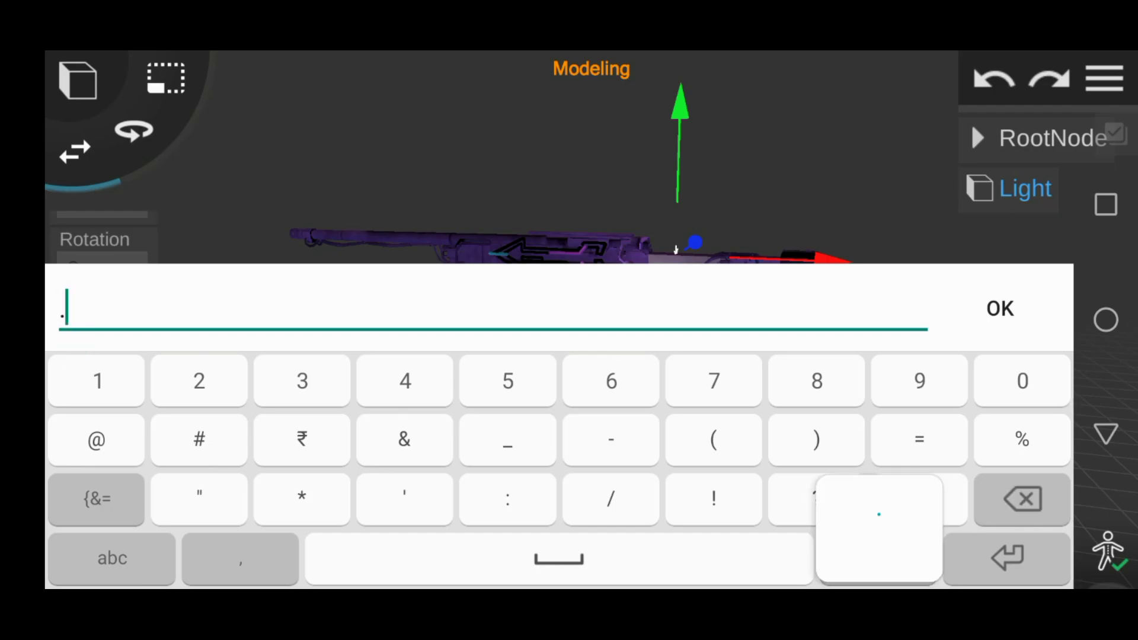
{"action": "type", "text": "01"}
{"action": "key", "text": "Return"}
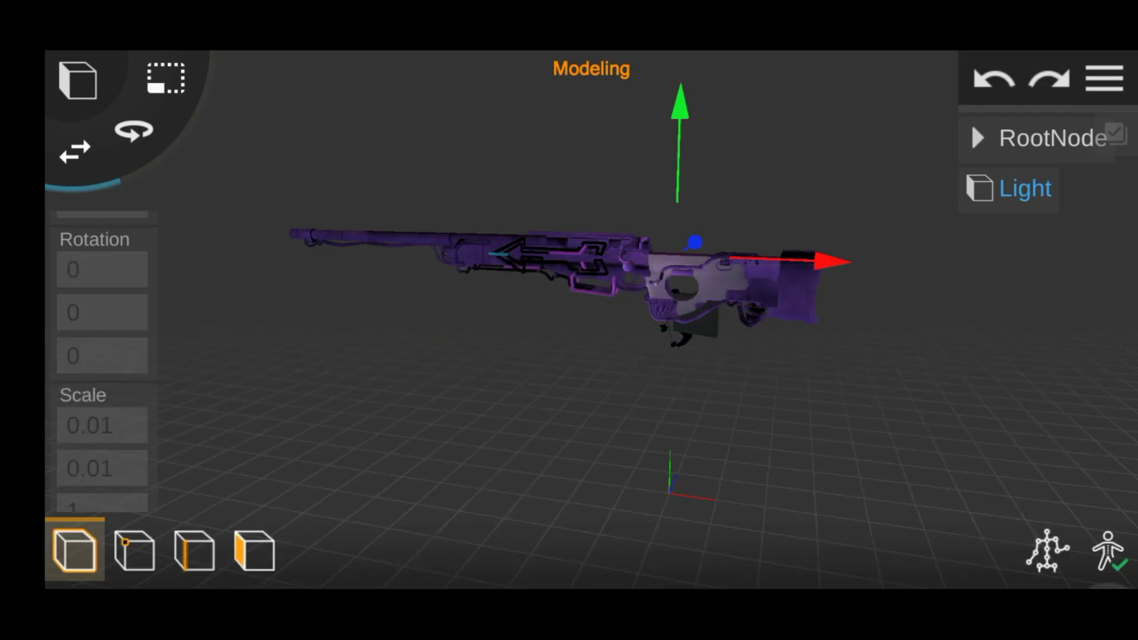
{"action": "scroll", "coordinate": [102, 355], "scroll_direction": "down", "scroll_amount": 1}
{"action": "left_click", "coordinate": [102, 485]}
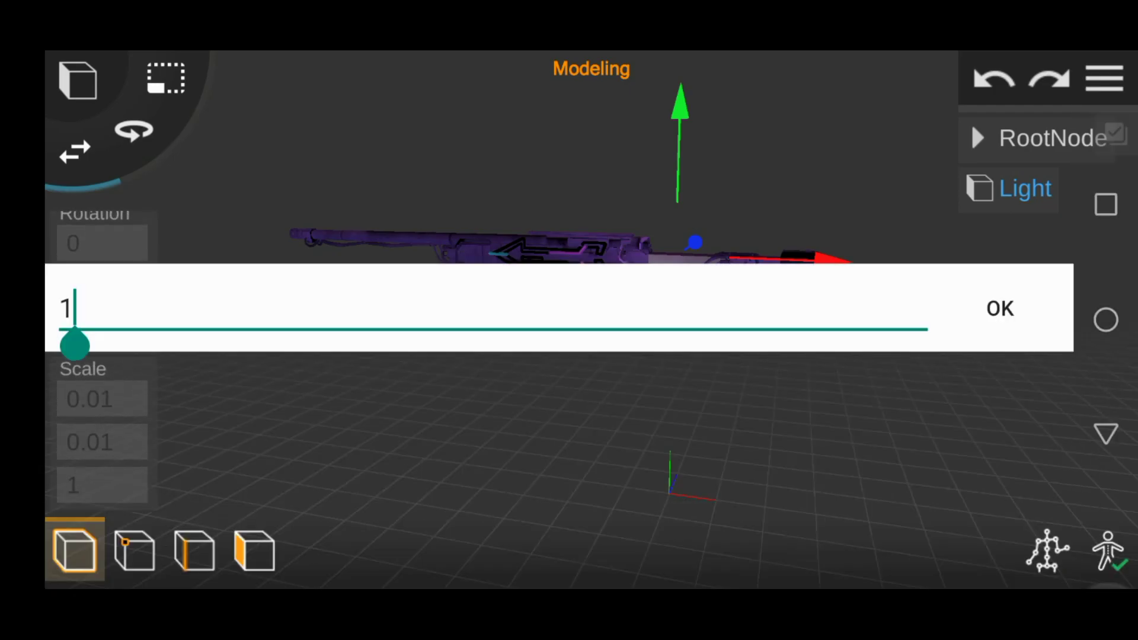
{"action": "key", "text": "BackSpace"}
{"action": "type", "text": ".01"}
{"action": "key", "text": "Return"}
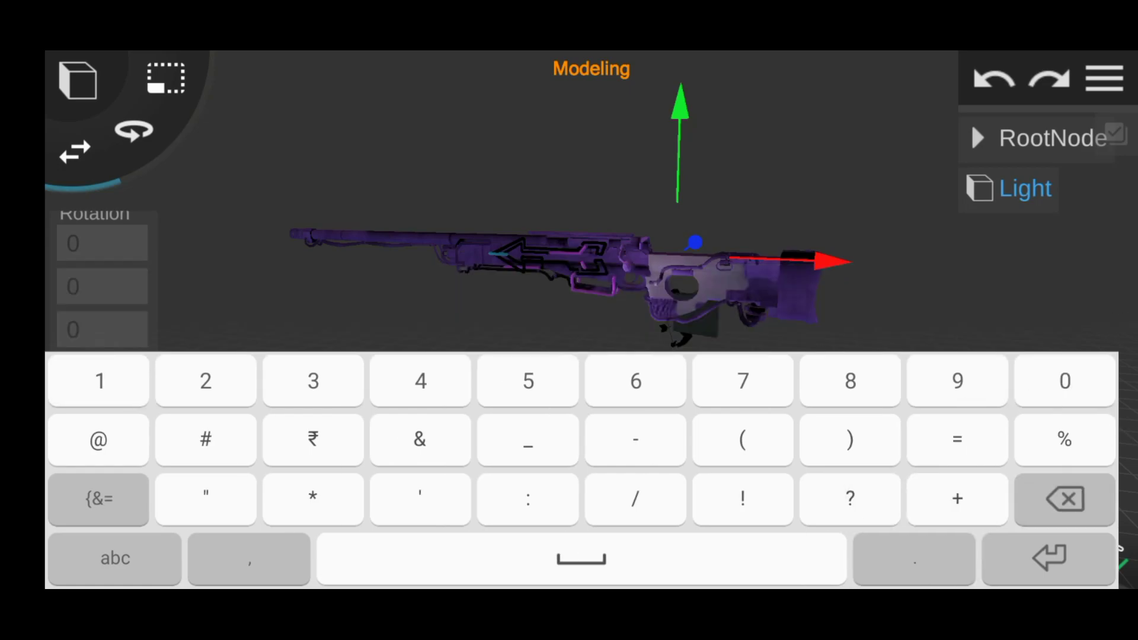
Raise the light's Intensity to 2.
{"action": "scroll", "coordinate": [102, 356], "scroll_direction": "up", "scroll_amount": 5}
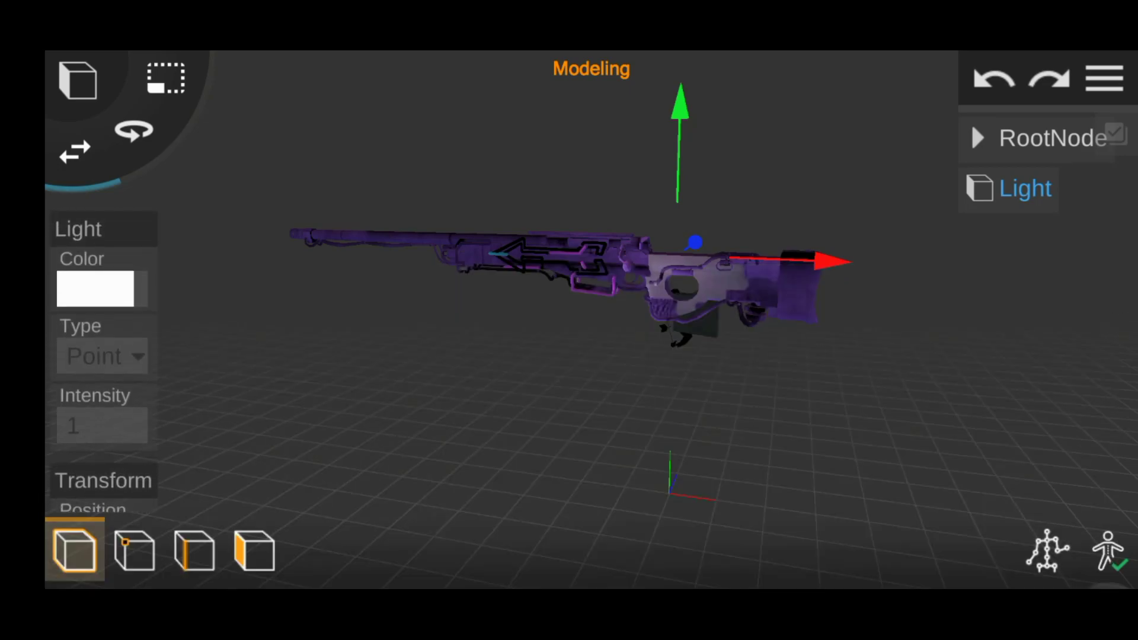
{"action": "left_click", "coordinate": [102, 425]}
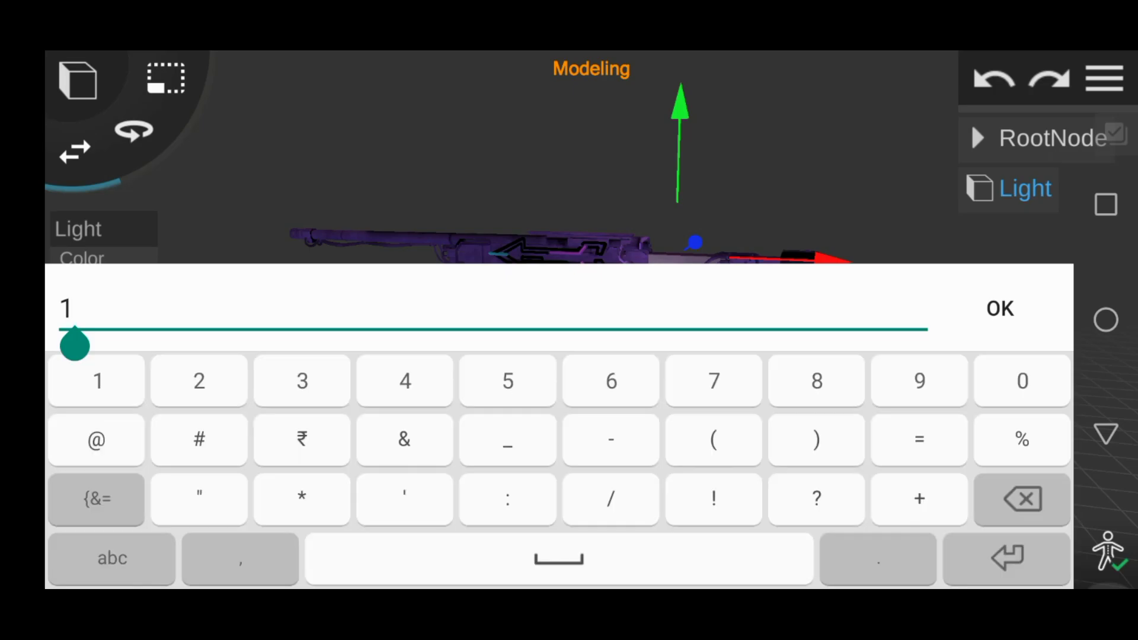
{"action": "key", "text": "BackSpace"}
{"action": "type", "text": "2"}
{"action": "key", "text": "Return"}
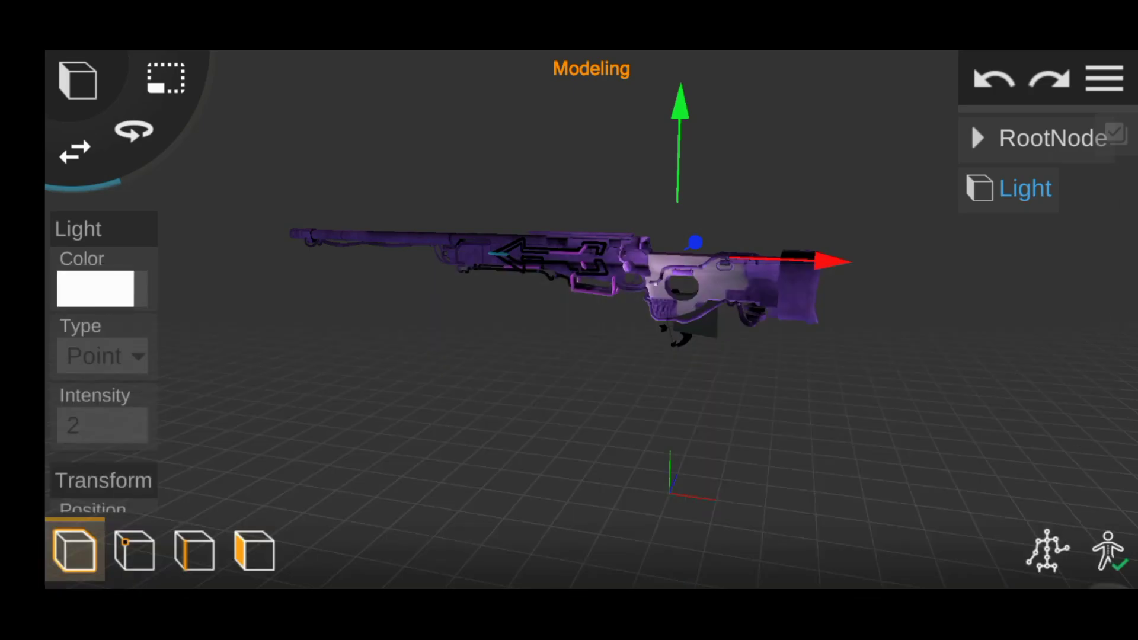
{"action": "left_click", "coordinate": [95, 289]}
Colour the light magenta and set its intensity to 4, then 6.
{"action": "mouse_move", "coordinate": [363, 189]}
{"action": "left_mouse_down"}
{"action": "mouse_move", "coordinate": [722, 188]}
{"action": "mouse_move", "coordinate": [757, 206]}
{"action": "left_mouse_up"}
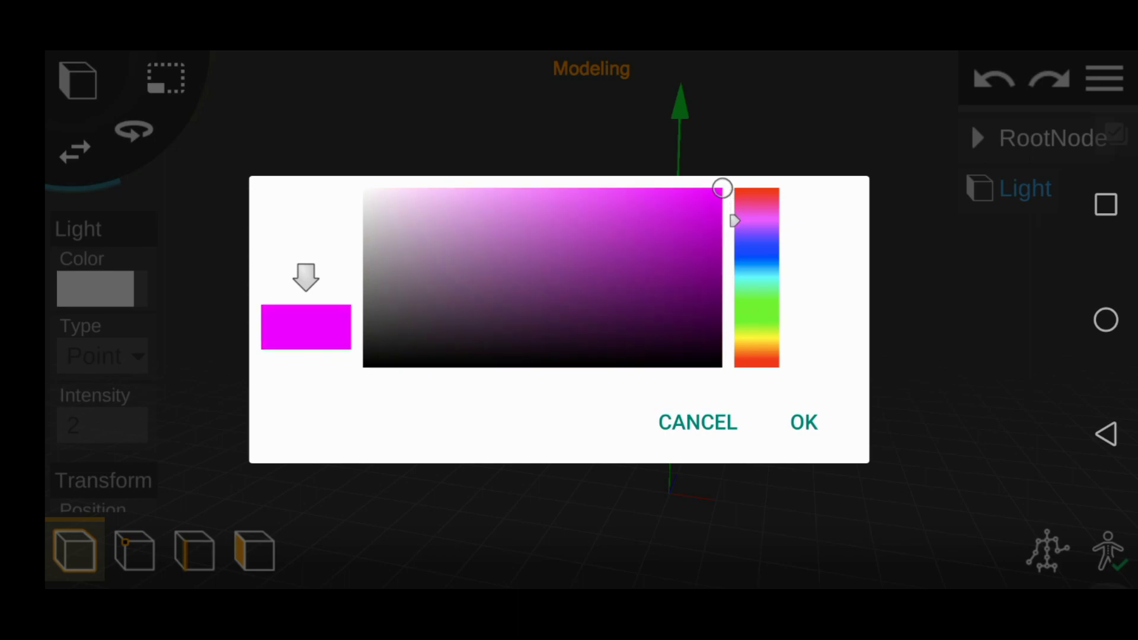
{"action": "left_click", "coordinate": [804, 422]}
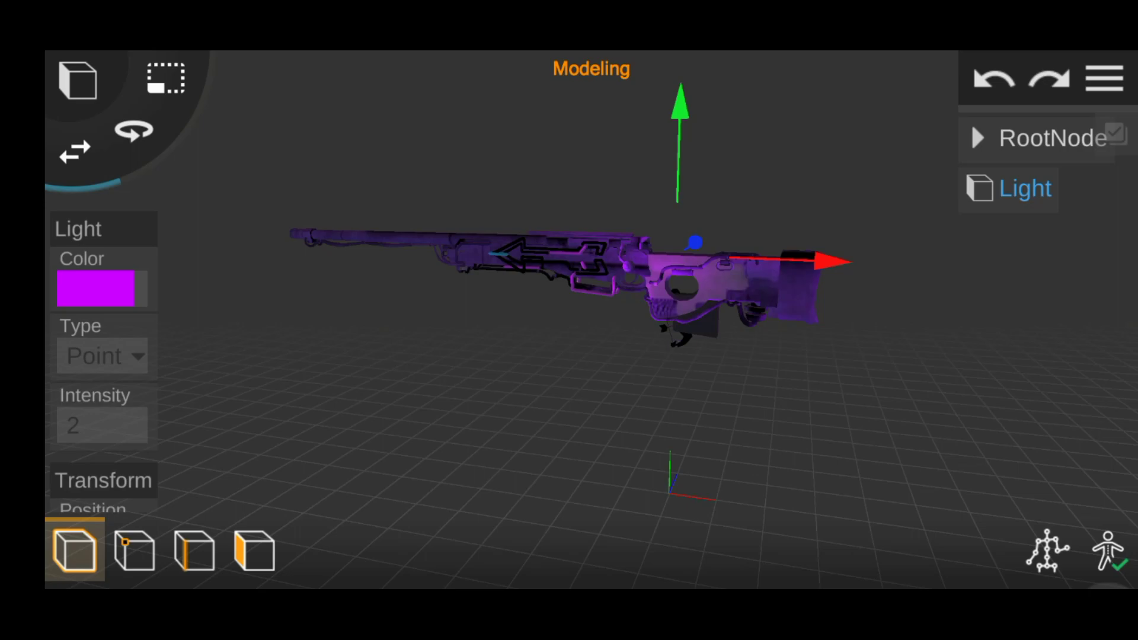
{"action": "left_click", "coordinate": [102, 425]}
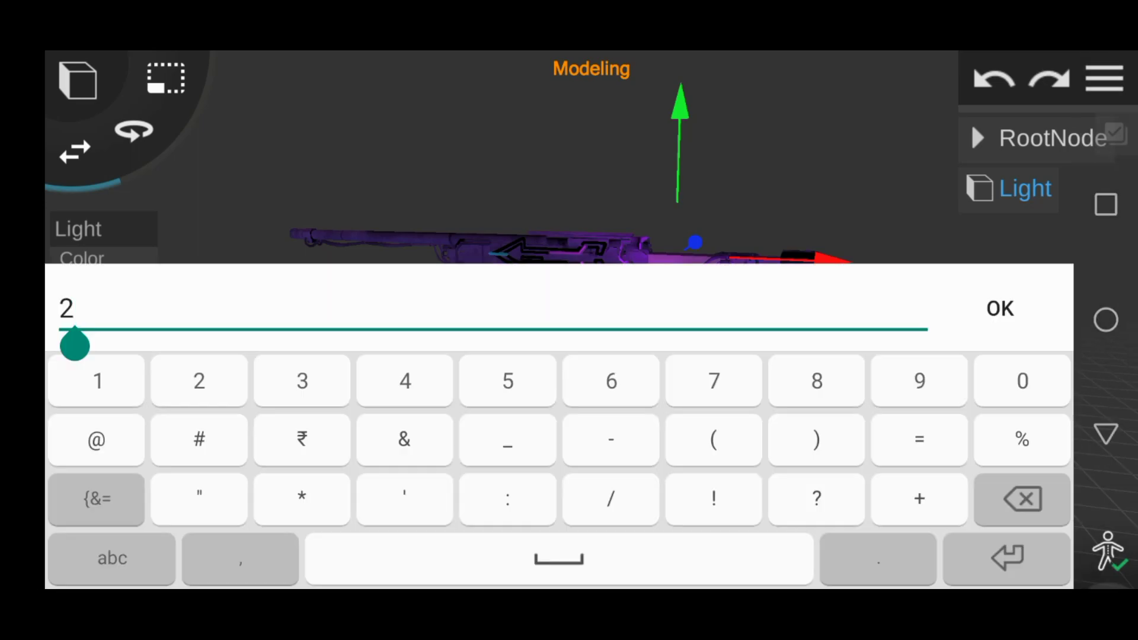
{"action": "key", "text": "BackSpace"}
{"action": "type", "text": "4"}
{"action": "key", "text": "Return"}
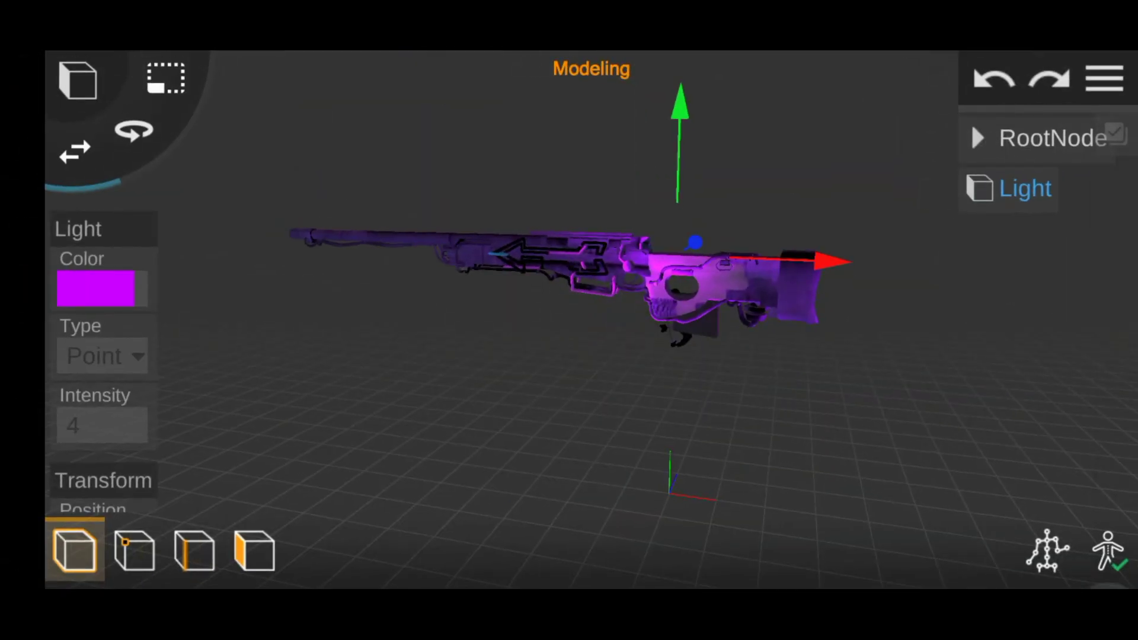
{"action": "left_click", "coordinate": [102, 425]}
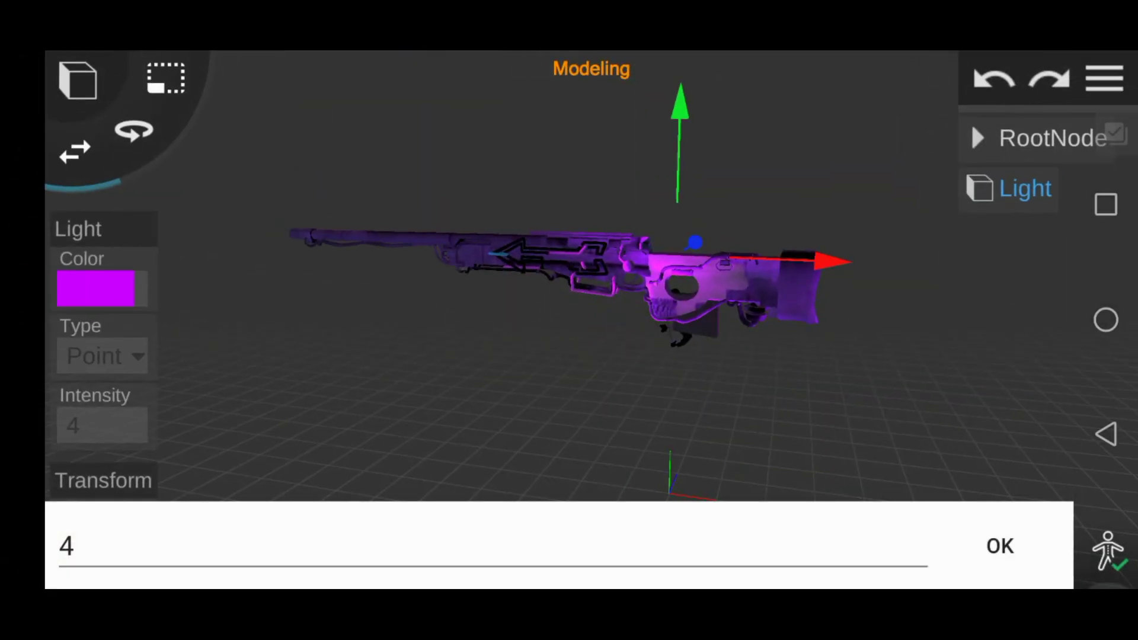
{"action": "key", "text": "BackSpace"}
{"action": "type", "text": "6"}
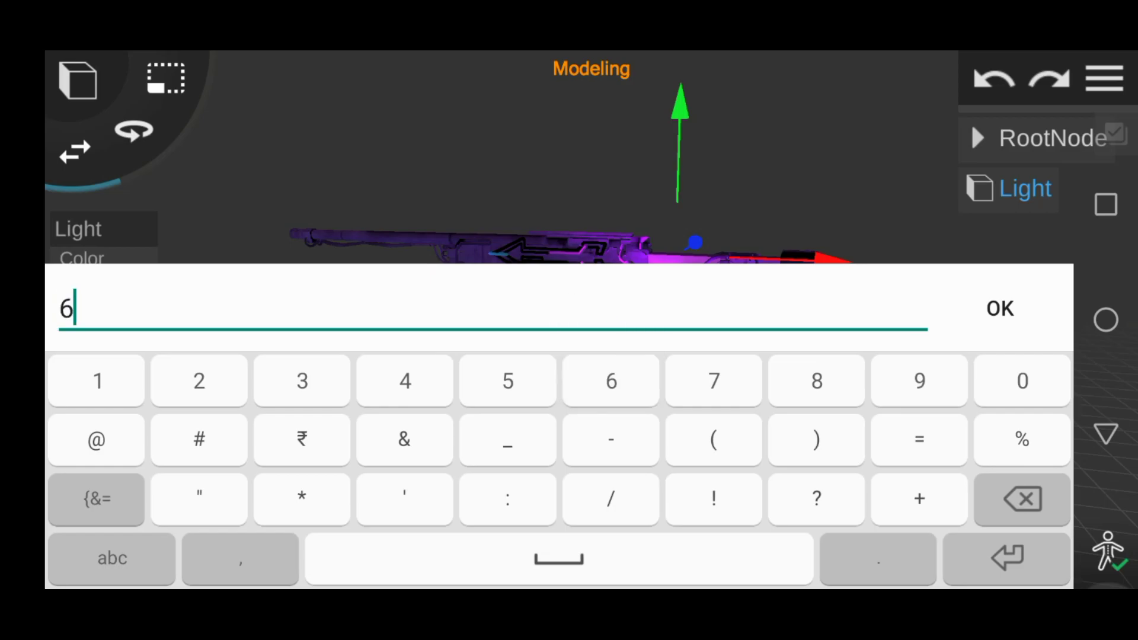
{"action": "key", "text": "Return"}
Move the light along X out past the rifle's stock, then view it side-on.
{"action": "left_click_drag", "start_coordinate": [593, 356], "coordinate": [534, 451]}
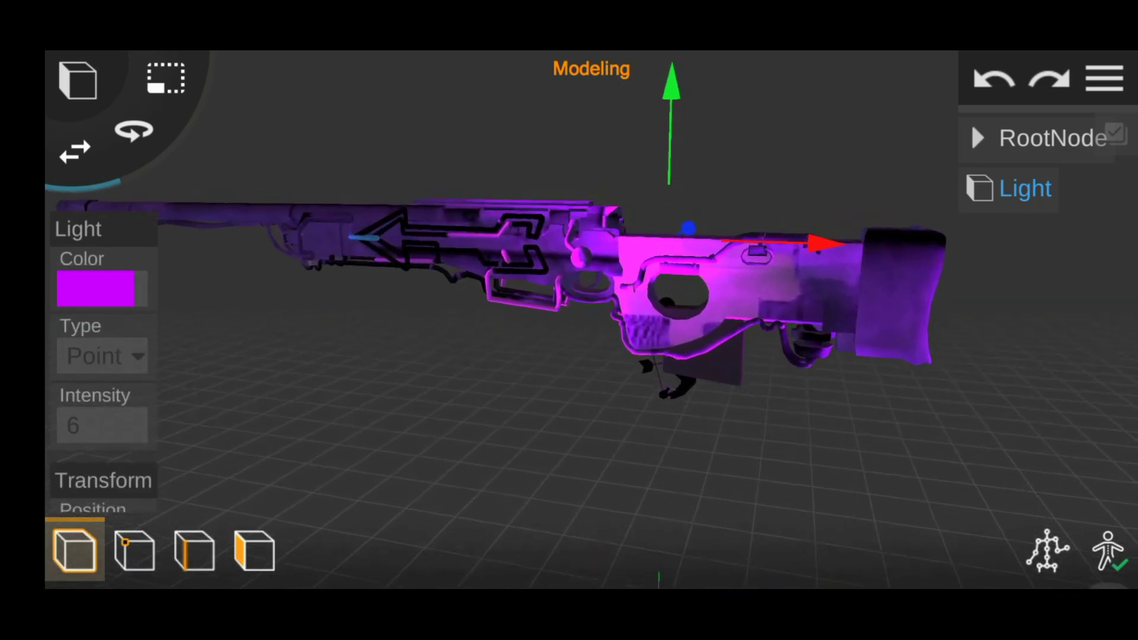
{"action": "left_click_drag", "start_coordinate": [806, 338], "coordinate": [1044, 425]}
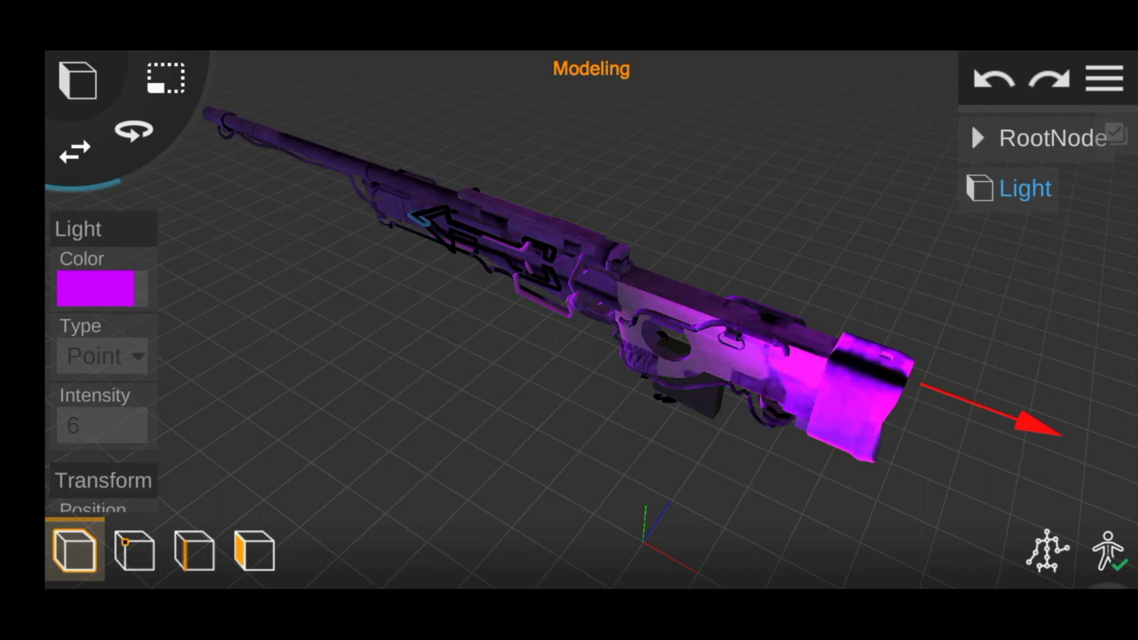
{"action": "left_click_drag", "start_coordinate": [534, 416], "coordinate": [564, 332]}
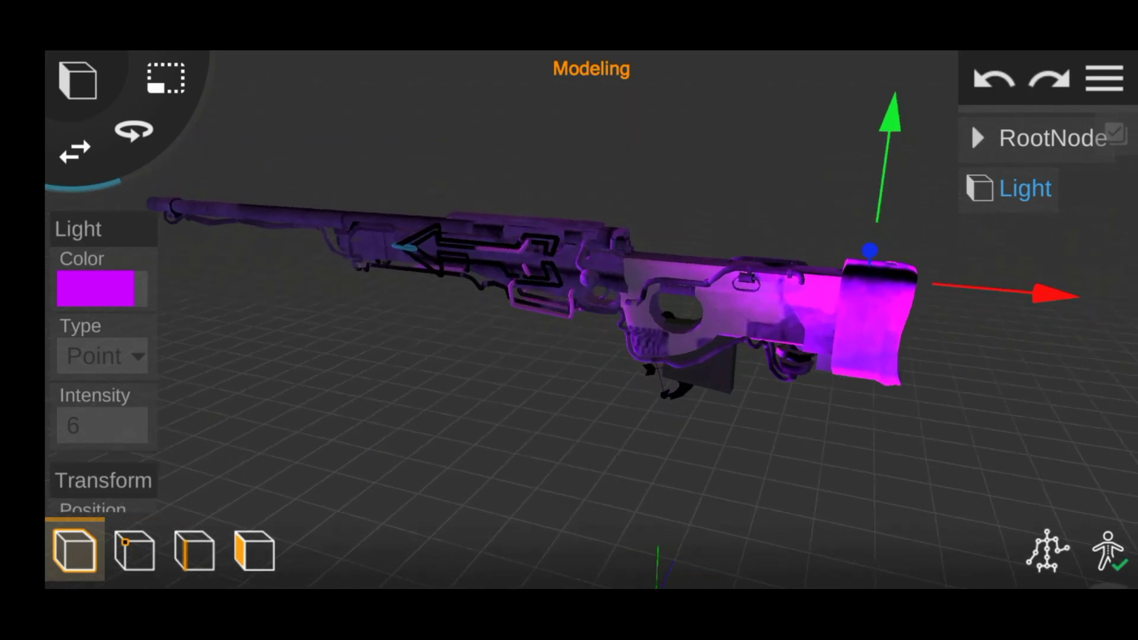
{"action": "left_click_drag", "start_coordinate": [533, 450], "coordinate": [555, 355]}
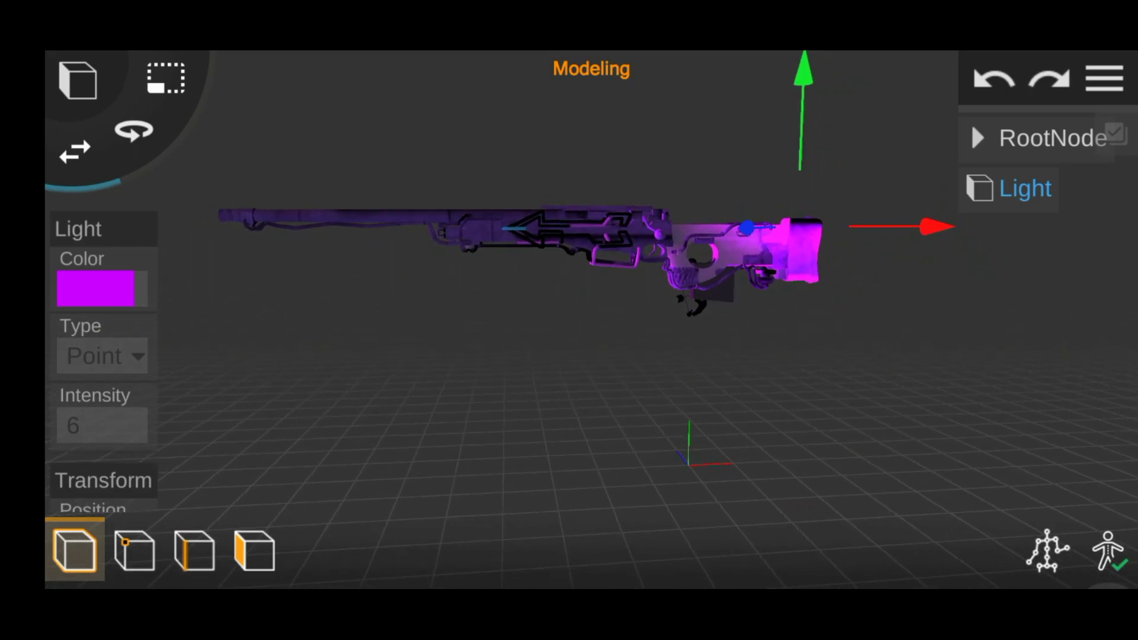
Duplicate the magenta light and slide Light (Copy) to the middle of the rifle.
{"action": "left_click", "coordinate": [1026, 189]}
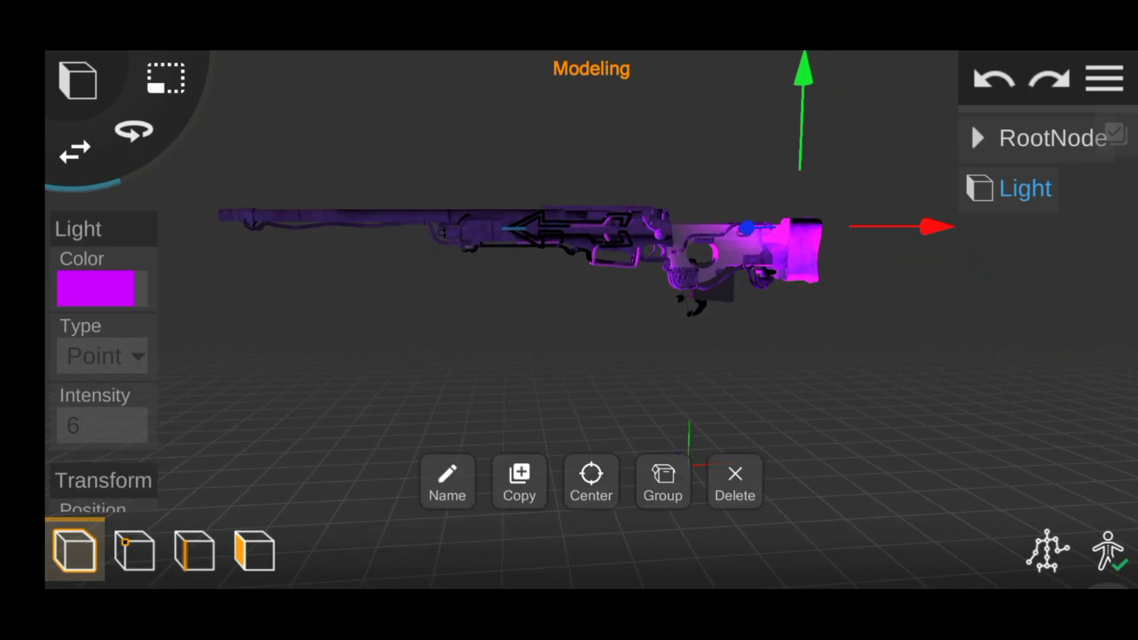
{"action": "left_click", "coordinate": [520, 480]}
{"action": "left_click_drag", "start_coordinate": [931, 227], "coordinate": [720, 226]}
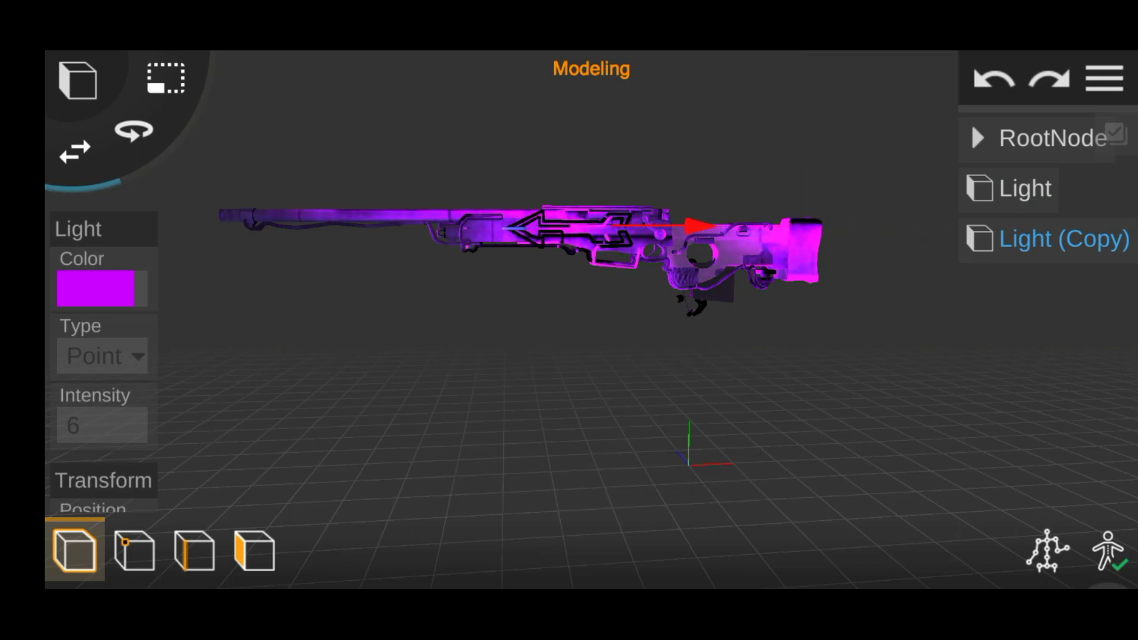
{"action": "mouse_move", "coordinate": [593, 385]}
{"action": "left_mouse_down"}
{"action": "mouse_move", "coordinate": [593, 367]}
{"action": "mouse_move", "coordinate": [587, 379]}
{"action": "left_mouse_up"}
{"action": "left_click_drag", "start_coordinate": [694, 223], "coordinate": [744, 223]}
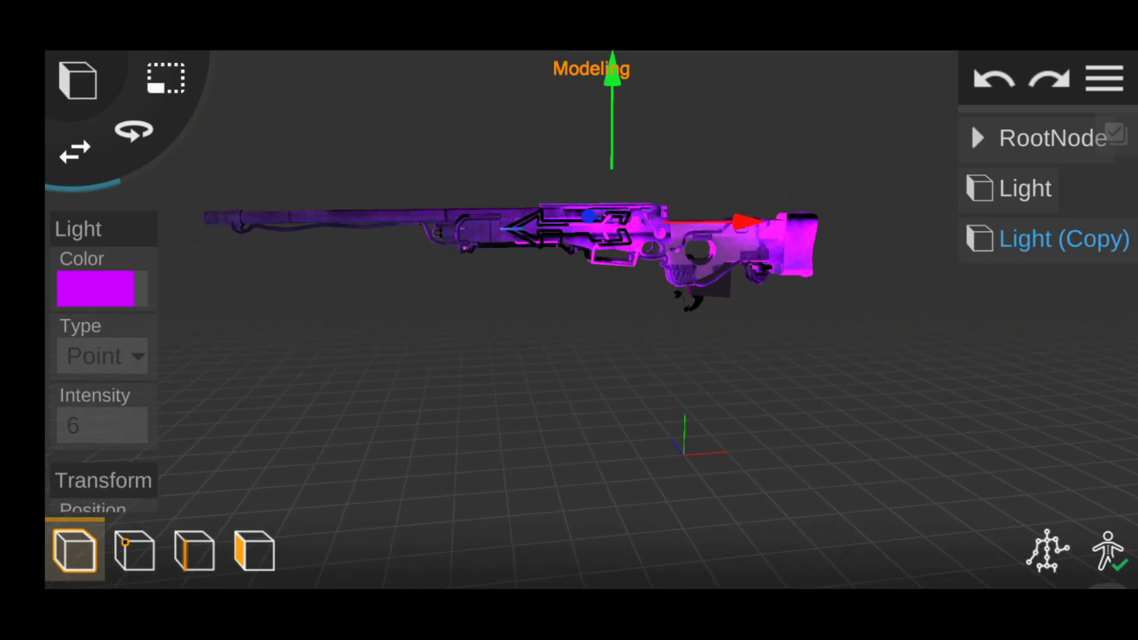
Set the copied light's intensity to 3.
{"action": "left_click", "coordinate": [102, 425]}
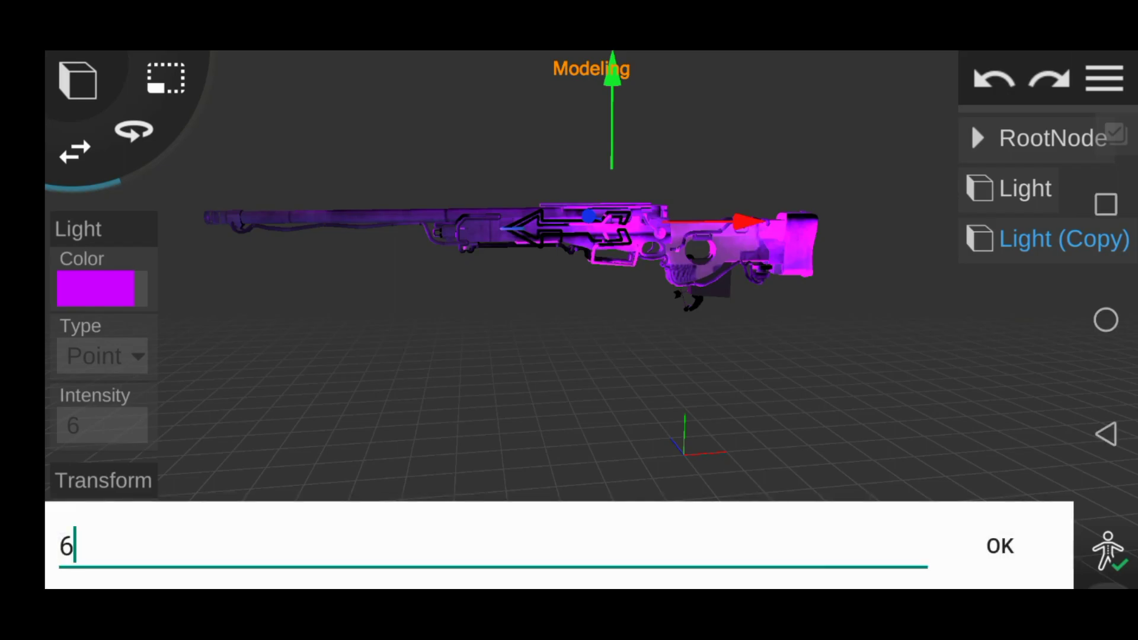
{"action": "key", "text": "BackSpace"}
{"action": "type", "text": "3"}
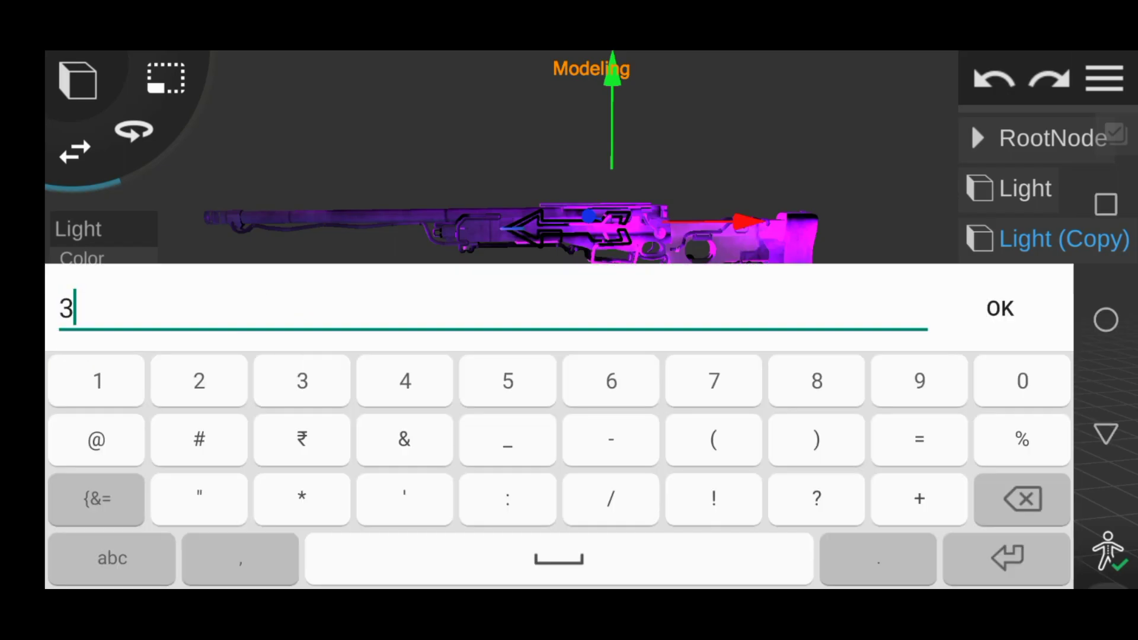
{"action": "key", "text": "Return"}
{"action": "mouse_move", "coordinate": [593, 385]}
{"action": "left_mouse_down"}
{"action": "mouse_move", "coordinate": [356, 380]}
{"action": "mouse_move", "coordinate": [593, 385]}
{"action": "mouse_move", "coordinate": [563, 391]}
{"action": "mouse_move", "coordinate": [611, 403]}
{"action": "left_mouse_up"}
Select the original Light and, in Animation mode at frame 50, move it left along the rifle.
{"action": "left_click", "coordinate": [1026, 189]}
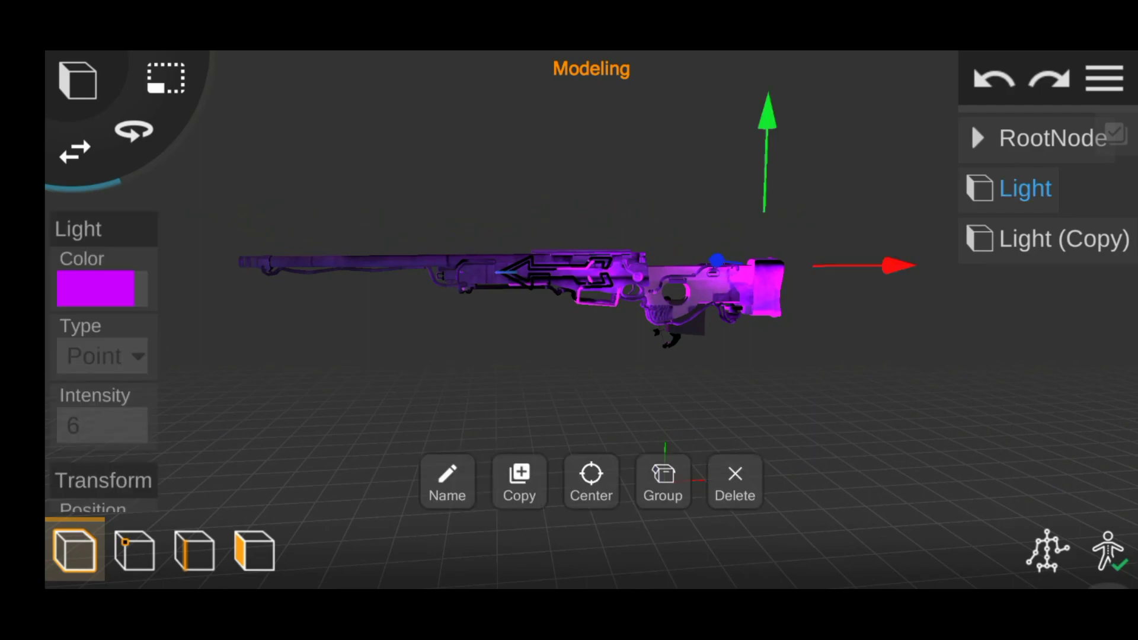
{"action": "key", "text": "Escape"}
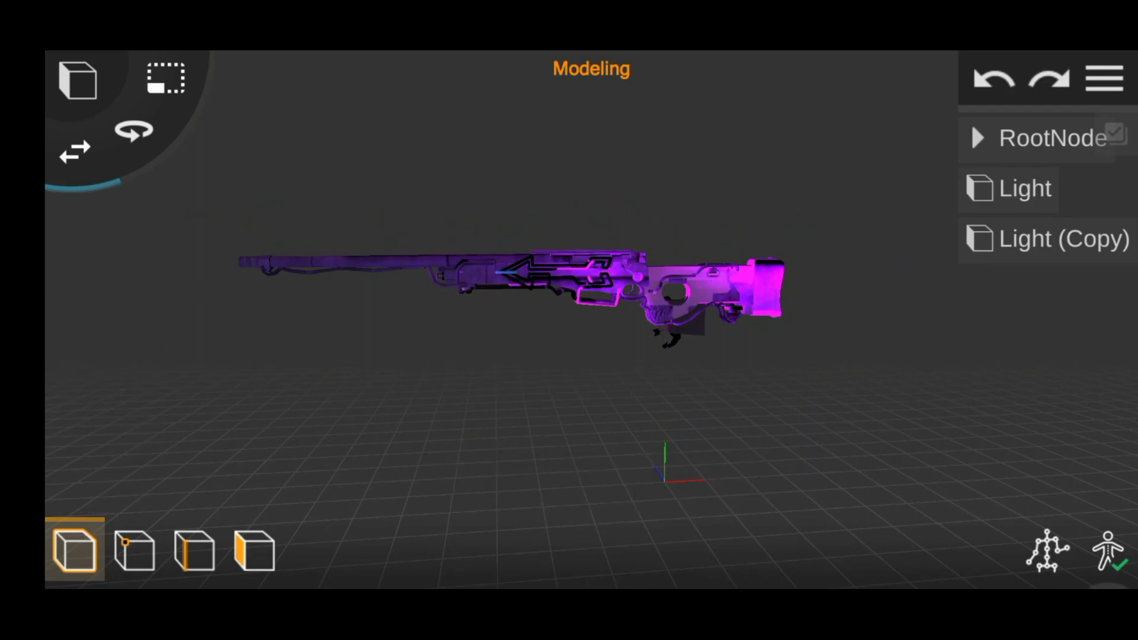
{"action": "left_click", "coordinate": [1025, 189]}
{"action": "left_click", "coordinate": [1108, 550]}
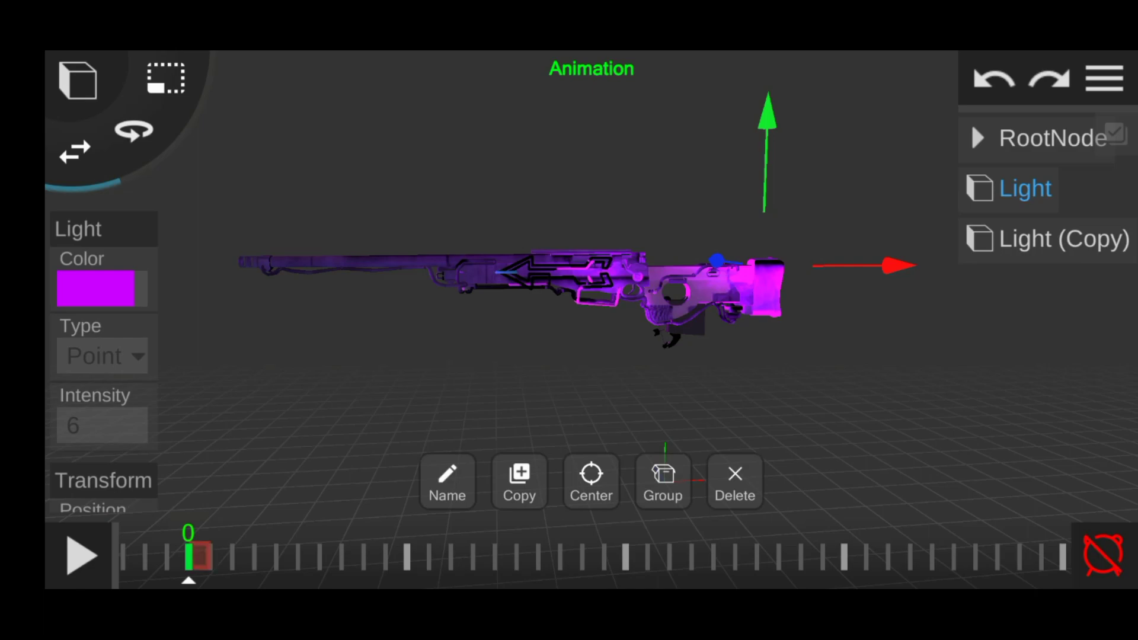
{"action": "left_click_drag", "start_coordinate": [831, 556], "coordinate": [415, 556]}
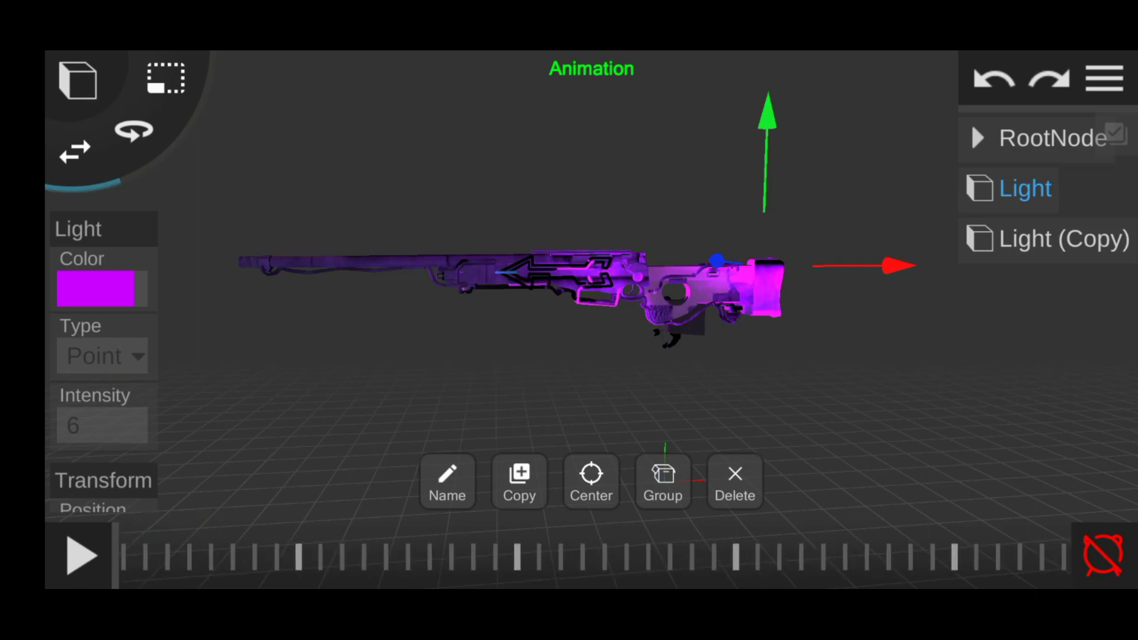
{"action": "scroll", "coordinate": [510, 296], "scroll_direction": "up", "scroll_amount": 3}
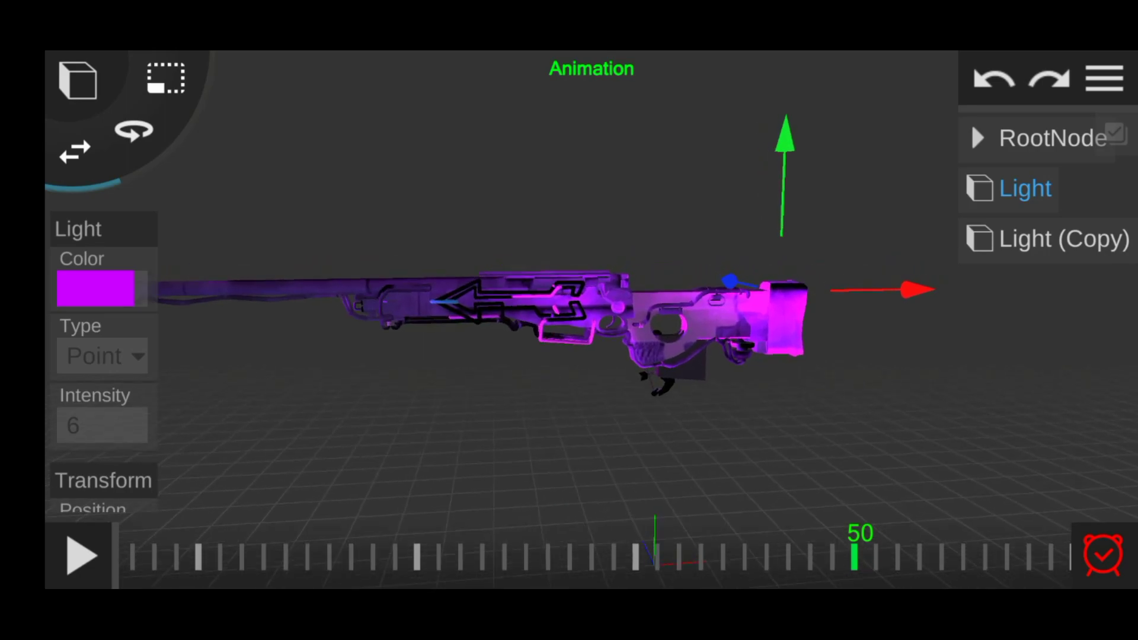
{"action": "scroll", "coordinate": [510, 308], "scroll_direction": "up", "scroll_amount": 3}
{"action": "left_click_drag", "start_coordinate": [922, 299], "coordinate": [516, 306]}
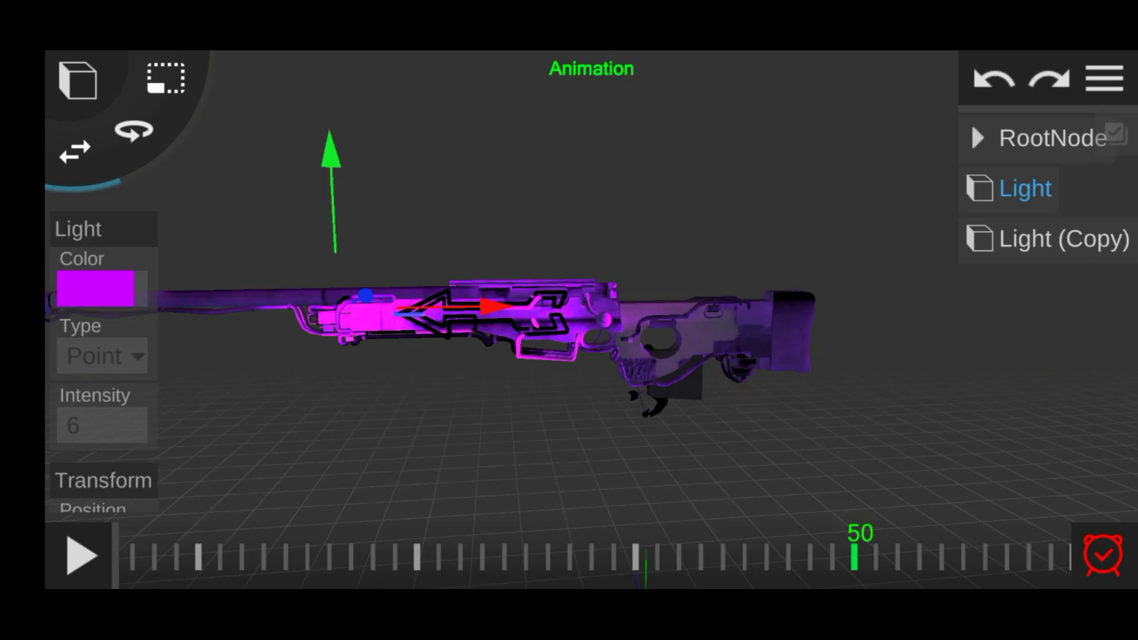
At frame 110, move the light forward along the barrel toward the muzzle.
{"action": "left_click_drag", "start_coordinate": [860, 554], "coordinate": [439, 554]}
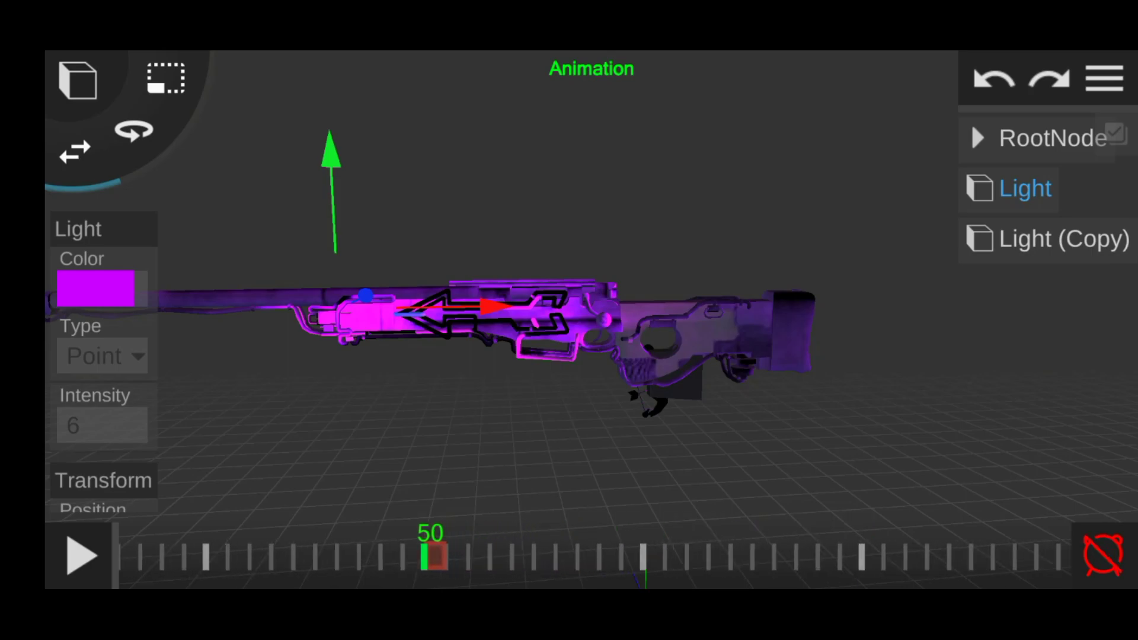
{"action": "left_click", "coordinate": [956, 554]}
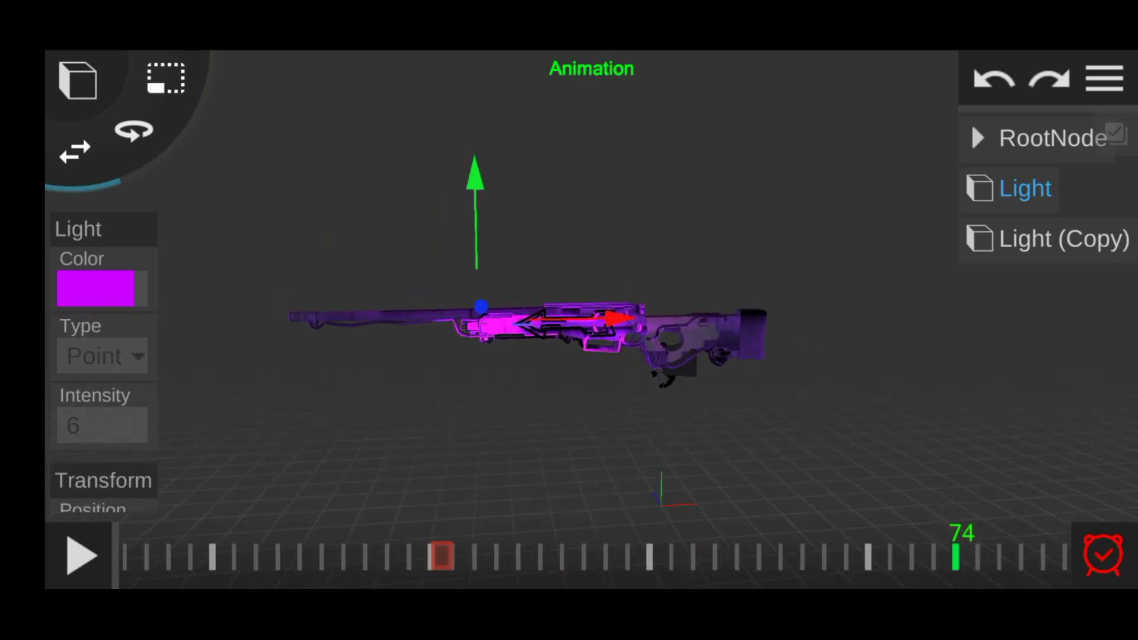
{"action": "left_click_drag", "start_coordinate": [534, 326], "coordinate": [670, 385]}
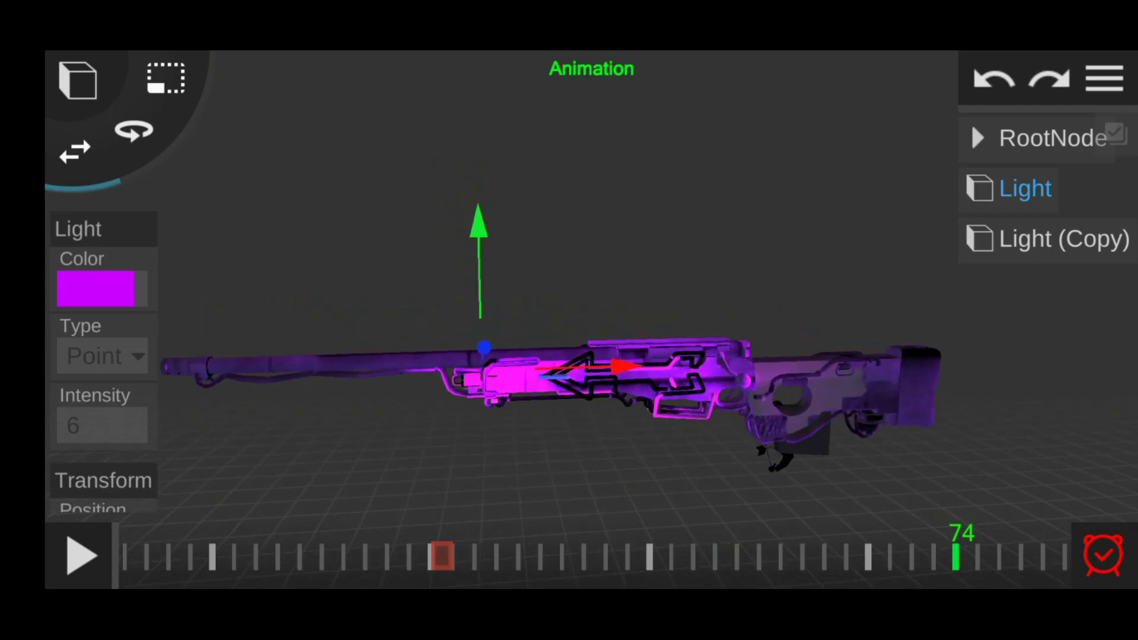
{"action": "mouse_move", "coordinate": [480, 267]}
{"action": "left_mouse_down"}
{"action": "mouse_move", "coordinate": [479, 225]}
{"action": "mouse_move", "coordinate": [479, 277]}
{"action": "left_mouse_up"}
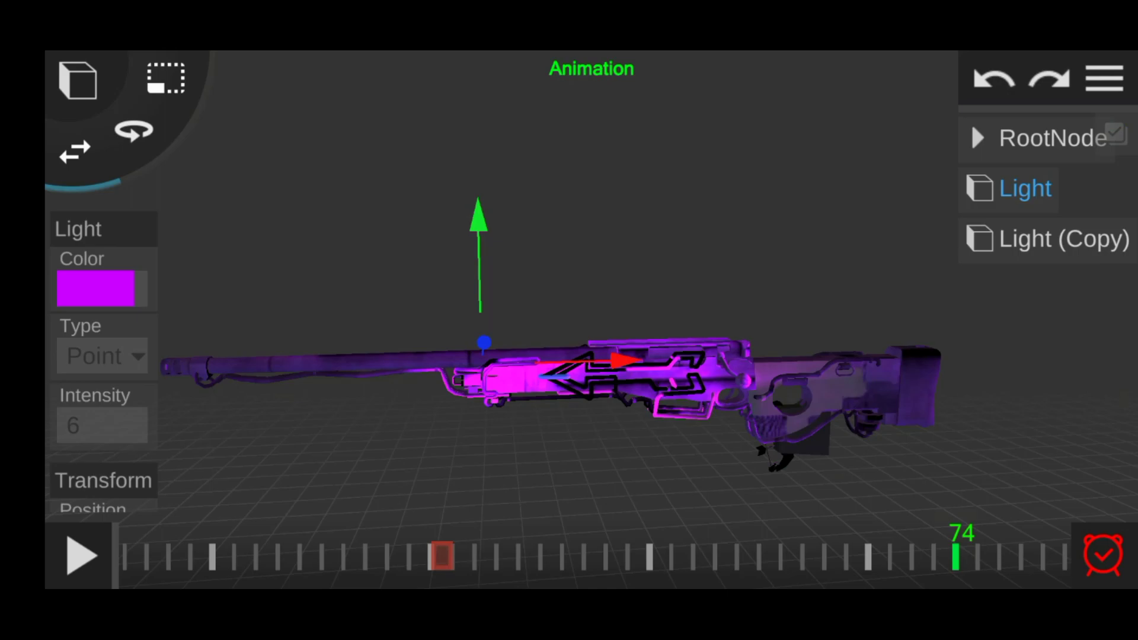
{"action": "left_click_drag", "start_coordinate": [593, 555], "coordinate": [475, 556]}
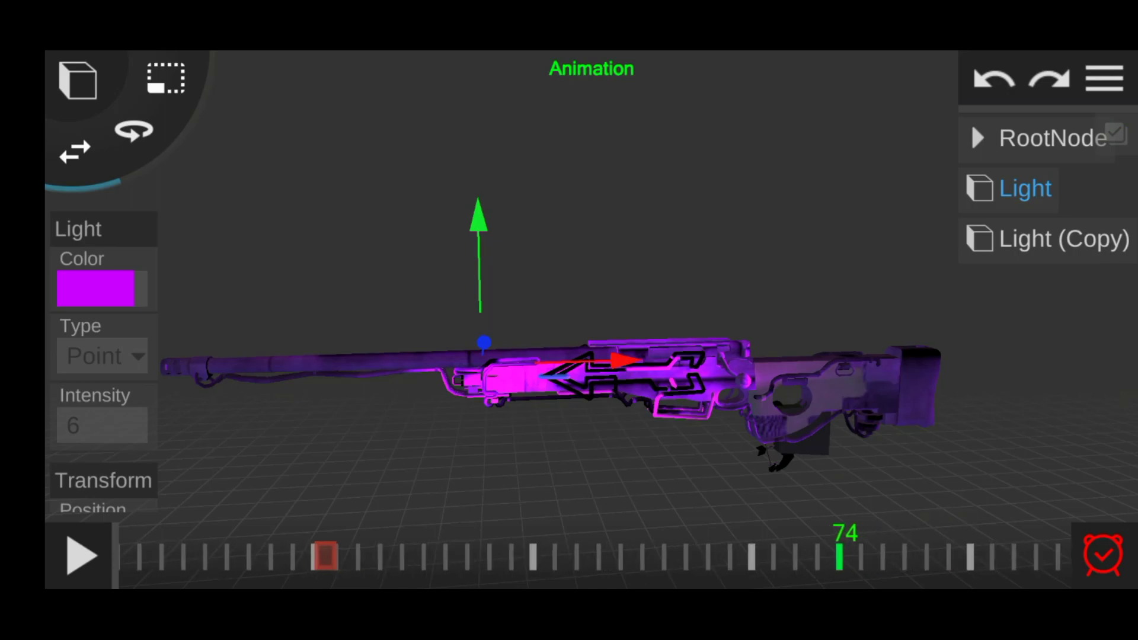
{"action": "left_click", "coordinate": [909, 555]}
{"action": "left_click_drag", "start_coordinate": [889, 555], "coordinate": [571, 556]}
{"action": "left_click", "coordinate": [769, 555]}
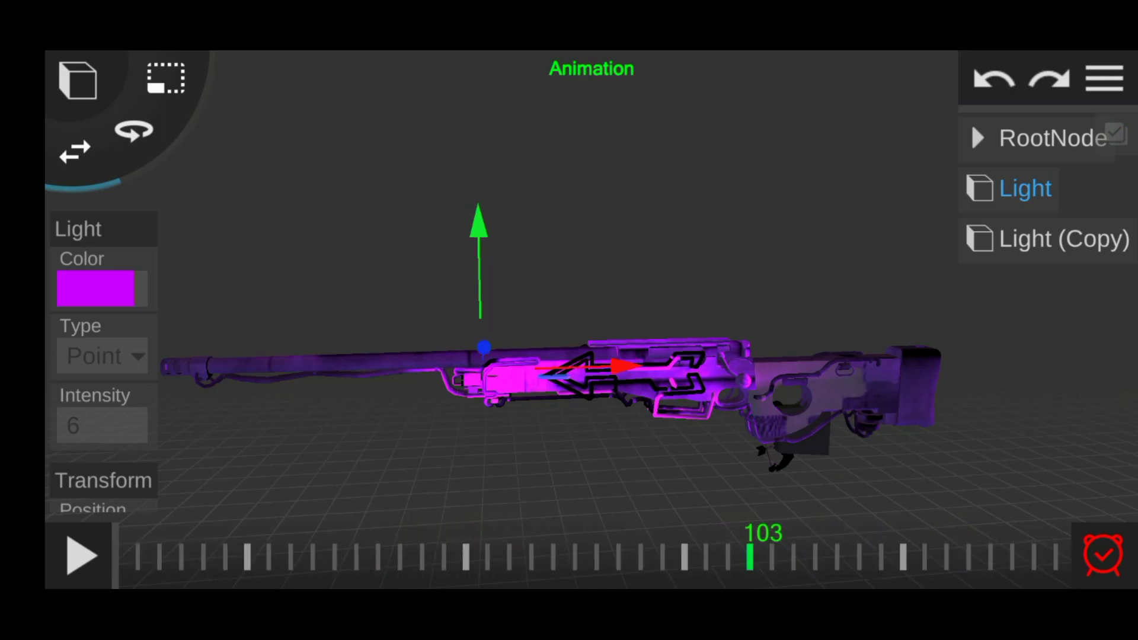
{"action": "left_click", "coordinate": [964, 555]}
{"action": "mouse_move", "coordinate": [415, 267]}
{"action": "left_mouse_down"}
{"action": "mouse_move", "coordinate": [534, 266]}
{"action": "mouse_move", "coordinate": [522, 285]}
{"action": "left_mouse_up"}
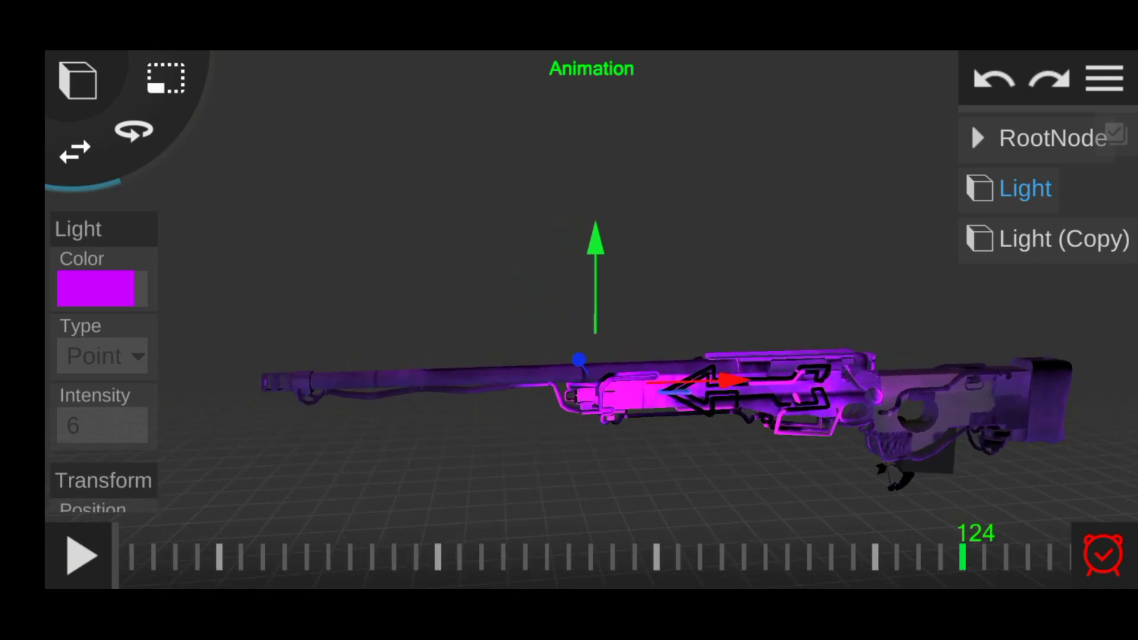
{"action": "left_click", "coordinate": [646, 555]}
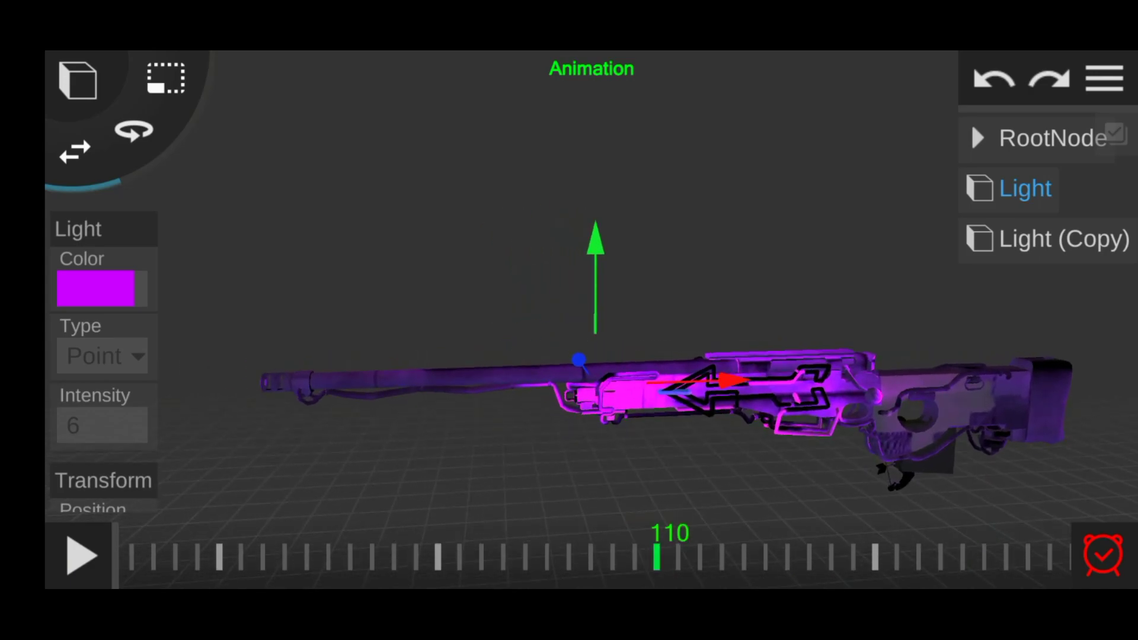
{"action": "left_click_drag", "start_coordinate": [732, 379], "coordinate": [454, 390]}
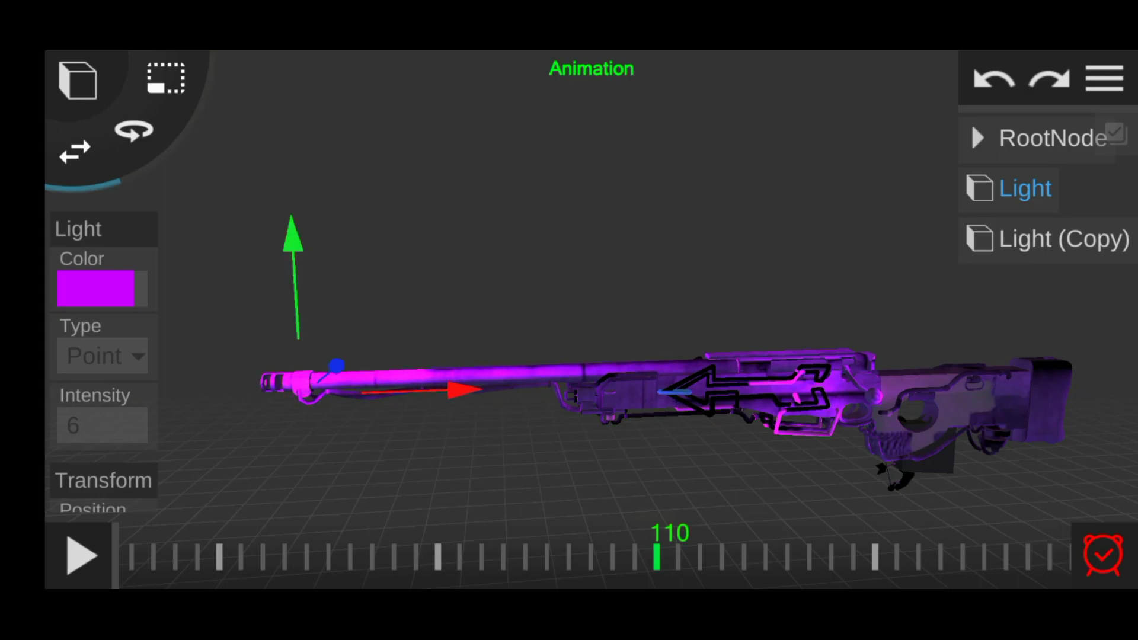
Play back the light animation, then return to modelling and deselect the light.
{"action": "left_click", "coordinate": [81, 555]}
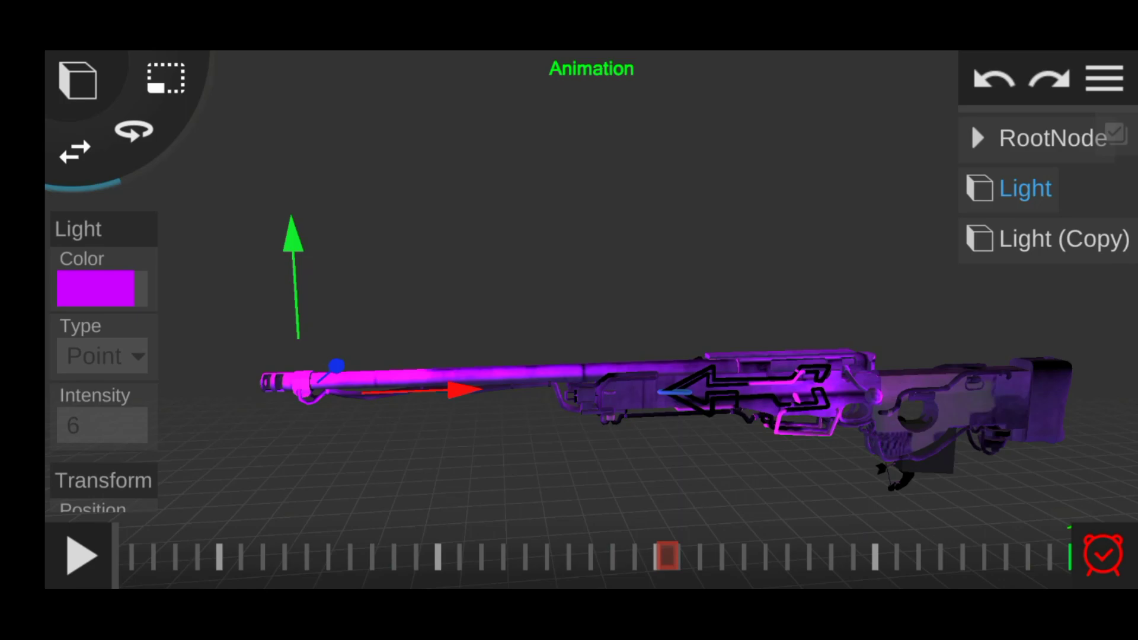
{"action": "left_click_drag", "start_coordinate": [771, 297], "coordinate": [296, 296]}
{"action": "left_click", "coordinate": [592, 68]}
{"action": "left_click_drag", "start_coordinate": [771, 267], "coordinate": [475, 267]}
{"action": "left_click", "coordinate": [771, 445]}
Add a new light, then undo it so only the two original lights remain.
{"action": "left_click", "coordinate": [77, 80]}
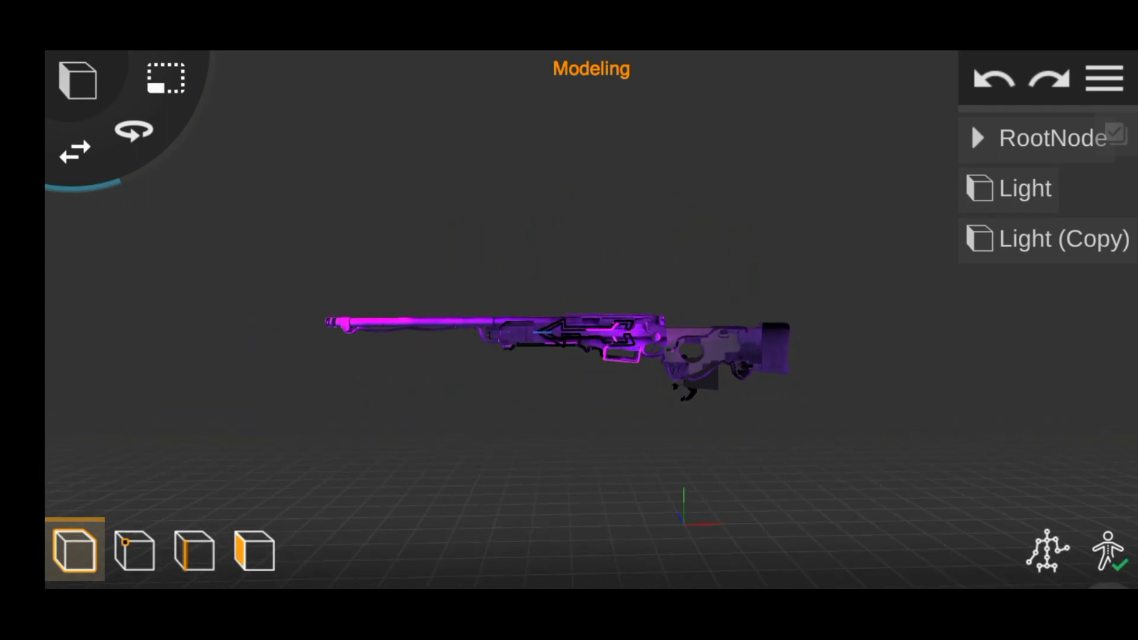
{"action": "left_click", "coordinate": [249, 76]}
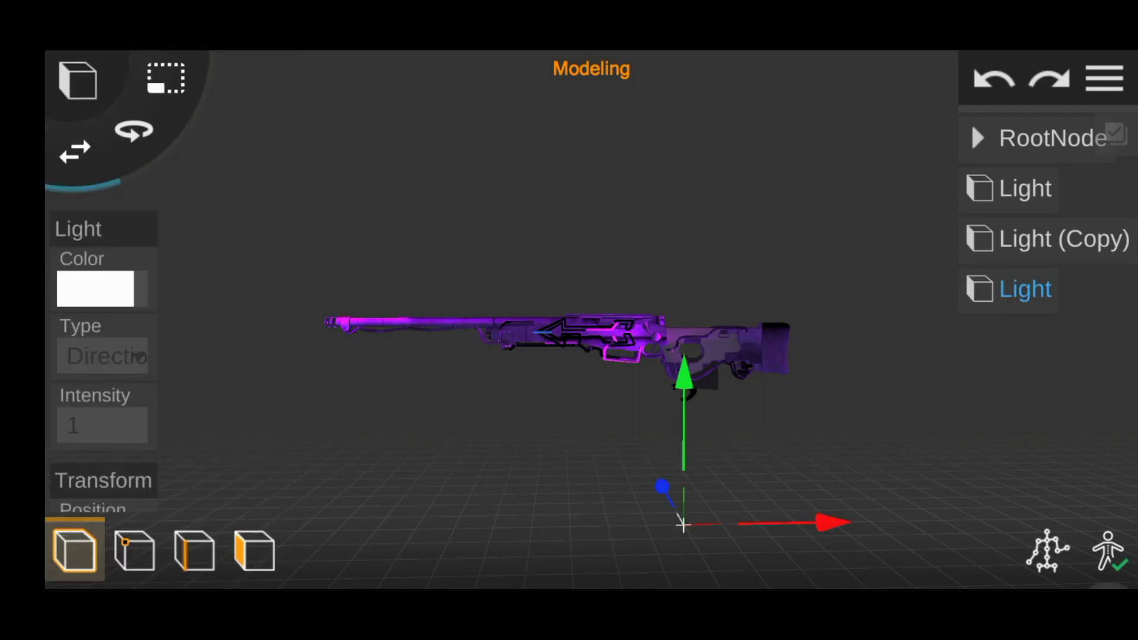
{"action": "left_click_drag", "start_coordinate": [682, 524], "coordinate": [687, 534]}
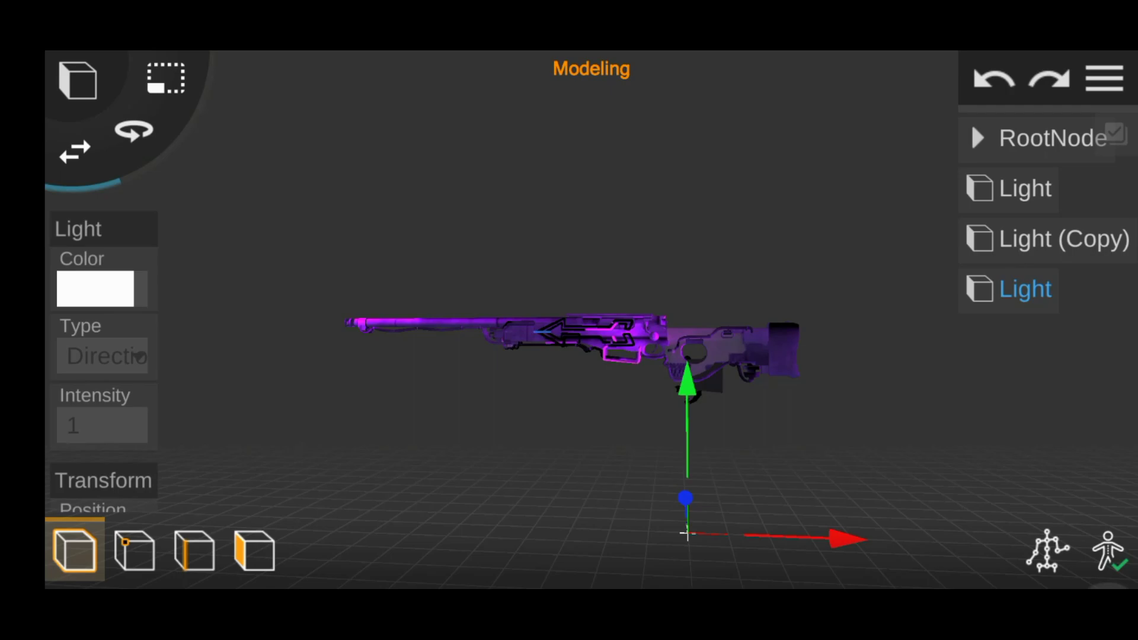
{"action": "key", "text": "ctrl+z"}
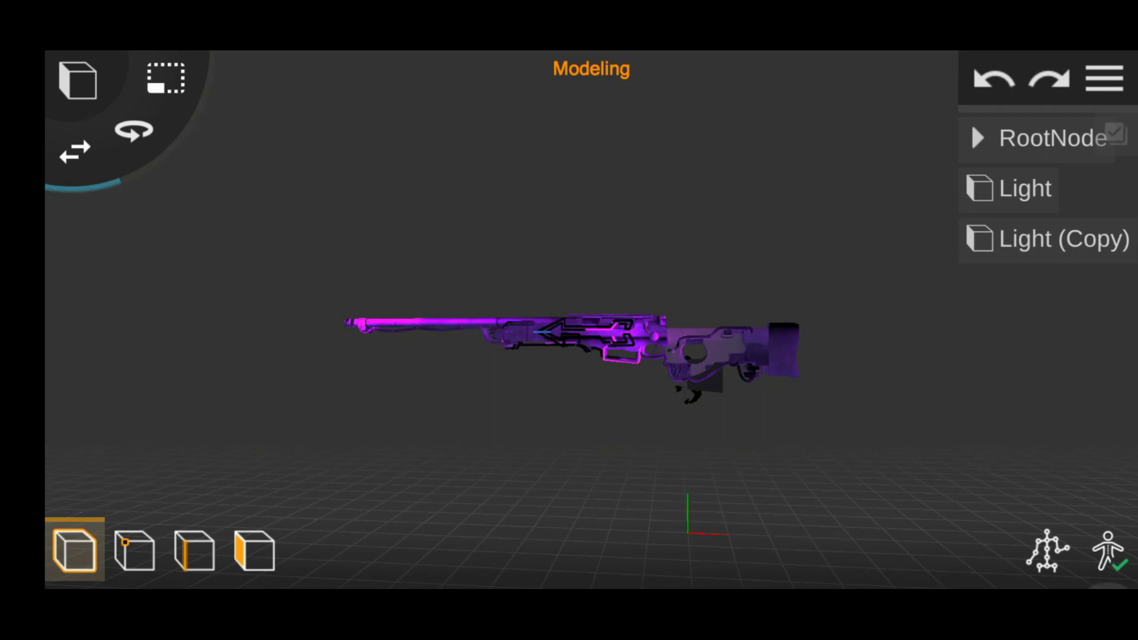
Select Light (Copy), zoom out, deselect it and play the animation.
{"action": "left_click", "coordinate": [1064, 239]}
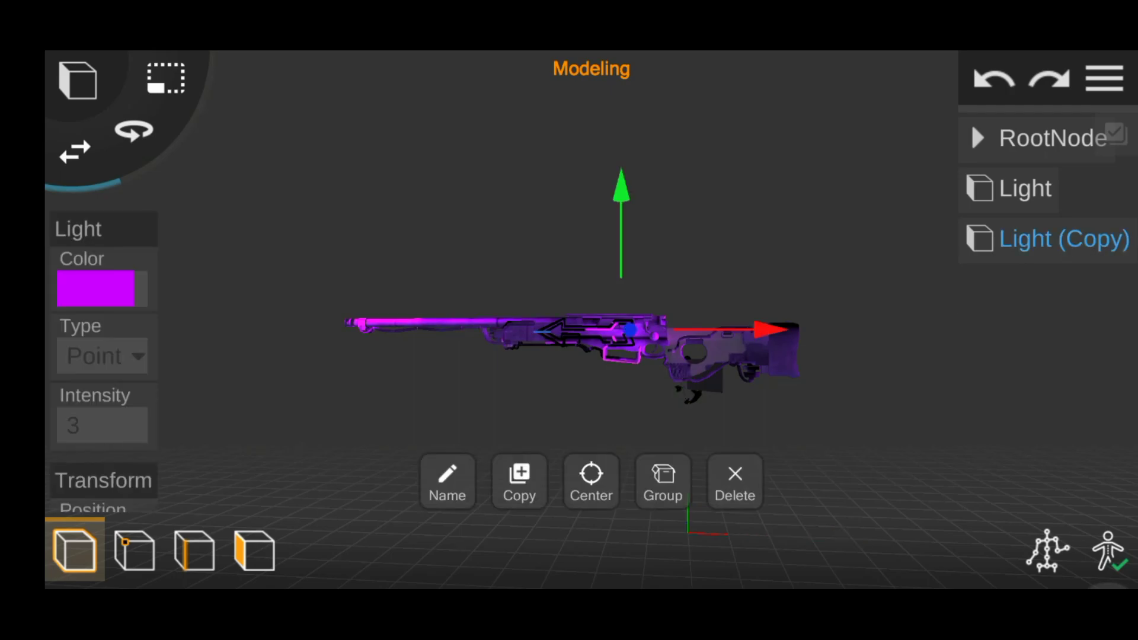
{"action": "left_click_drag", "start_coordinate": [569, 355], "coordinate": [652, 296]}
{"action": "scroll", "coordinate": [570, 320], "scroll_direction": "down", "scroll_amount": 10}
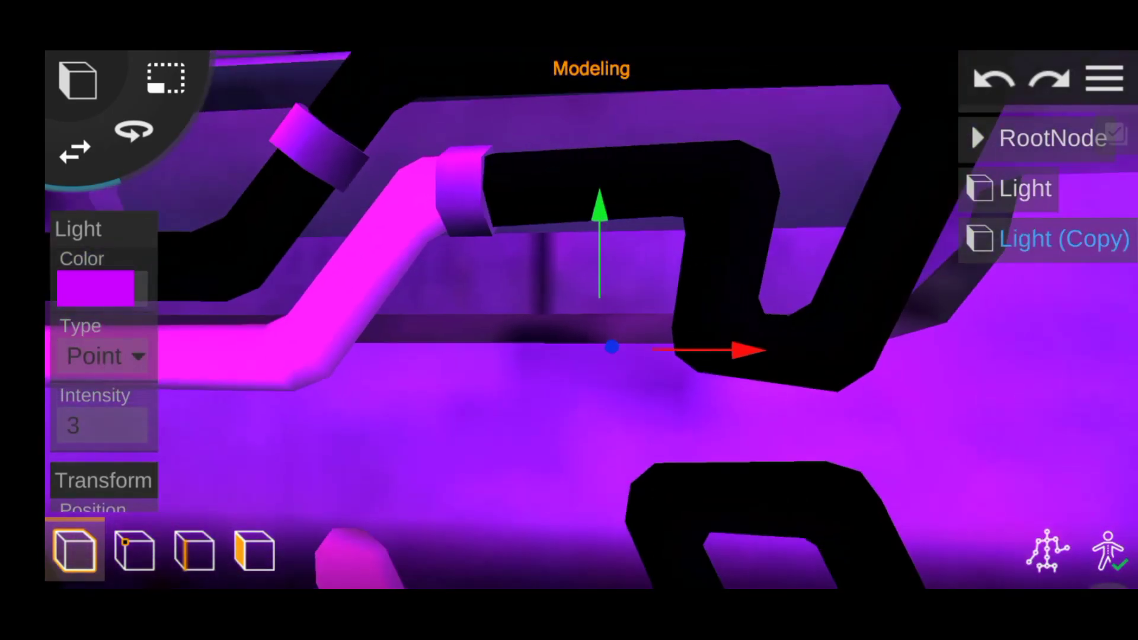
{"action": "scroll", "coordinate": [569, 332], "scroll_direction": "down", "scroll_amount": 5}
{"action": "scroll", "coordinate": [569, 332], "scroll_direction": "down", "scroll_amount": 2}
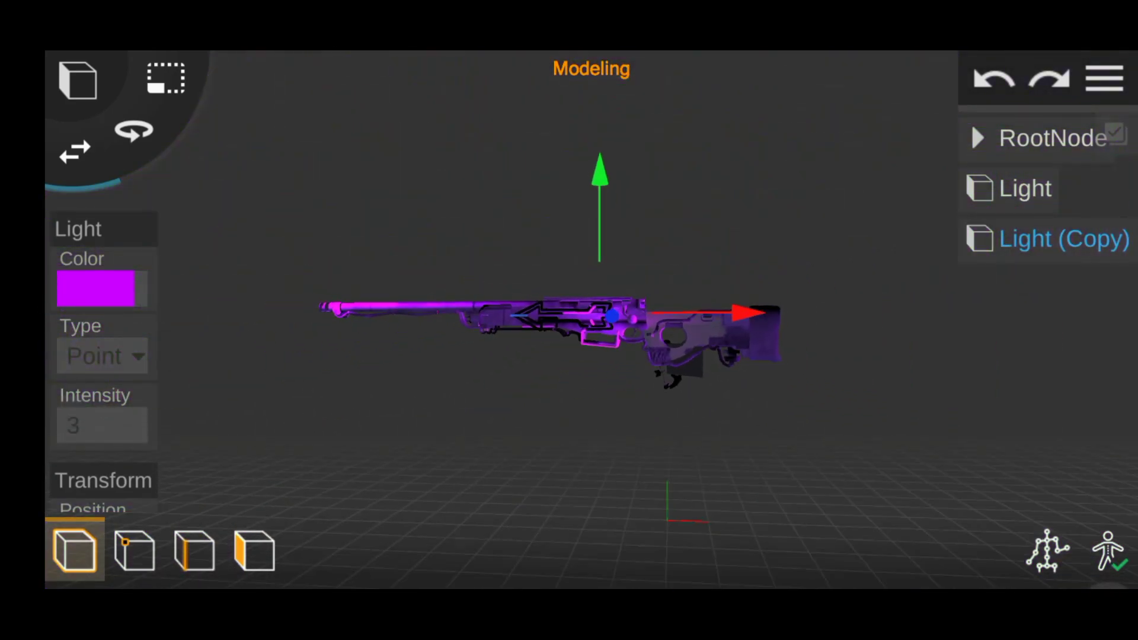
{"action": "key", "text": "Escape"}
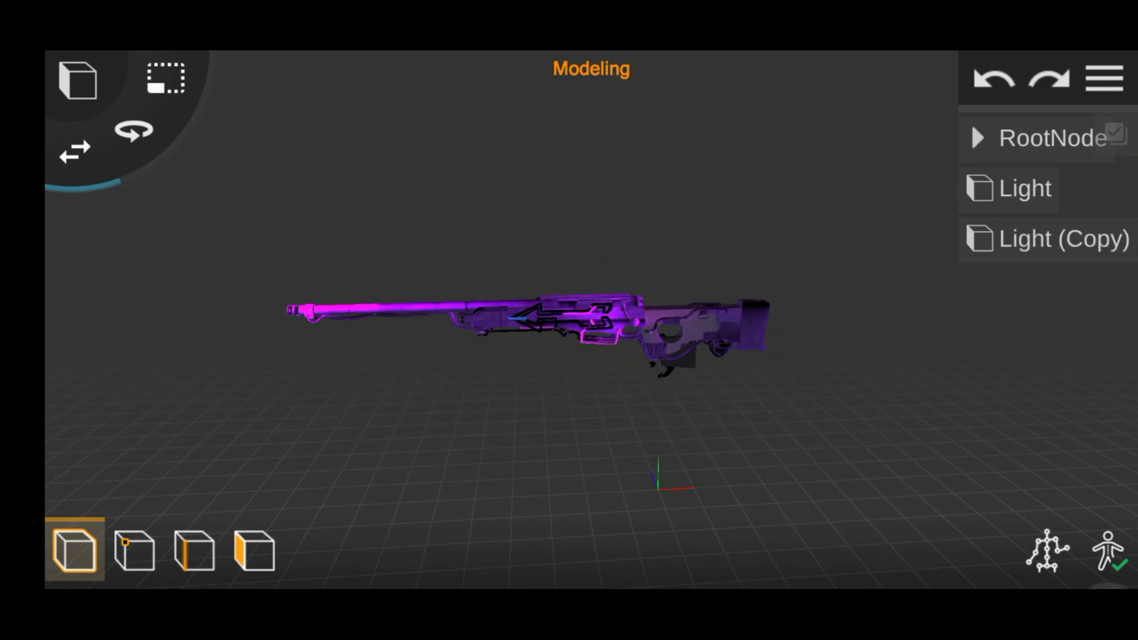
{"action": "key", "text": "space"}
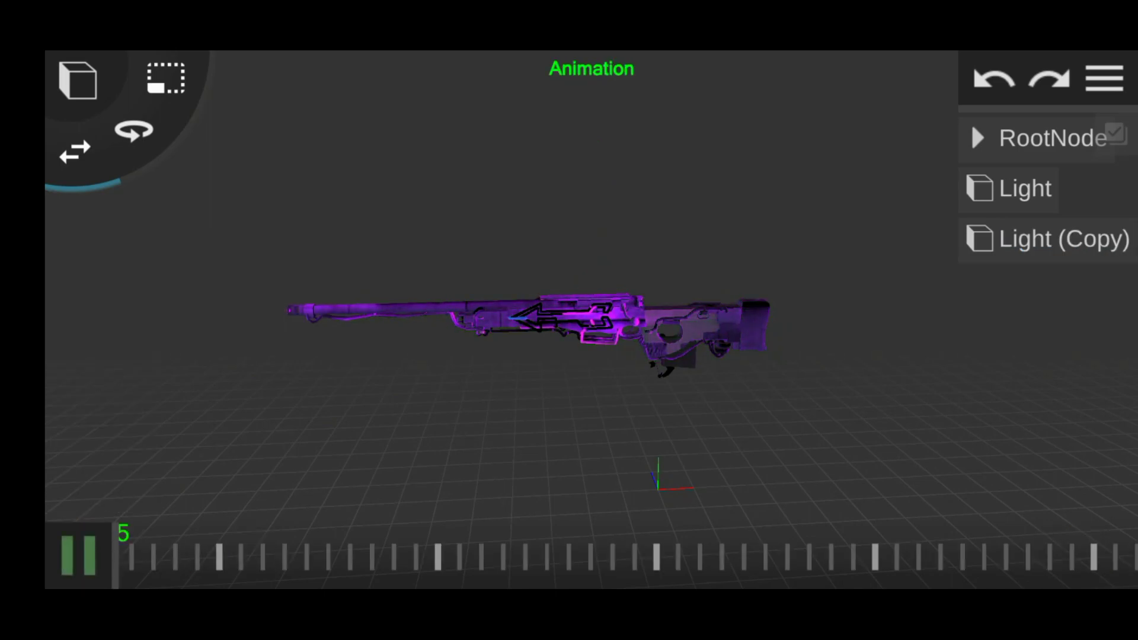
Stop playback and duplicate Light (Copy), moving the new light toward the stock.
{"action": "key", "text": "space"}
{"action": "key", "text": "Tab"}
{"action": "left_click", "coordinate": [1064, 239]}
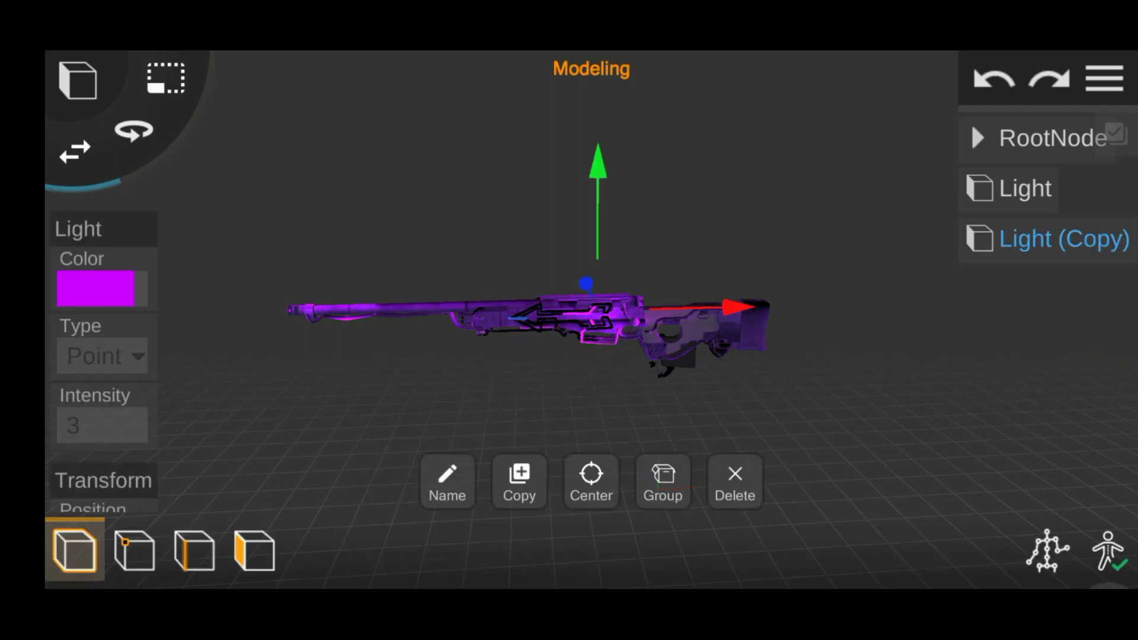
{"action": "left_click", "coordinate": [520, 479]}
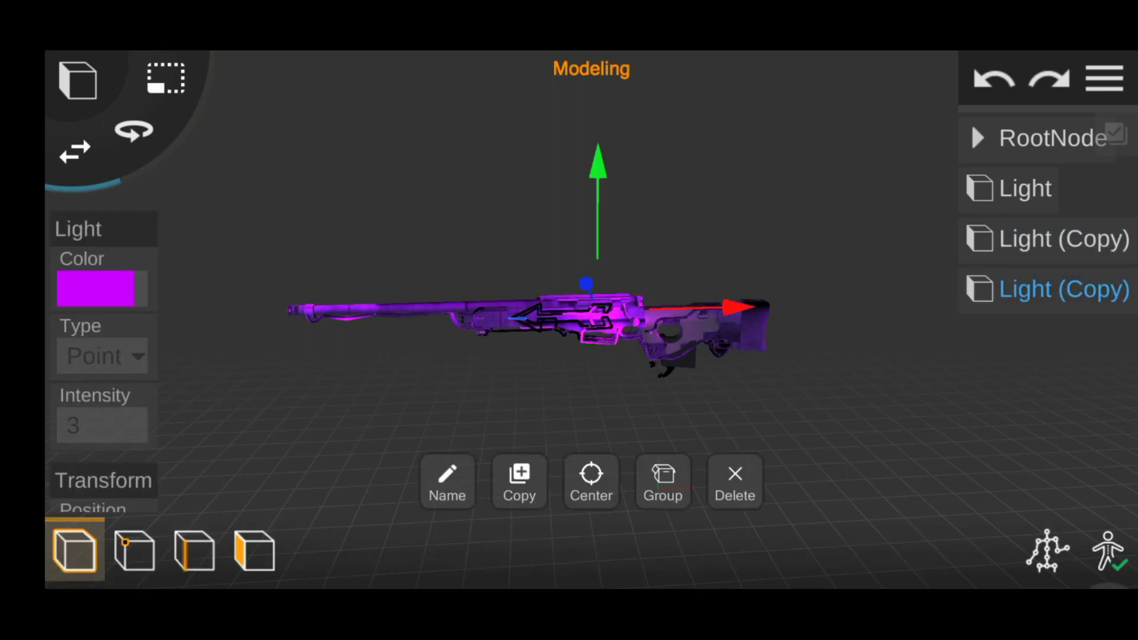
{"action": "mouse_move", "coordinate": [738, 306]}
{"action": "left_mouse_down"}
{"action": "mouse_move", "coordinate": [883, 304]}
{"action": "mouse_move", "coordinate": [676, 307]}
{"action": "left_mouse_up"}
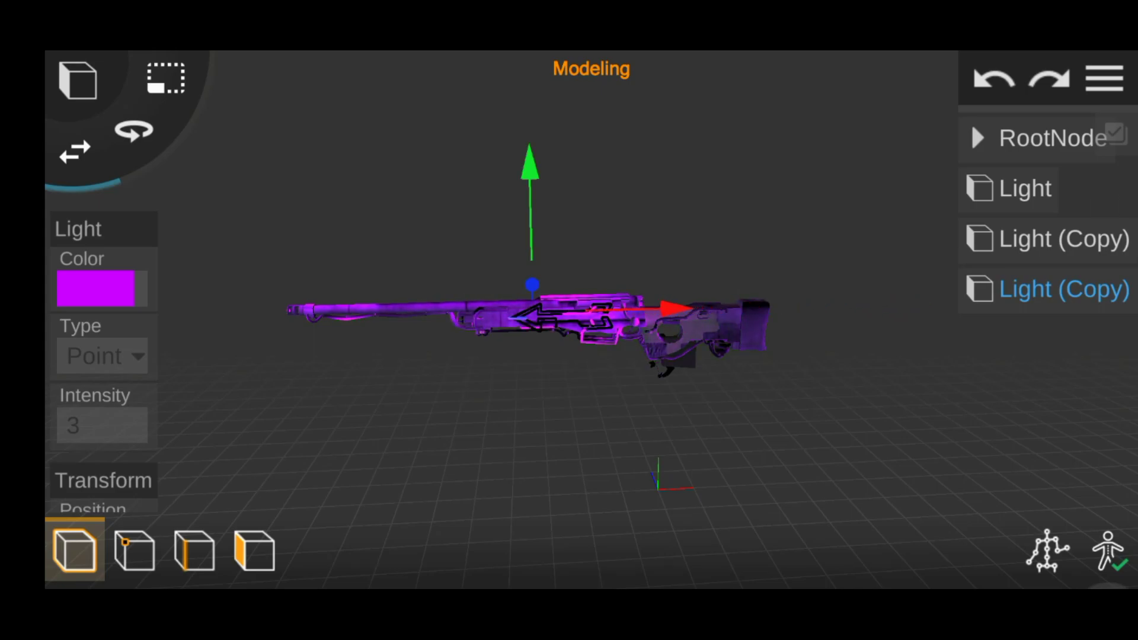
Change the new light's colour from magenta to blue.
{"action": "left_click", "coordinate": [96, 288]}
{"action": "left_click_drag", "start_coordinate": [758, 224], "coordinate": [757, 264]}
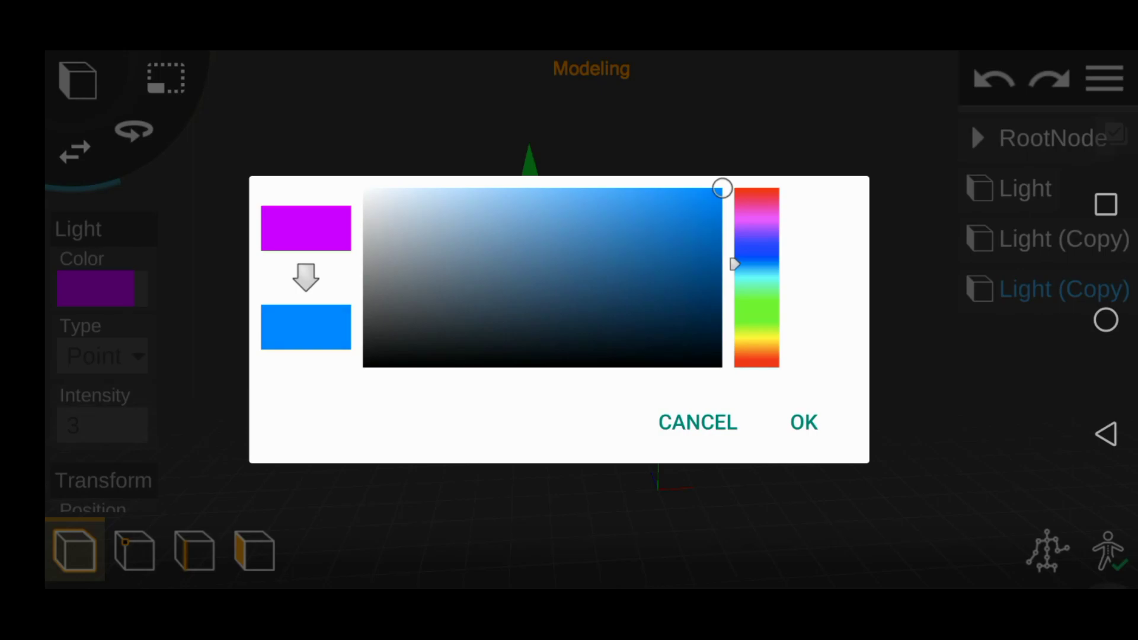
{"action": "left_click", "coordinate": [804, 422]}
{"action": "left_click_drag", "start_coordinate": [771, 444], "coordinate": [415, 445]}
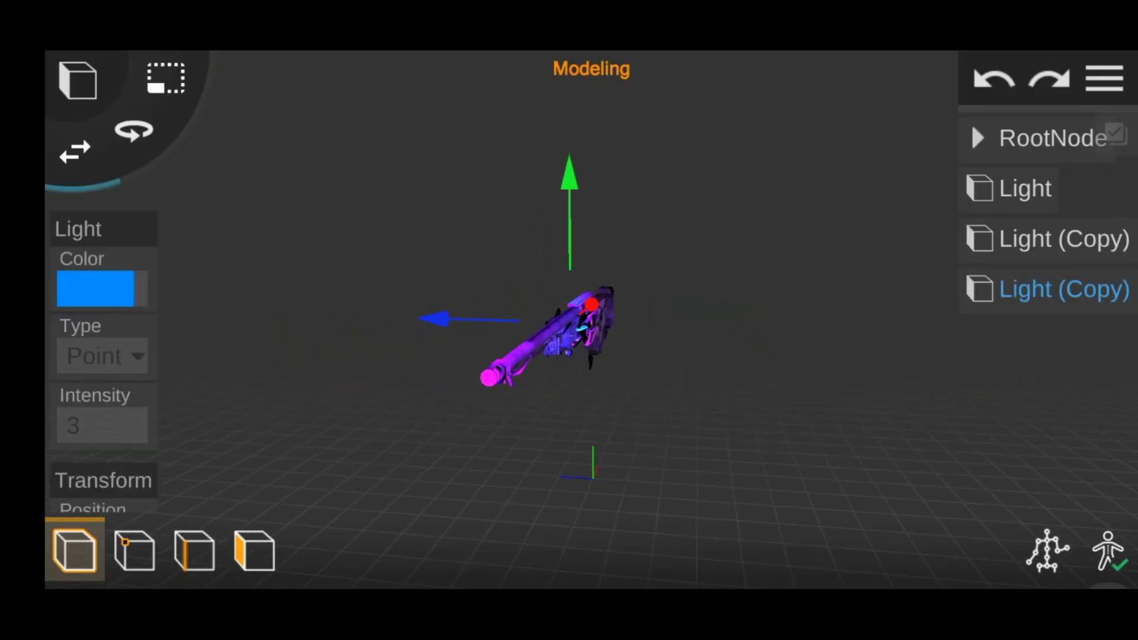
{"action": "left_click", "coordinate": [592, 475]}
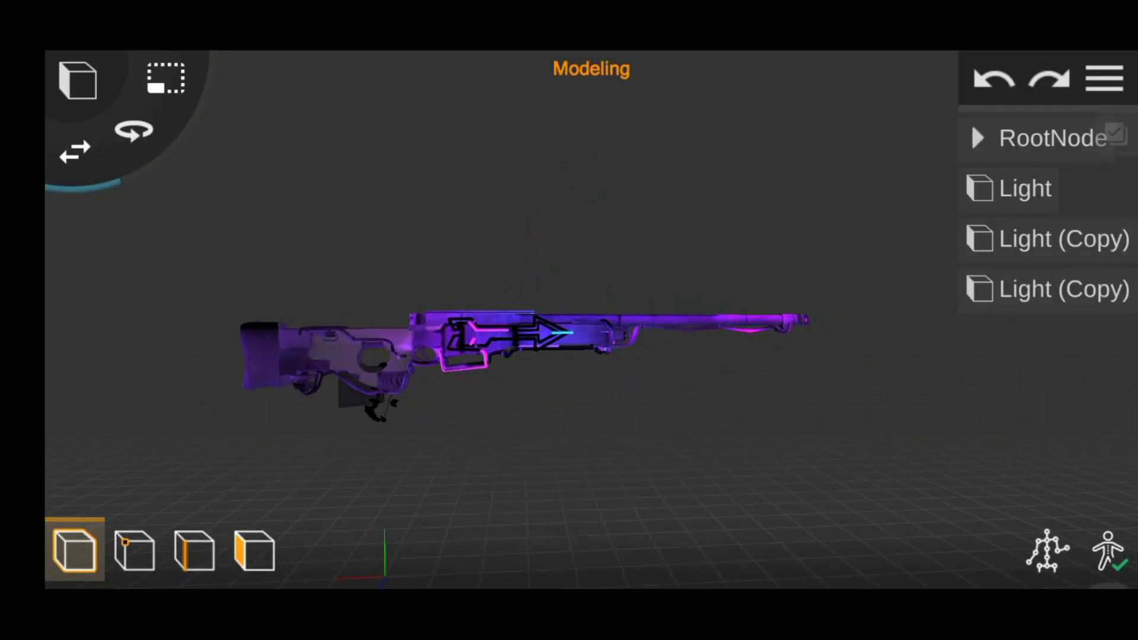
Orbit around the rifle and play the animation in Animation mode.
{"action": "left_click_drag", "start_coordinate": [534, 474], "coordinate": [622, 463]}
{"action": "left_click_drag", "start_coordinate": [771, 444], "coordinate": [415, 444]}
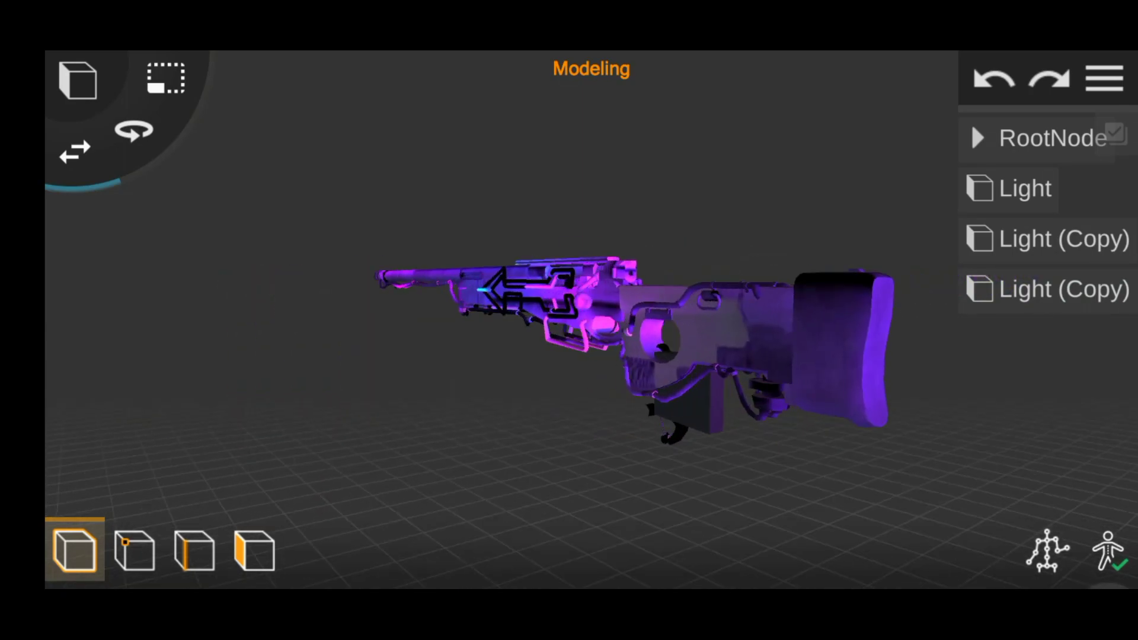
{"action": "left_click", "coordinate": [592, 68]}
{"action": "left_click", "coordinate": [81, 556]}
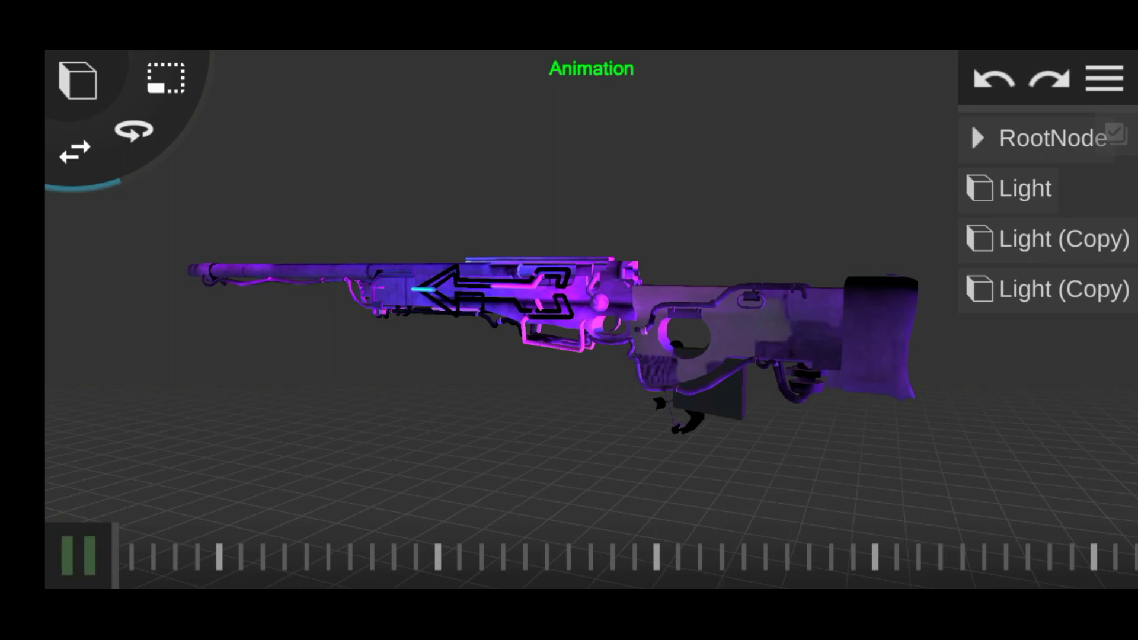
Pause playback, return to modelling and add a camera to the scene.
{"action": "left_click", "coordinate": [79, 556]}
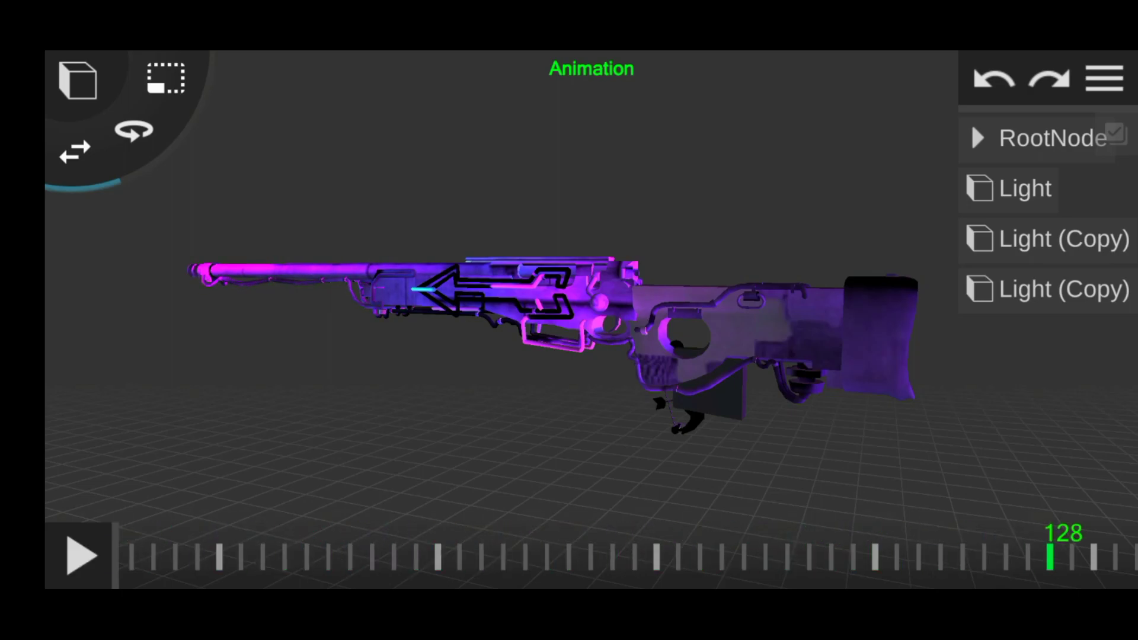
{"action": "left_click", "coordinate": [591, 68]}
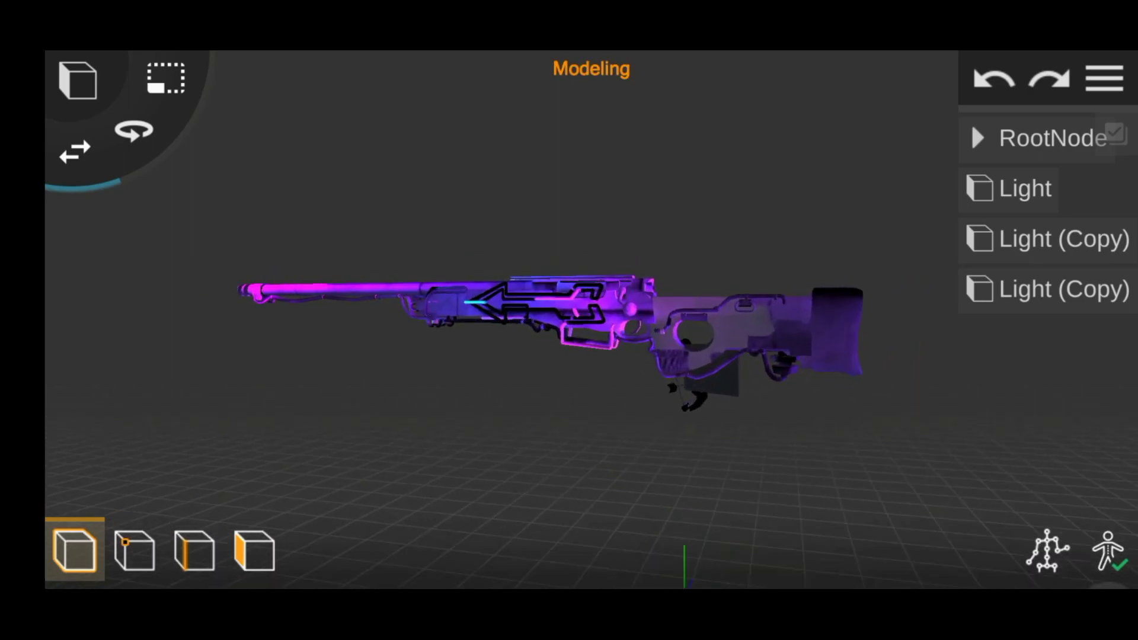
{"action": "left_click", "coordinate": [77, 80]}
{"action": "left_click", "coordinate": [173, 77]}
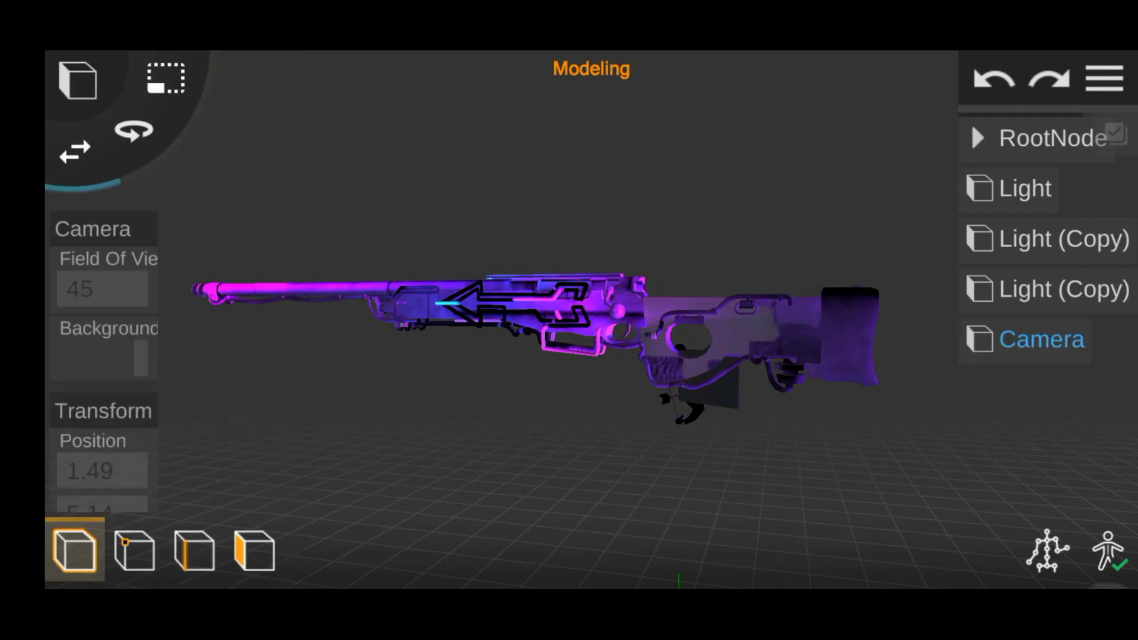
In Animation mode, scrub the timeline to key the camera at frames 60 and 92.
{"action": "left_click", "coordinate": [591, 68]}
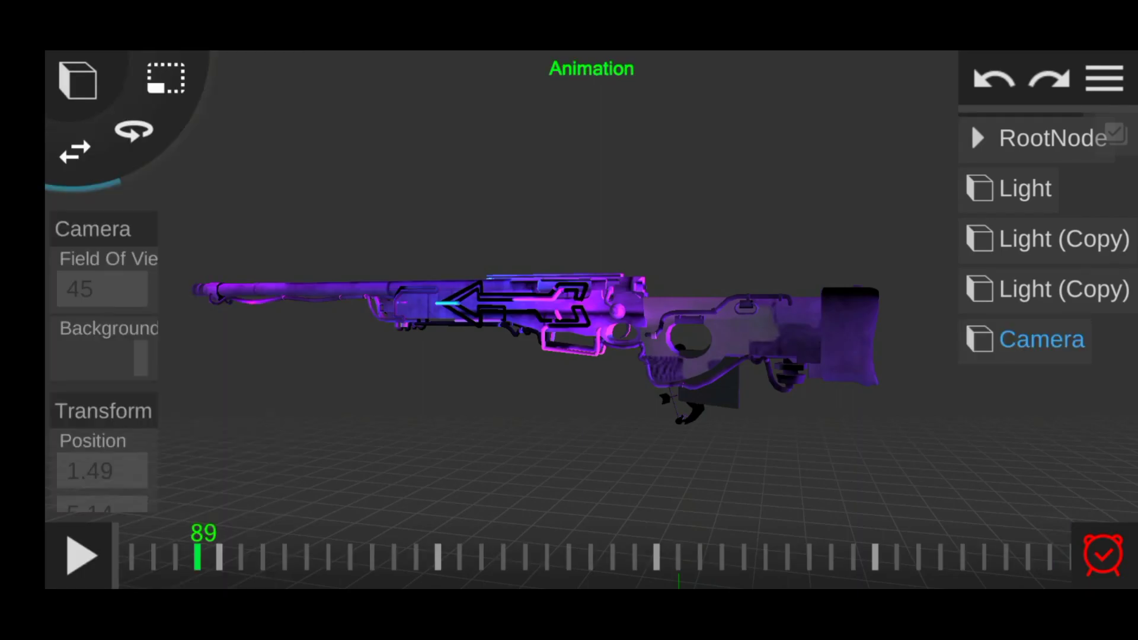
{"action": "left_click", "coordinate": [373, 557]}
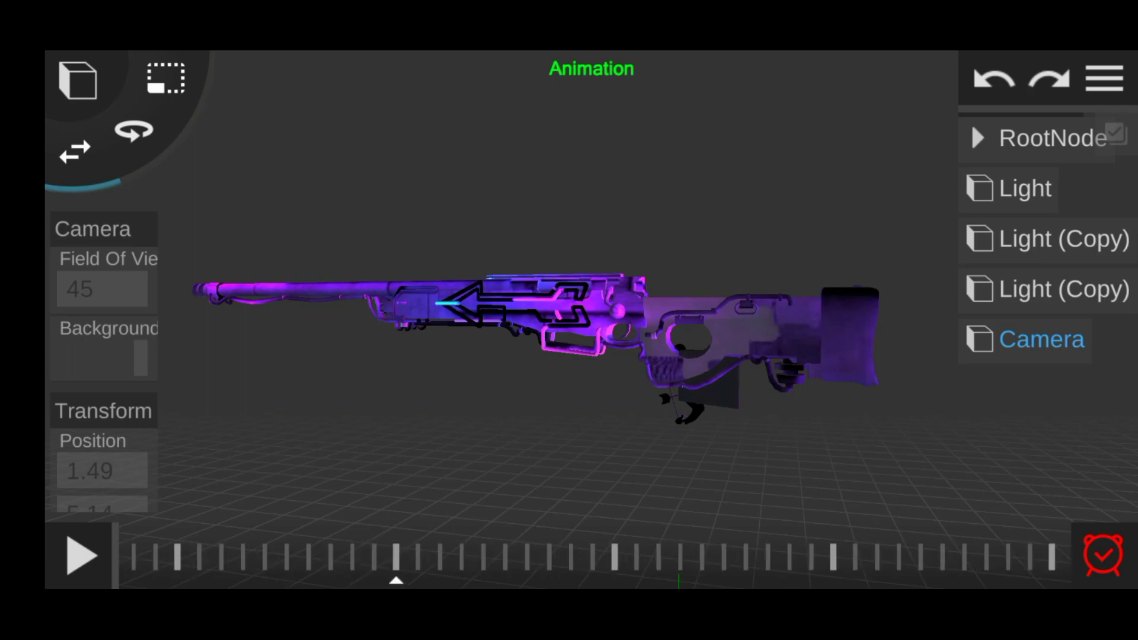
{"action": "left_click_drag", "start_coordinate": [396, 557], "coordinate": [678, 558]}
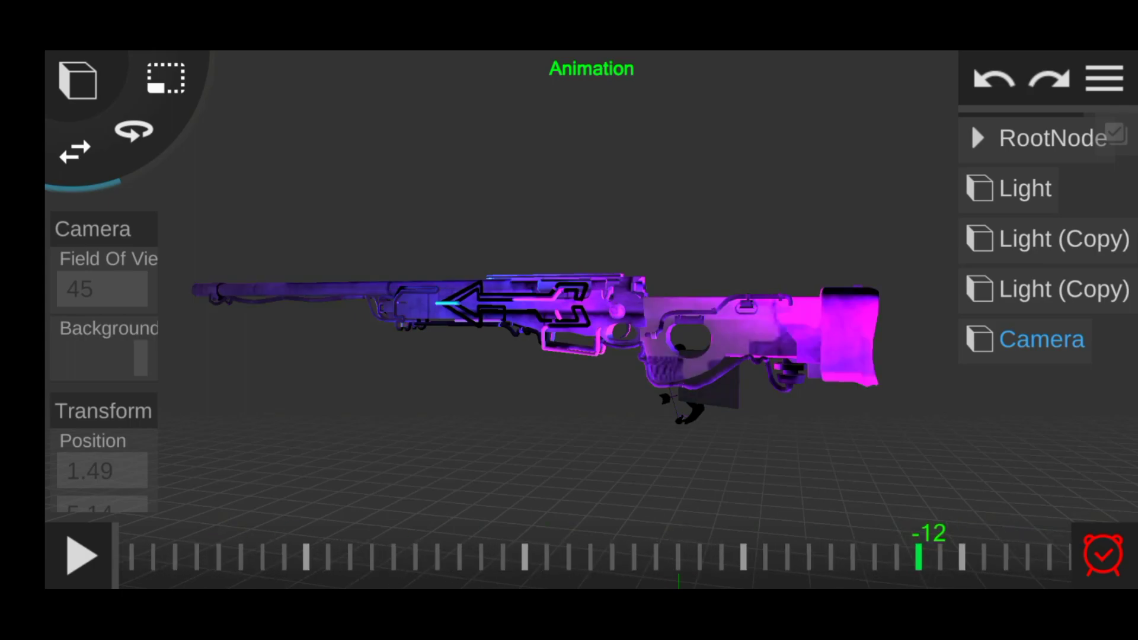
{"action": "left_click_drag", "start_coordinate": [830, 557], "coordinate": [581, 558]}
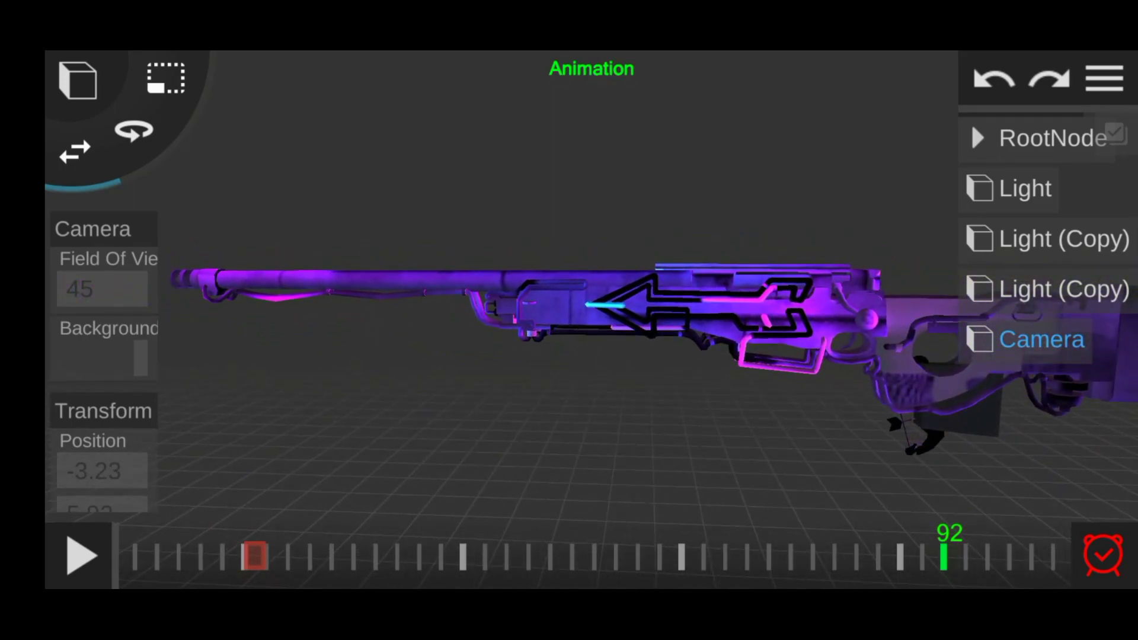
At frame 139, pan the camera further along the rifle and refine its framing.
{"action": "left_click_drag", "start_coordinate": [949, 556], "coordinate": [700, 556]}
{"action": "left_click_drag", "start_coordinate": [385, 556], "coordinate": [176, 557]}
{"action": "left_click", "coordinate": [930, 557]}
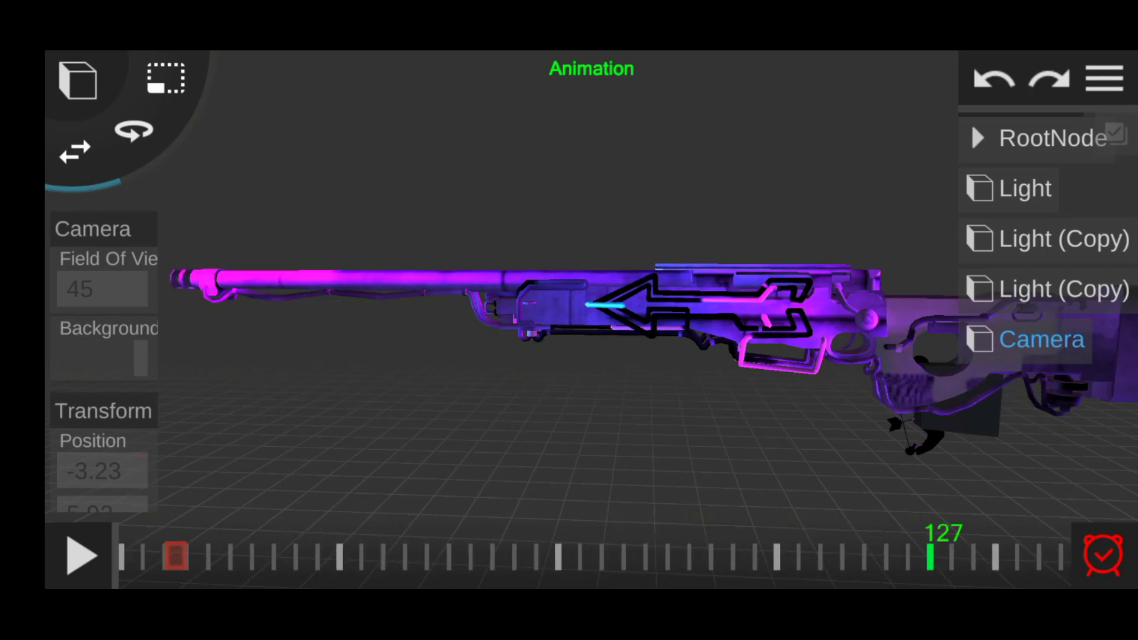
{"action": "left_click_drag", "start_coordinate": [889, 556], "coordinate": [816, 556]}
{"action": "left_click", "coordinate": [976, 556]}
{"action": "left_click_drag", "start_coordinate": [729, 379], "coordinate": [799, 400]}
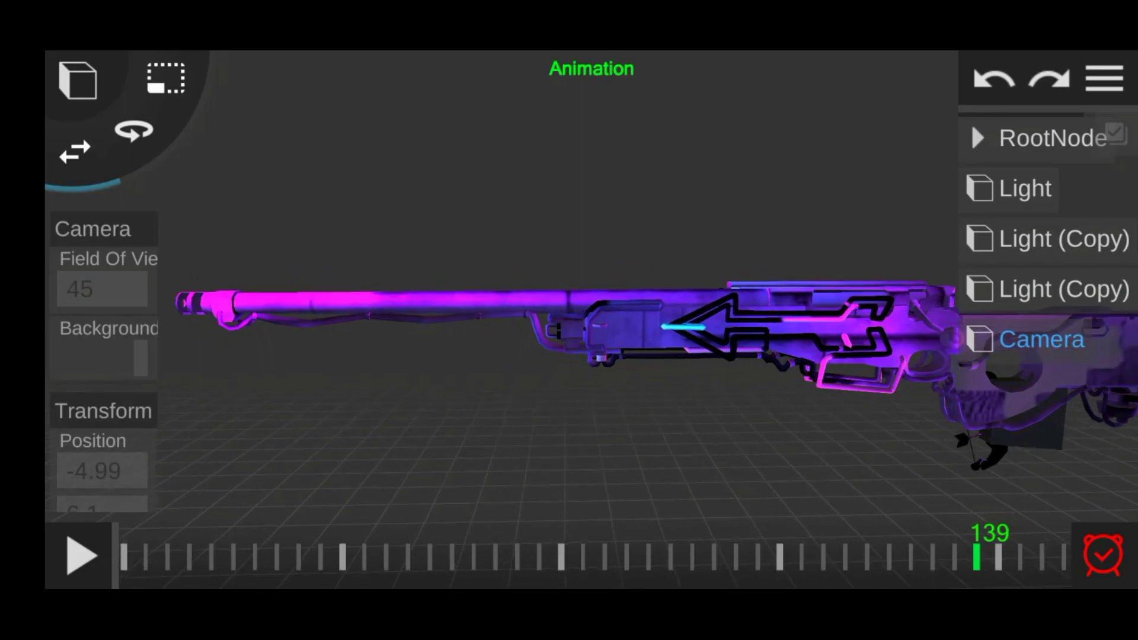
{"action": "mouse_move", "coordinate": [729, 356]}
{"action": "left_mouse_down"}
{"action": "mouse_move", "coordinate": [750, 335]}
{"action": "mouse_move", "coordinate": [659, 376]}
{"action": "left_mouse_up"}
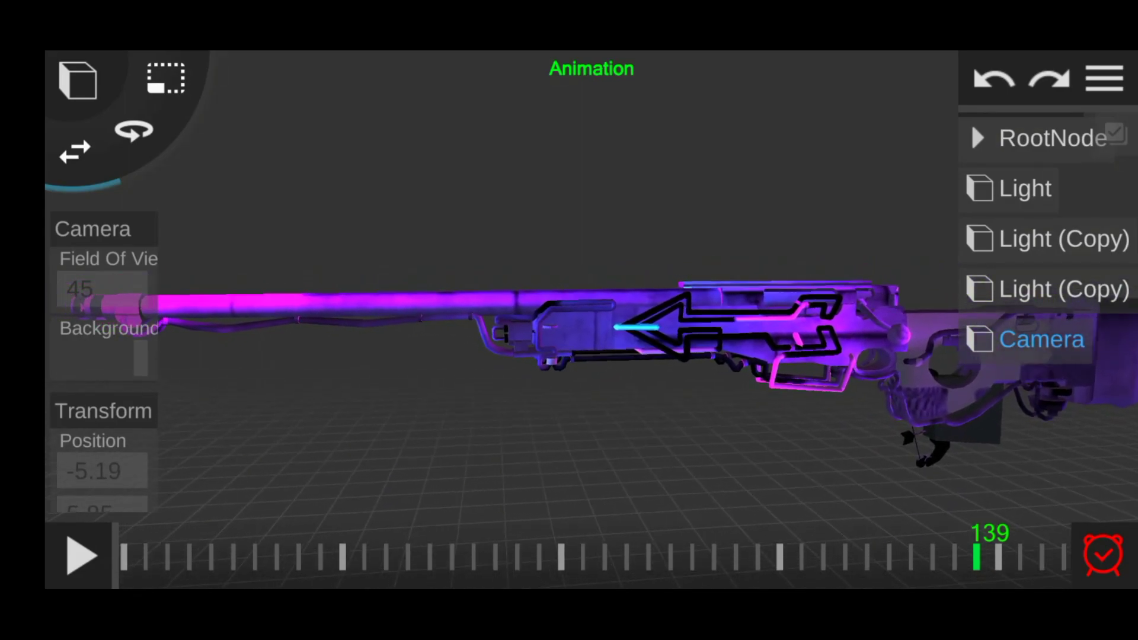
At frame 199, frame the camera toward the muzzle, preview playback, then return to modelling.
{"action": "left_click_drag", "start_coordinate": [987, 557], "coordinate": [610, 557]}
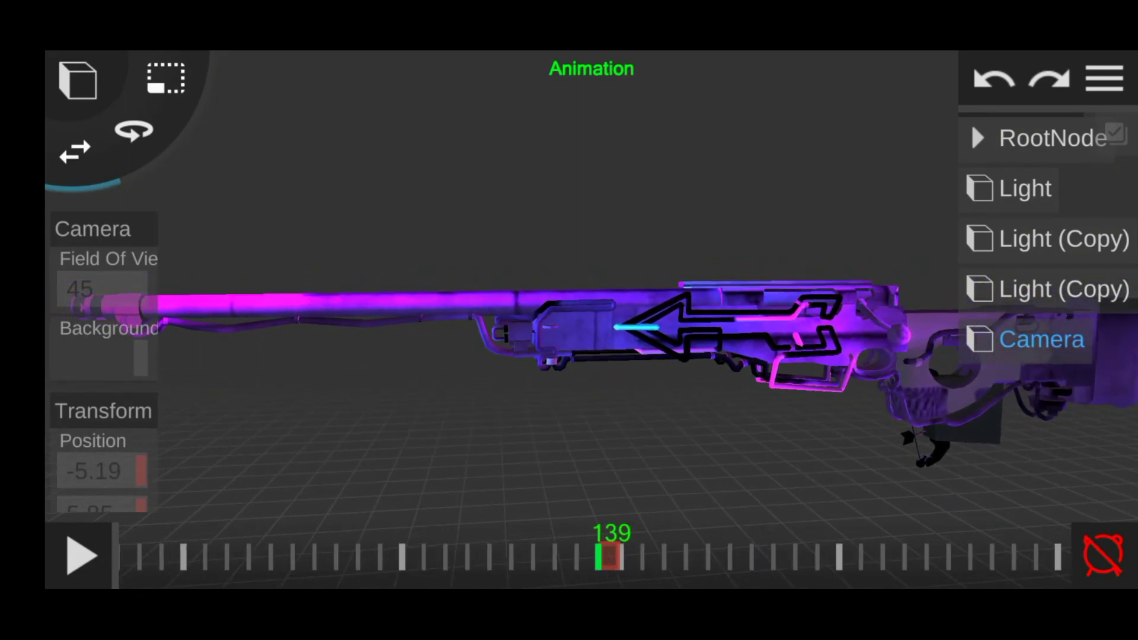
{"action": "left_click", "coordinate": [890, 557]}
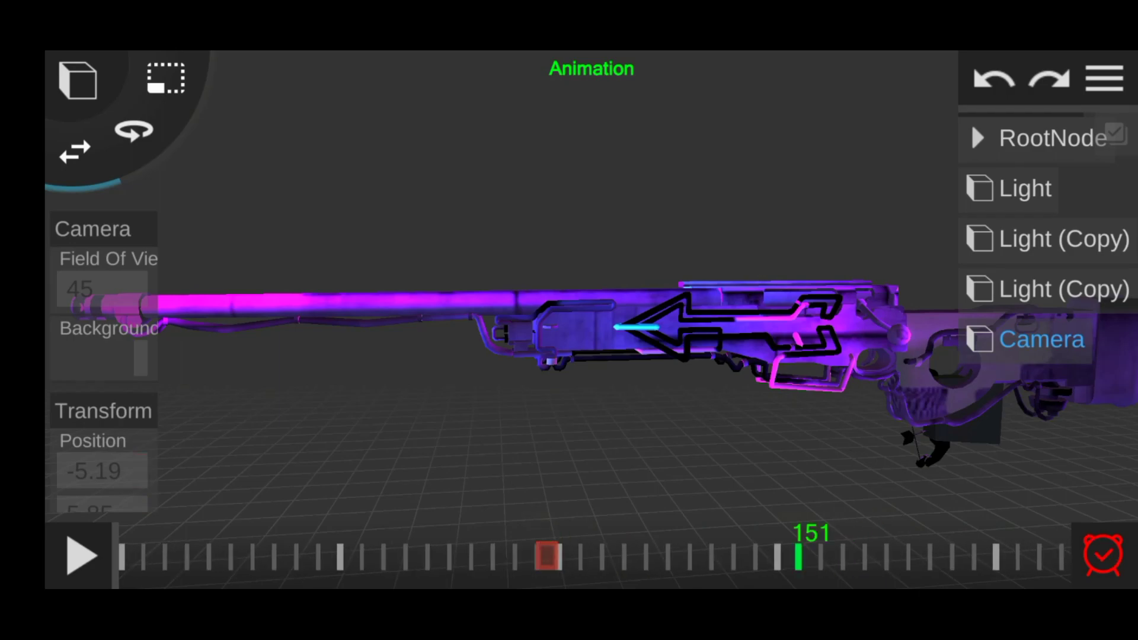
{"action": "left_click_drag", "start_coordinate": [753, 557], "coordinate": [909, 557]}
{"action": "left_click", "coordinate": [914, 557]}
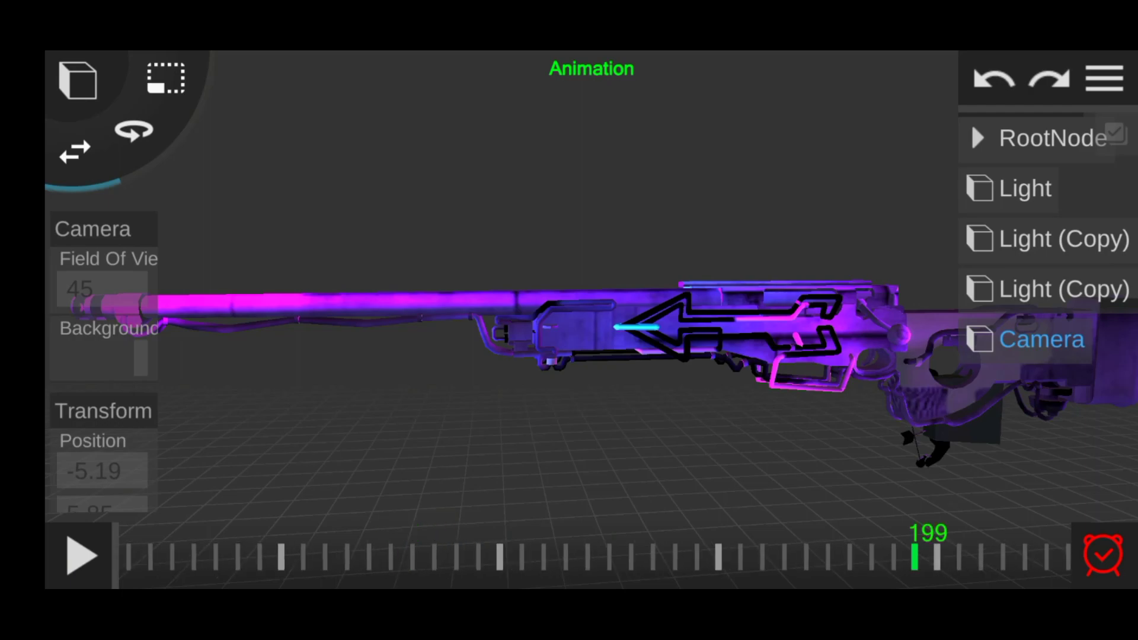
{"action": "left_click_drag", "start_coordinate": [593, 415], "coordinate": [711, 415]}
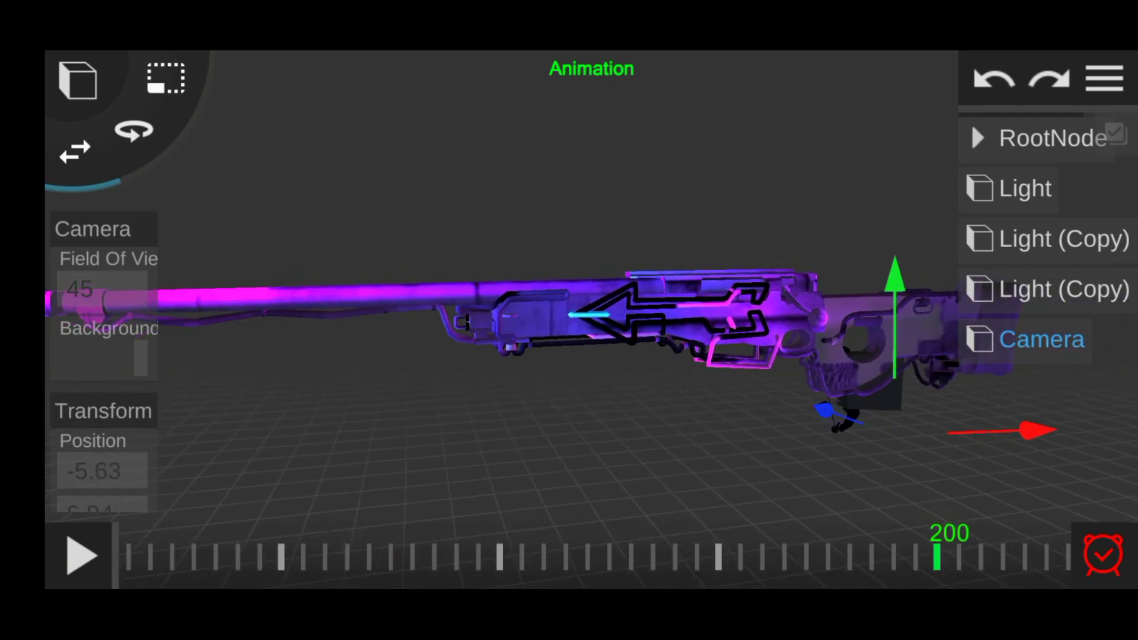
{"action": "mouse_move", "coordinate": [593, 415]}
{"action": "left_mouse_down"}
{"action": "mouse_move", "coordinate": [741, 427]}
{"action": "mouse_move", "coordinate": [664, 451]}
{"action": "left_mouse_up"}
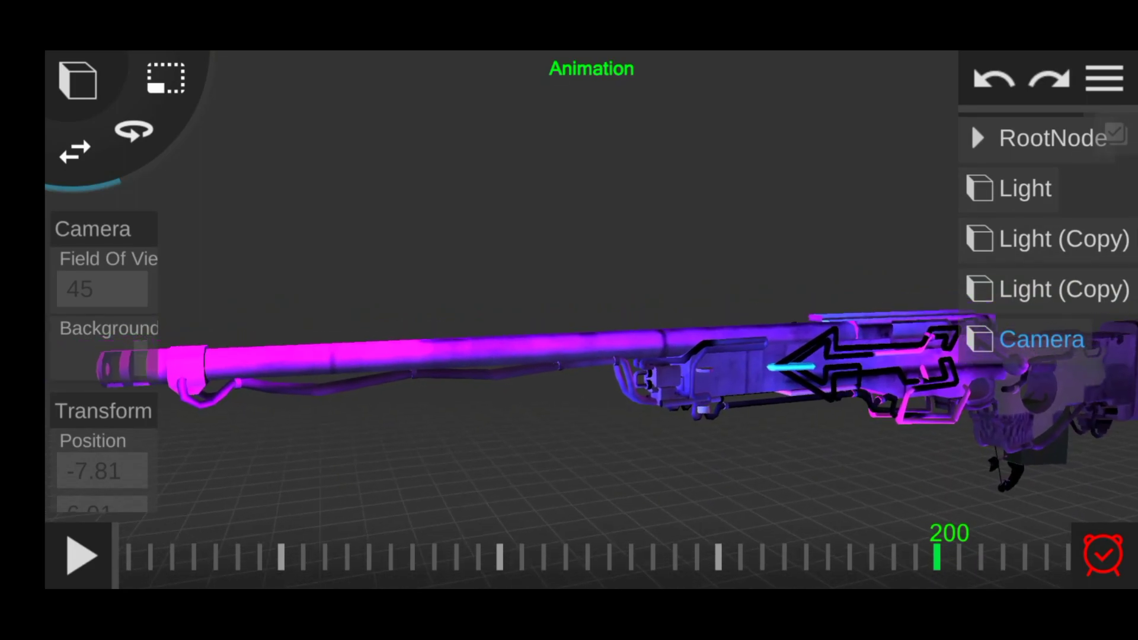
{"action": "mouse_move", "coordinate": [593, 415]}
{"action": "left_mouse_down"}
{"action": "mouse_move", "coordinate": [629, 432]}
{"action": "mouse_move", "coordinate": [578, 415]}
{"action": "left_mouse_up"}
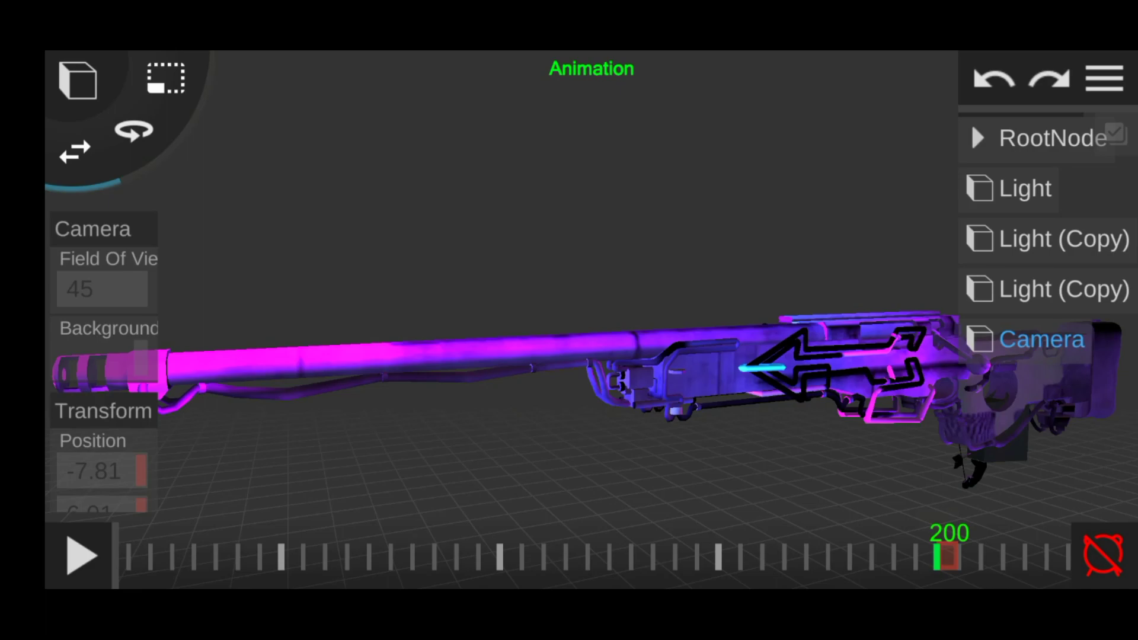
{"action": "left_click", "coordinate": [81, 556]}
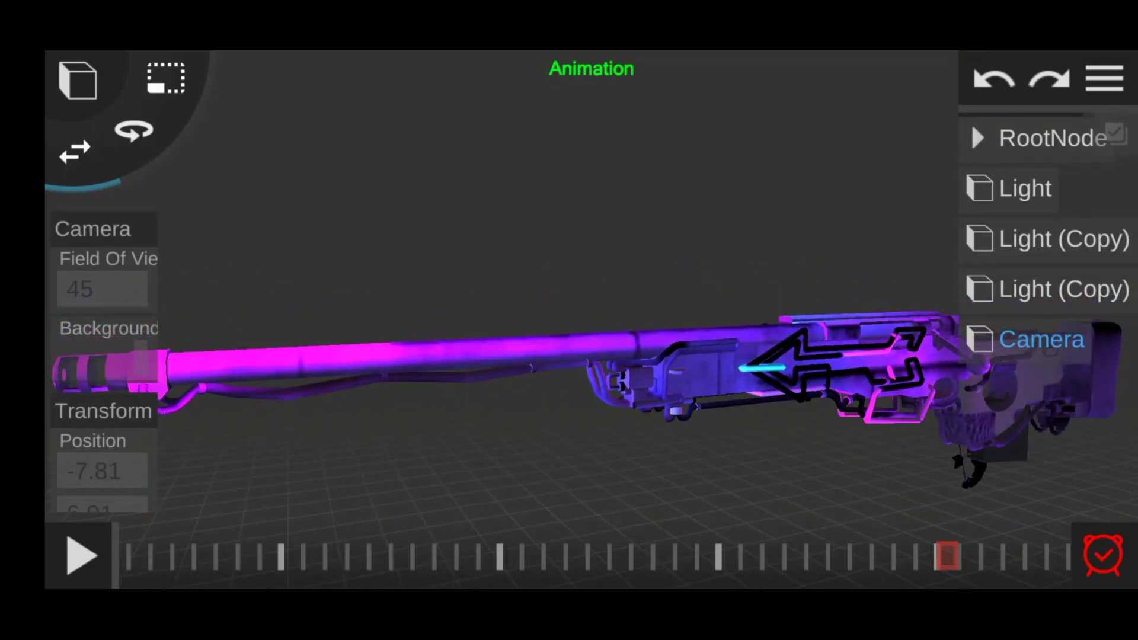
{"action": "left_click", "coordinate": [1102, 555]}
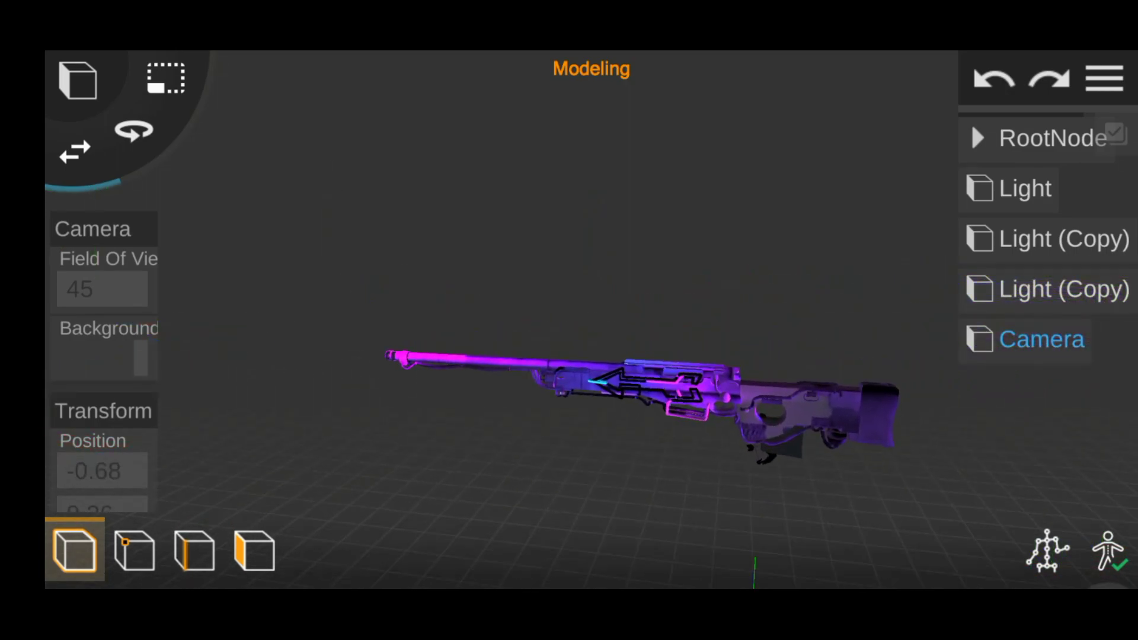
Add a sphere to the scene.
{"action": "left_click", "coordinate": [78, 80]}
{"action": "left_click", "coordinate": [169, 172]}
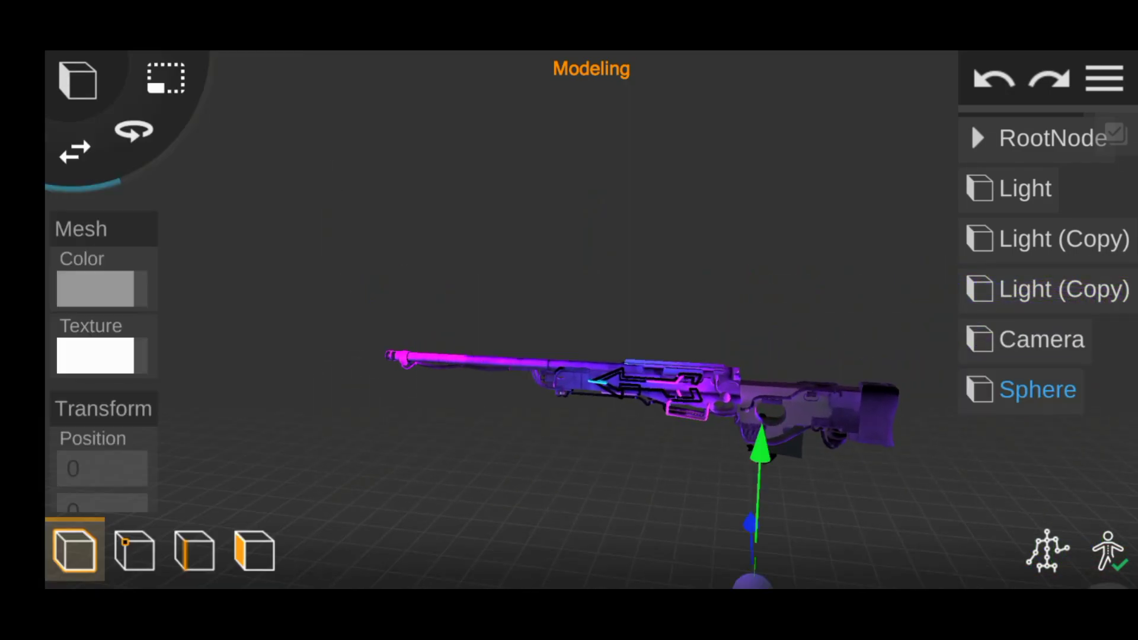
{"action": "scroll", "coordinate": [103, 356], "scroll_direction": "down", "scroll_amount": 2}
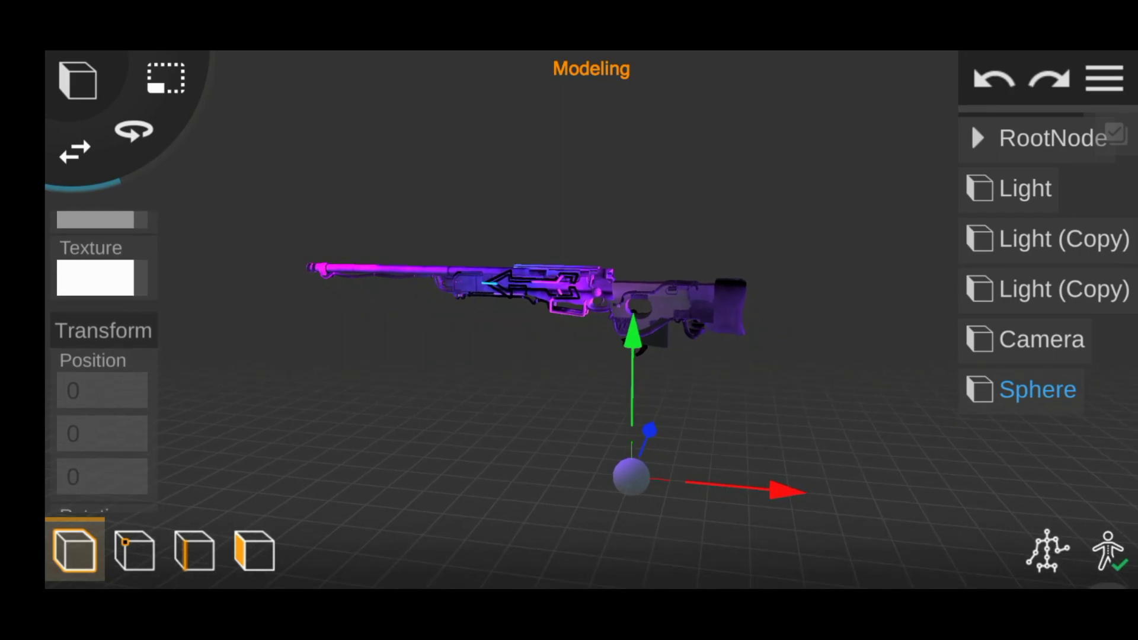
{"action": "scroll", "coordinate": [104, 356], "scroll_direction": "down", "scroll_amount": 1}
{"action": "scroll", "coordinate": [104, 356], "scroll_direction": "down", "scroll_amount": 4}
Scale the sphere to 100 on X, Y and Z so it encloses the rifle.
{"action": "left_click", "coordinate": [102, 398]}
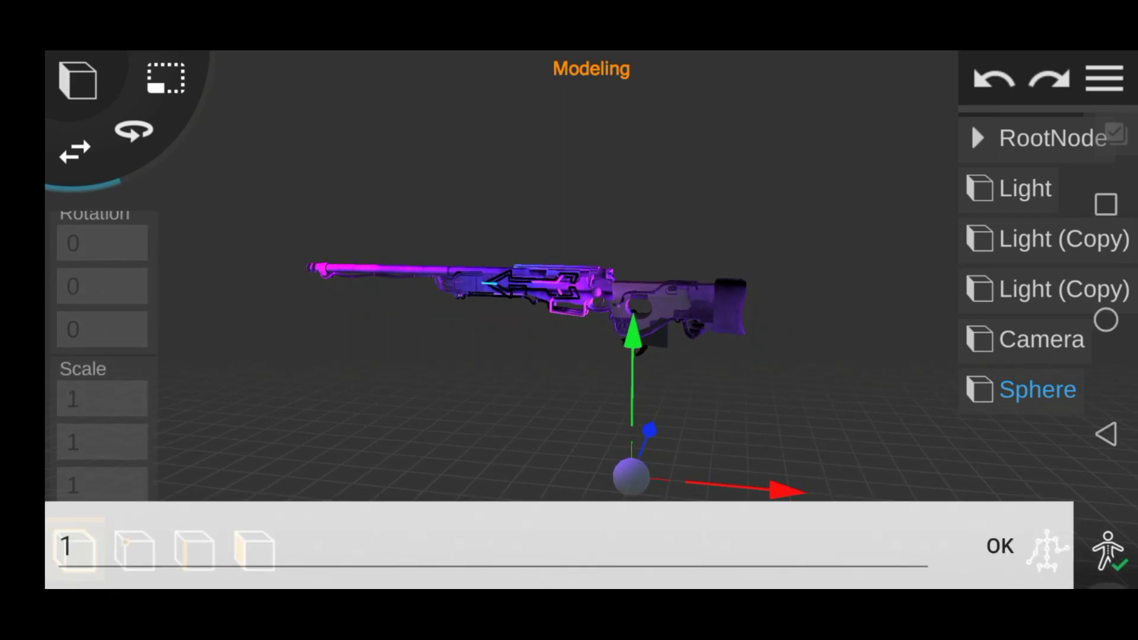
{"action": "type", "text": "00"}
{"action": "key", "text": "Return"}
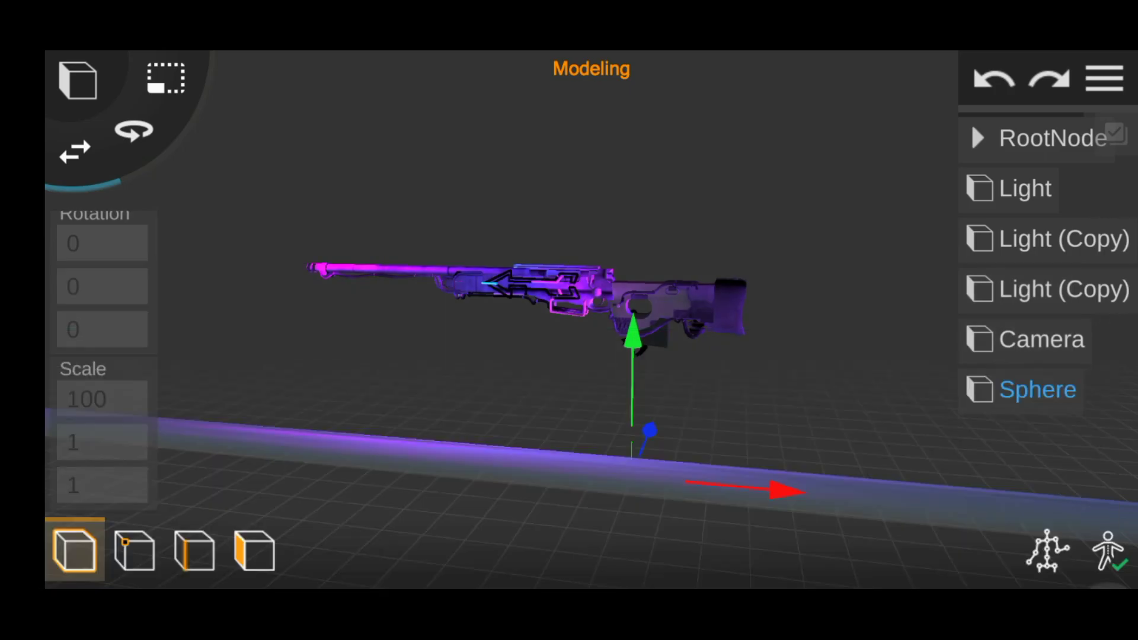
{"action": "left_click", "coordinate": [101, 442]}
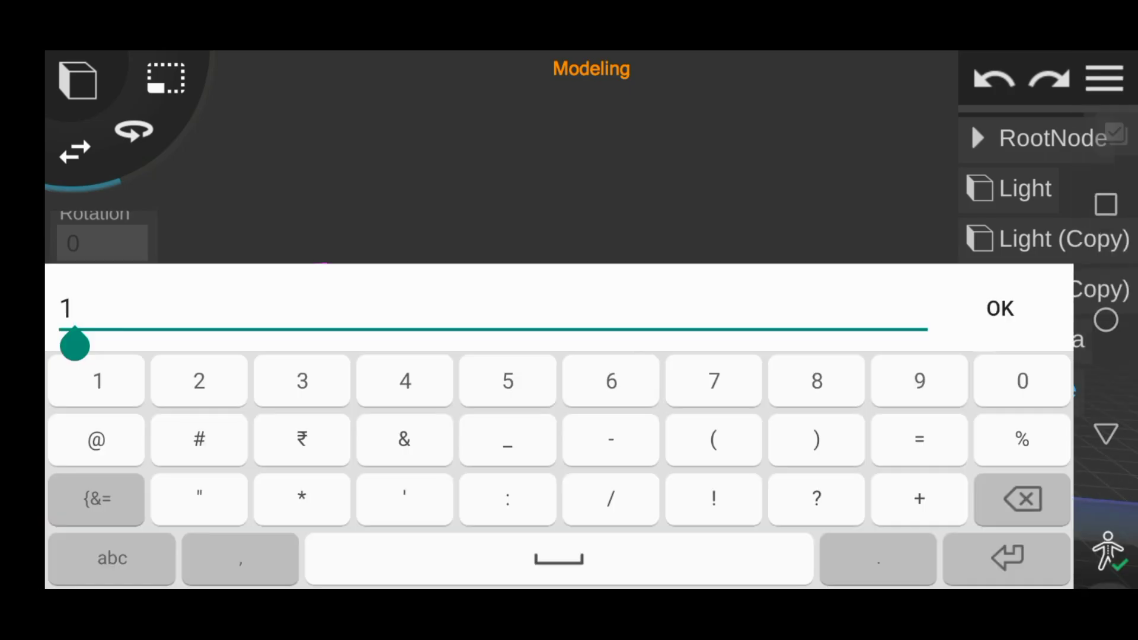
{"action": "type", "text": "0"}
{"action": "key", "text": "Return"}
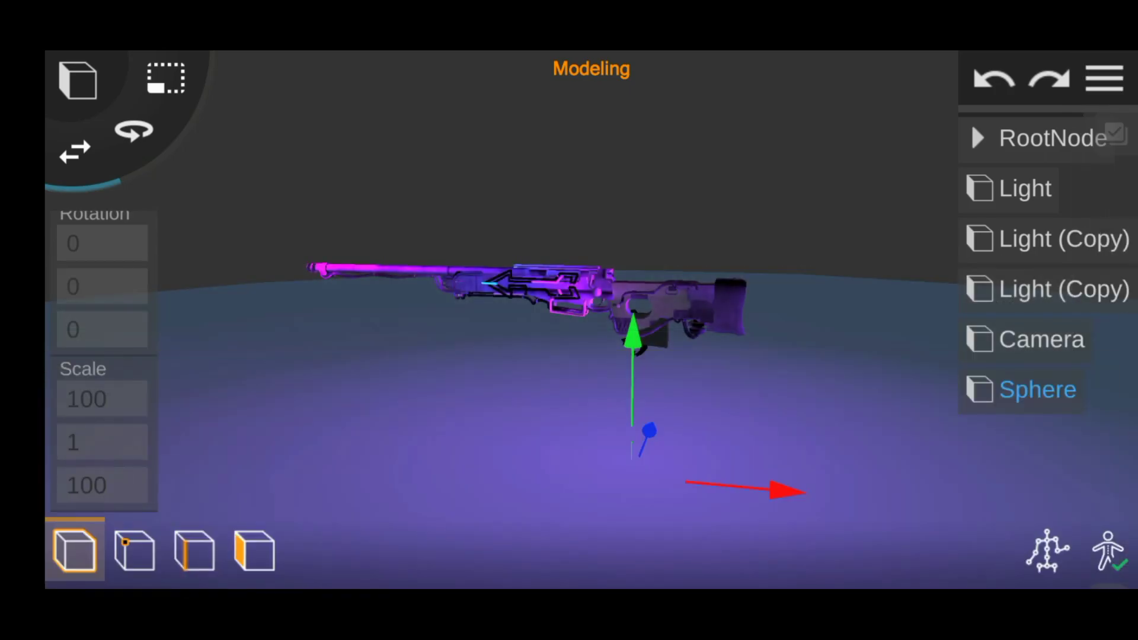
{"action": "left_click", "coordinate": [102, 442]}
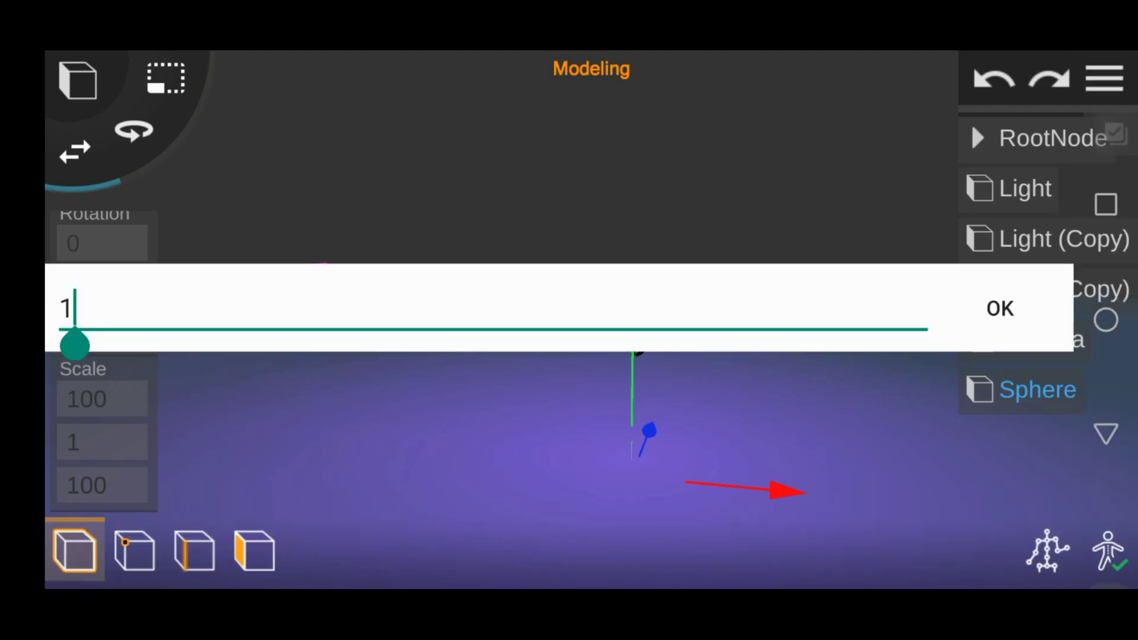
{"action": "key", "text": "Return"}
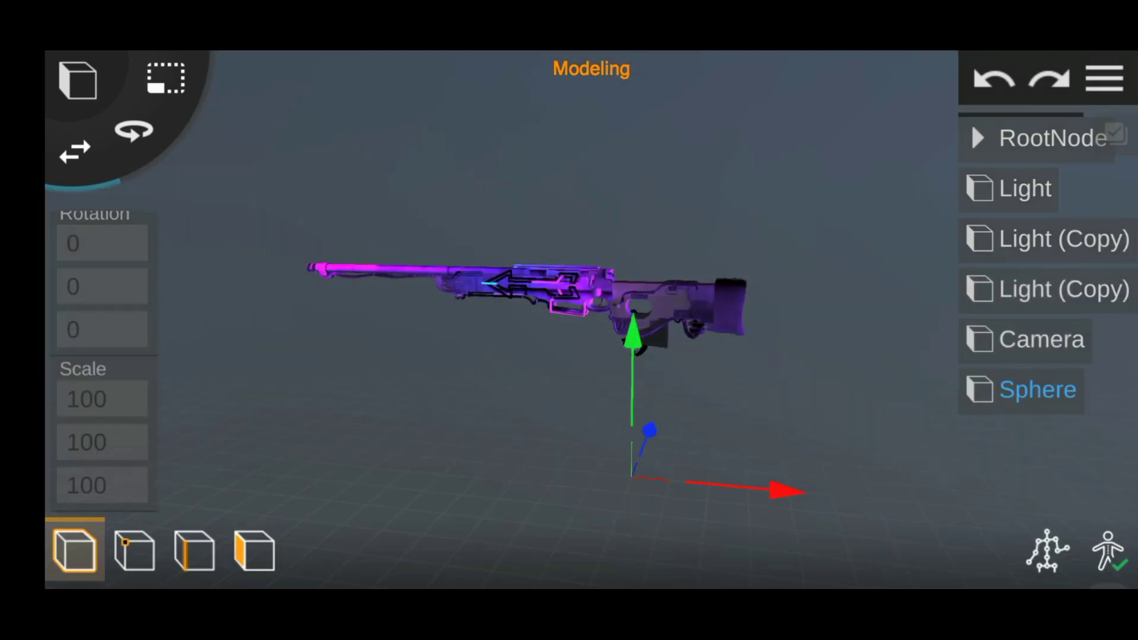
{"action": "left_click_drag", "start_coordinate": [534, 356], "coordinate": [356, 178]}
{"action": "left_click_drag", "start_coordinate": [415, 266], "coordinate": [771, 445]}
{"action": "scroll", "coordinate": [102, 355], "scroll_direction": "up", "scroll_amount": 5}
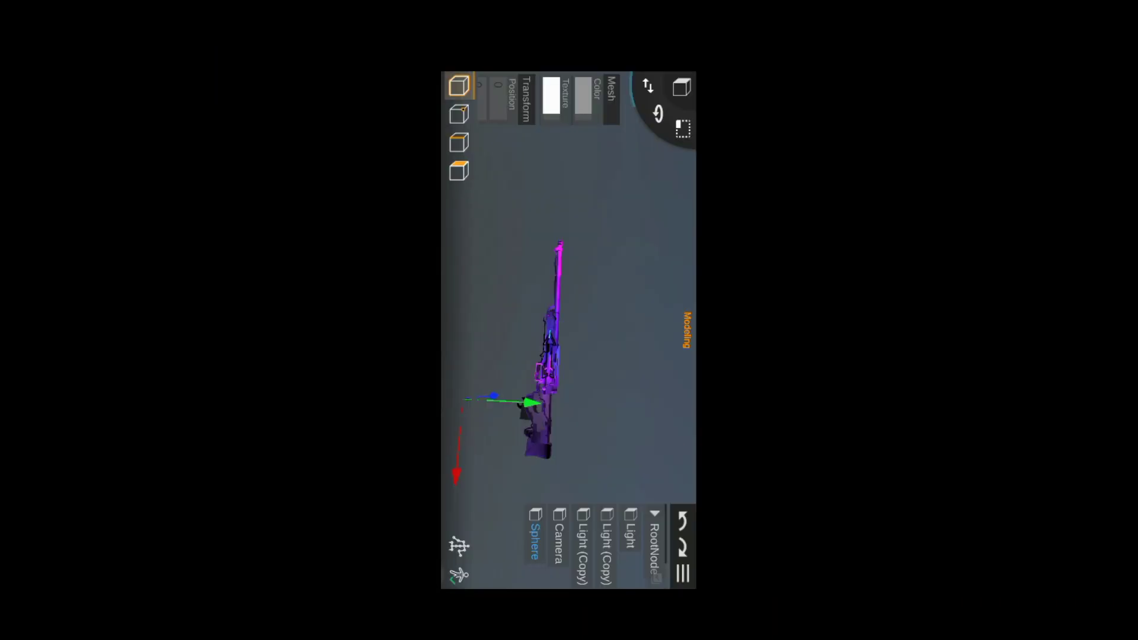
{"action": "left_click", "coordinate": [515, 574]}
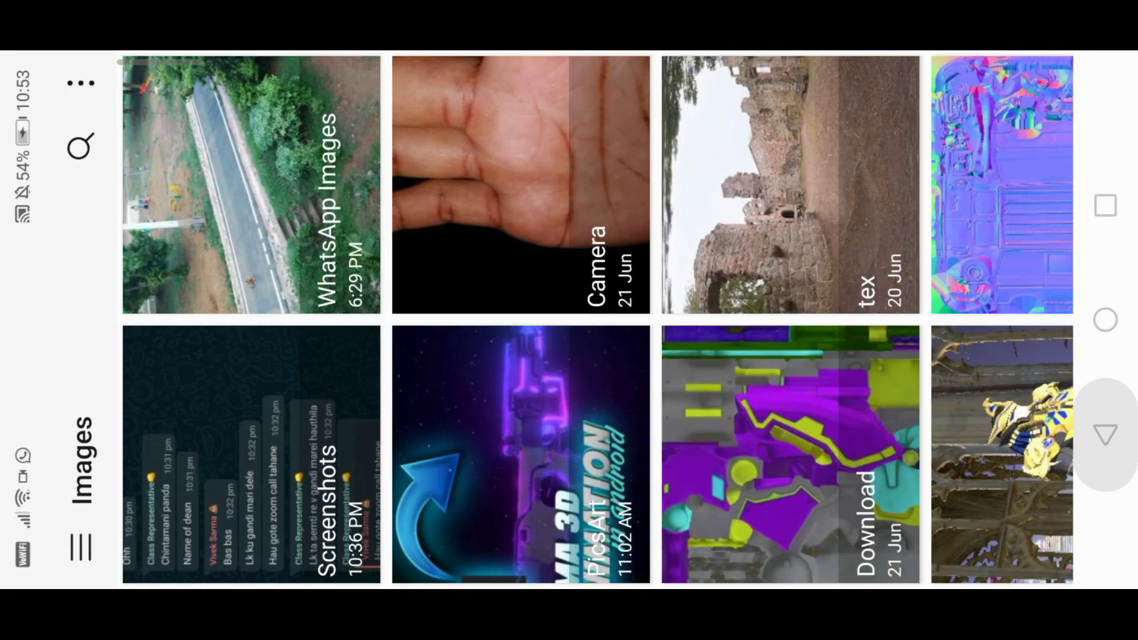
Skip the texture image and colour the sphere black.
{"action": "left_click", "coordinate": [1106, 435]}
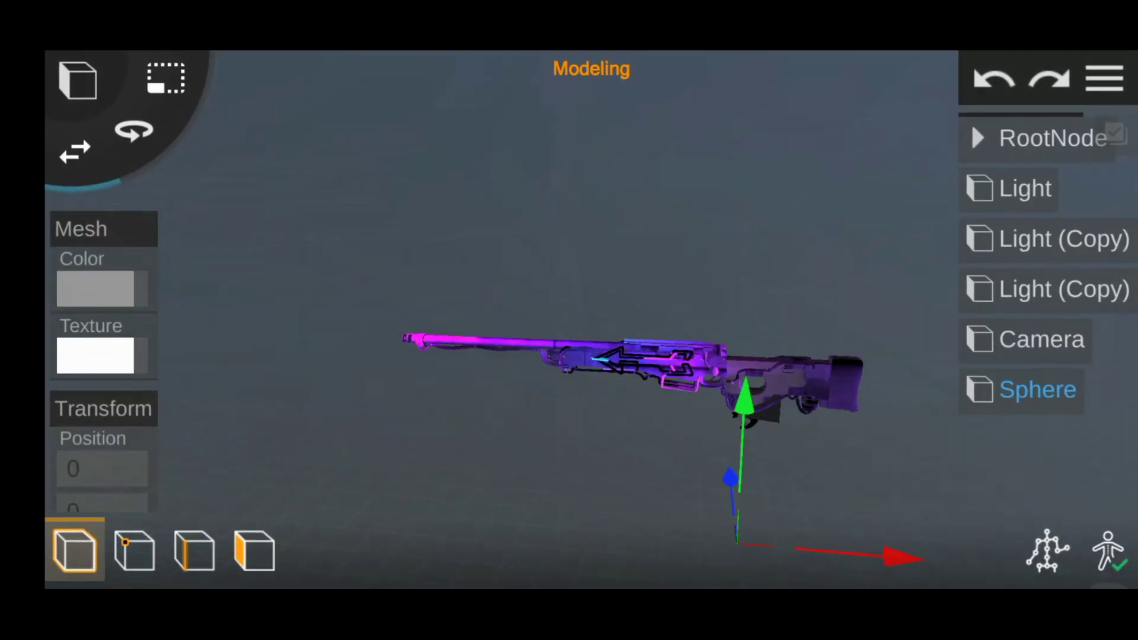
{"action": "left_click", "coordinate": [95, 288]}
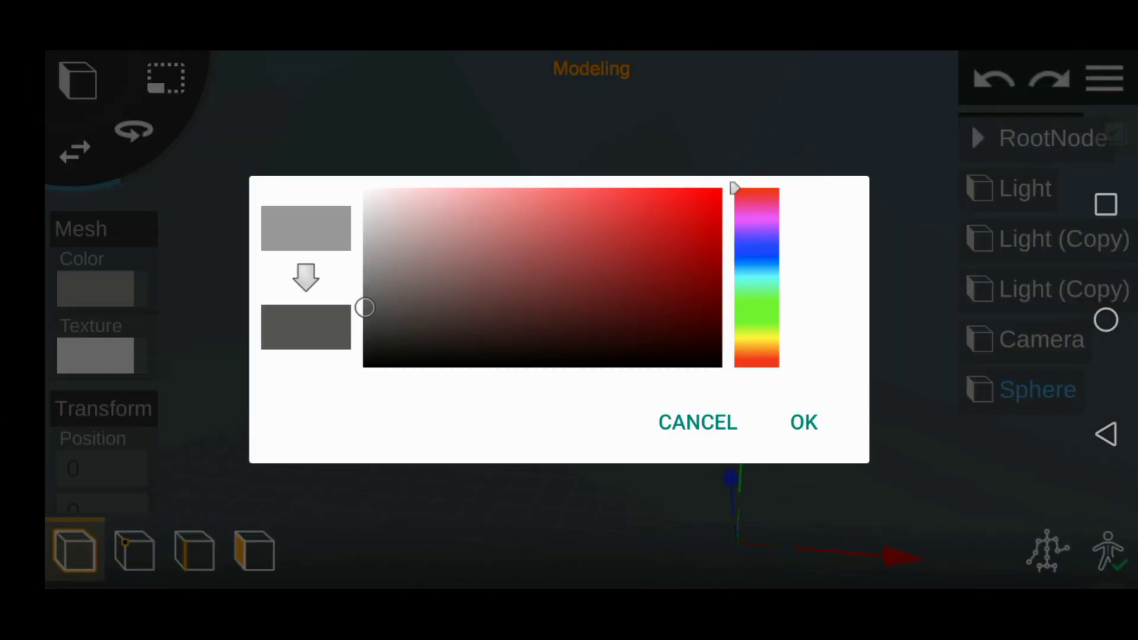
{"action": "left_click", "coordinate": [804, 422]}
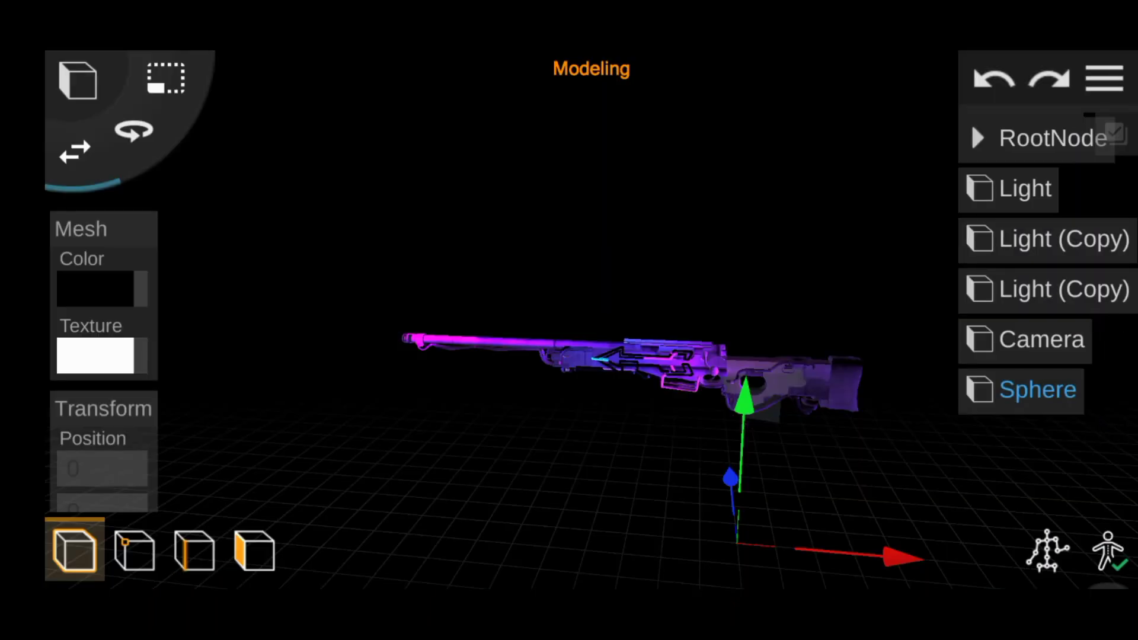
Select the camera and play its animation in Animation mode.
{"action": "left_click", "coordinate": [1042, 339]}
{"action": "left_click", "coordinate": [1108, 550]}
{"action": "left_click", "coordinate": [77, 556]}
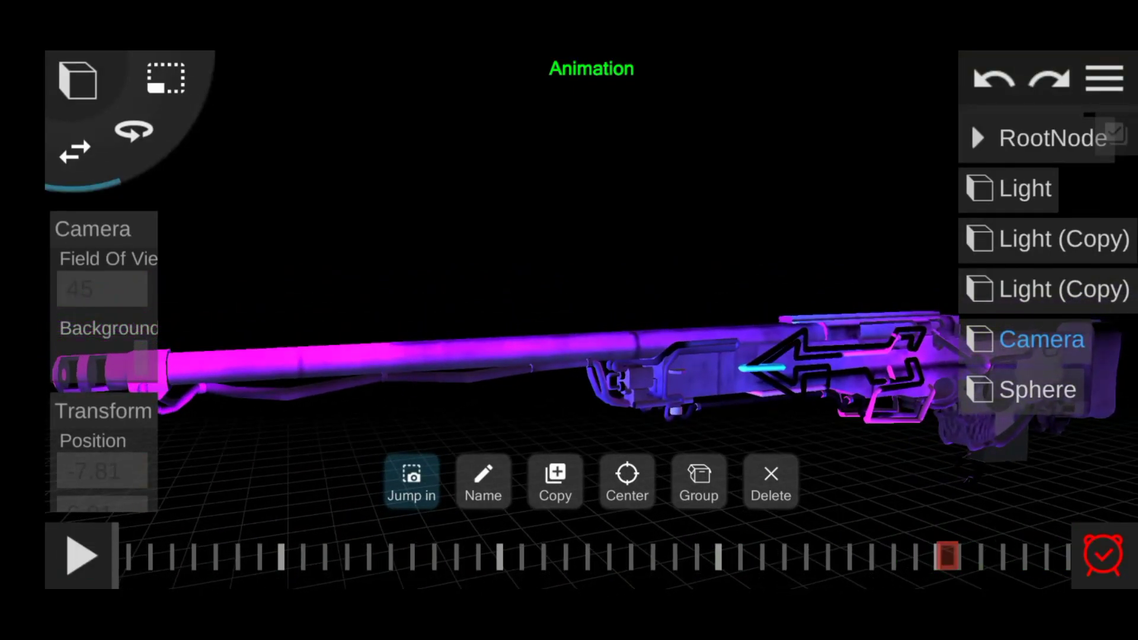
Render frames 0–200 as a 1280×720, 30 fps MP4 video.
{"action": "left_click", "coordinate": [1104, 79]}
{"action": "left_click", "coordinate": [1030, 239]}
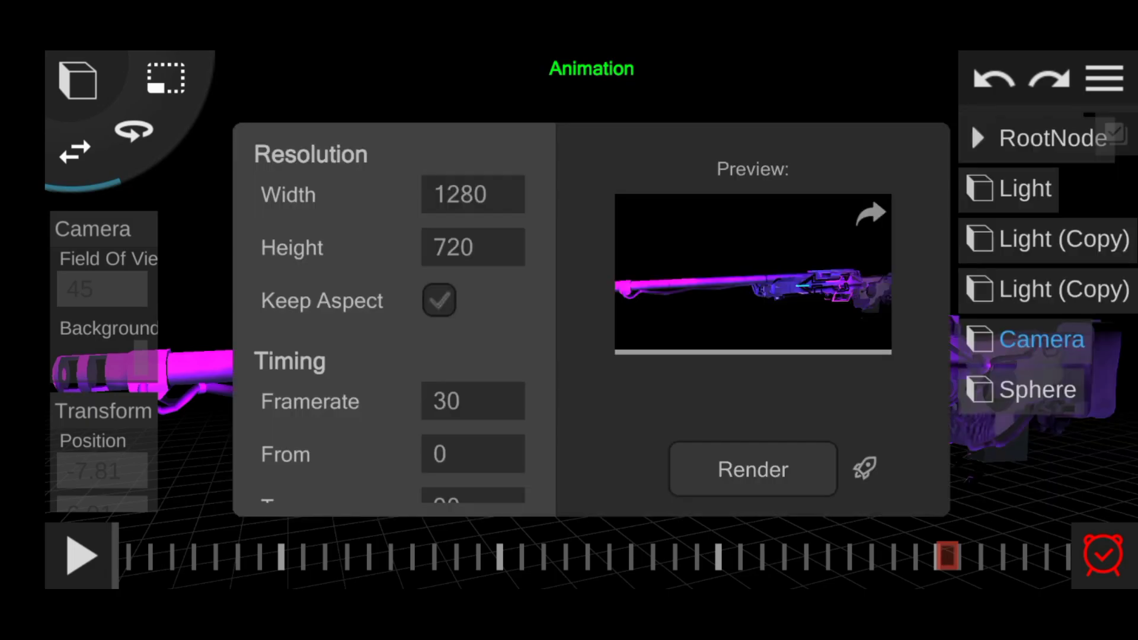
{"action": "scroll", "coordinate": [392, 355], "scroll_direction": "down", "scroll_amount": 3}
{"action": "left_click", "coordinate": [473, 323]}
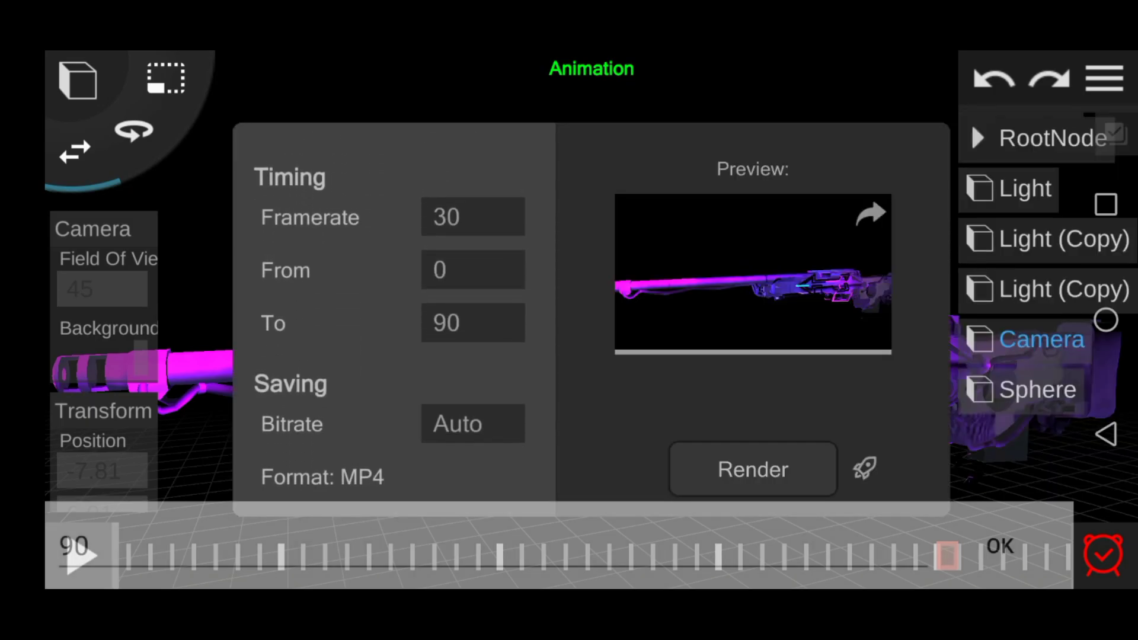
{"action": "left_click", "coordinate": [89, 546]}
{"action": "type", "text": "200"}
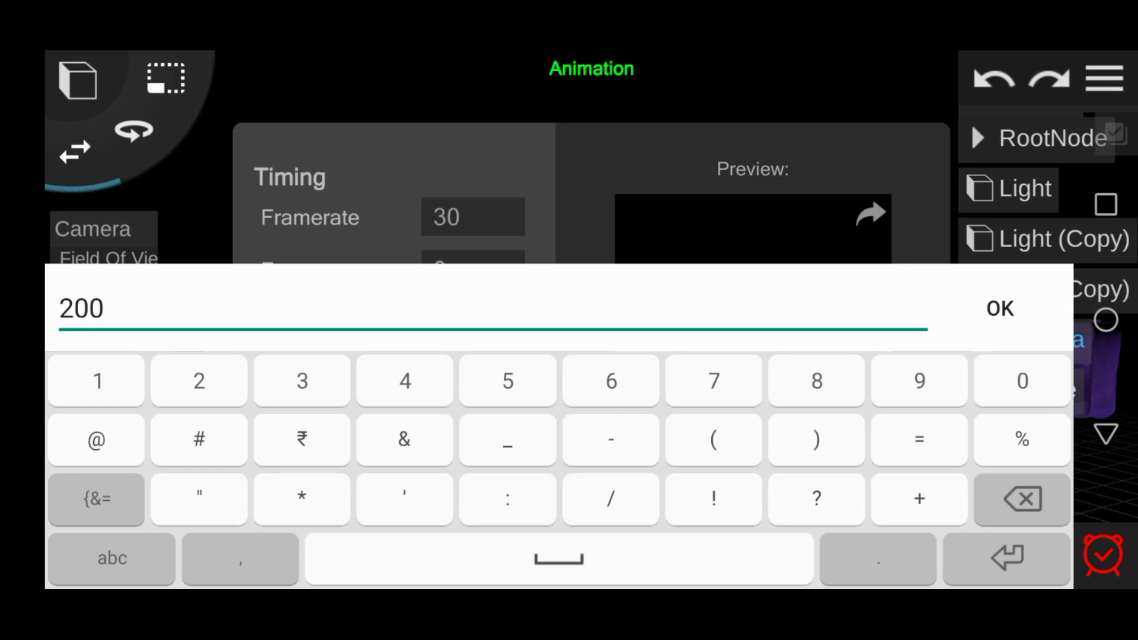
{"action": "type", "text": "00"}
{"action": "left_click", "coordinate": [1000, 309]}
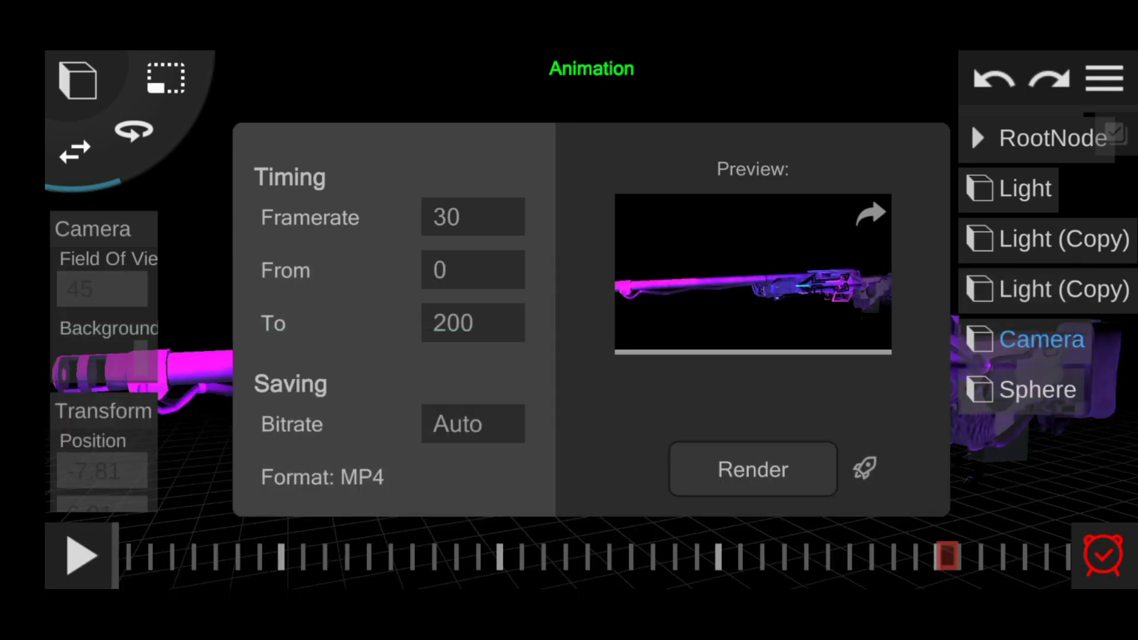
{"action": "left_click", "coordinate": [753, 468]}
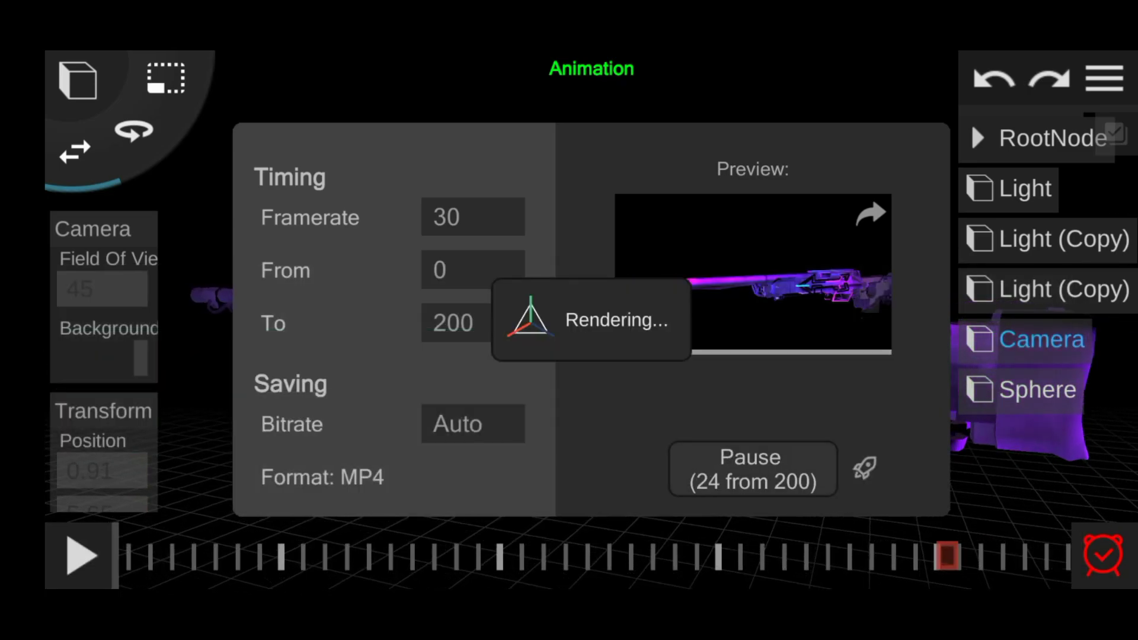